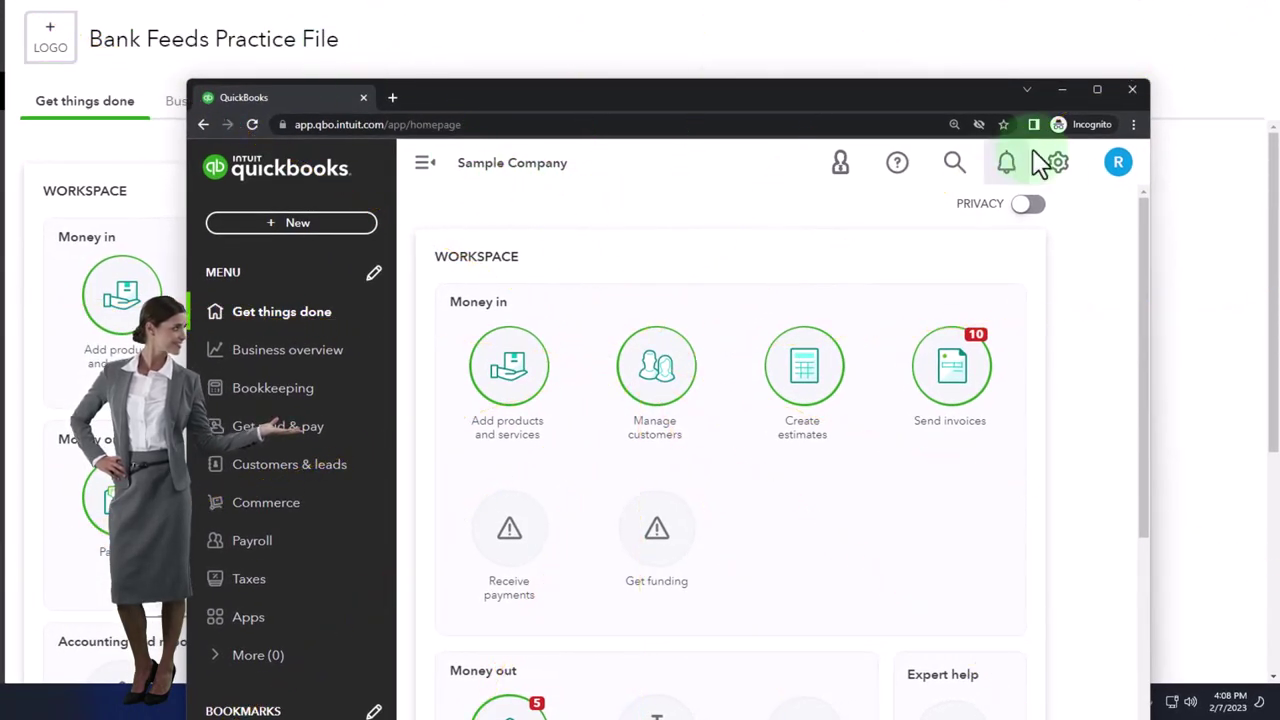
Step: Look over the browser's new incognito window option and the sample company's settings menu
{"action": "left_click", "coordinate": [1134, 124]}
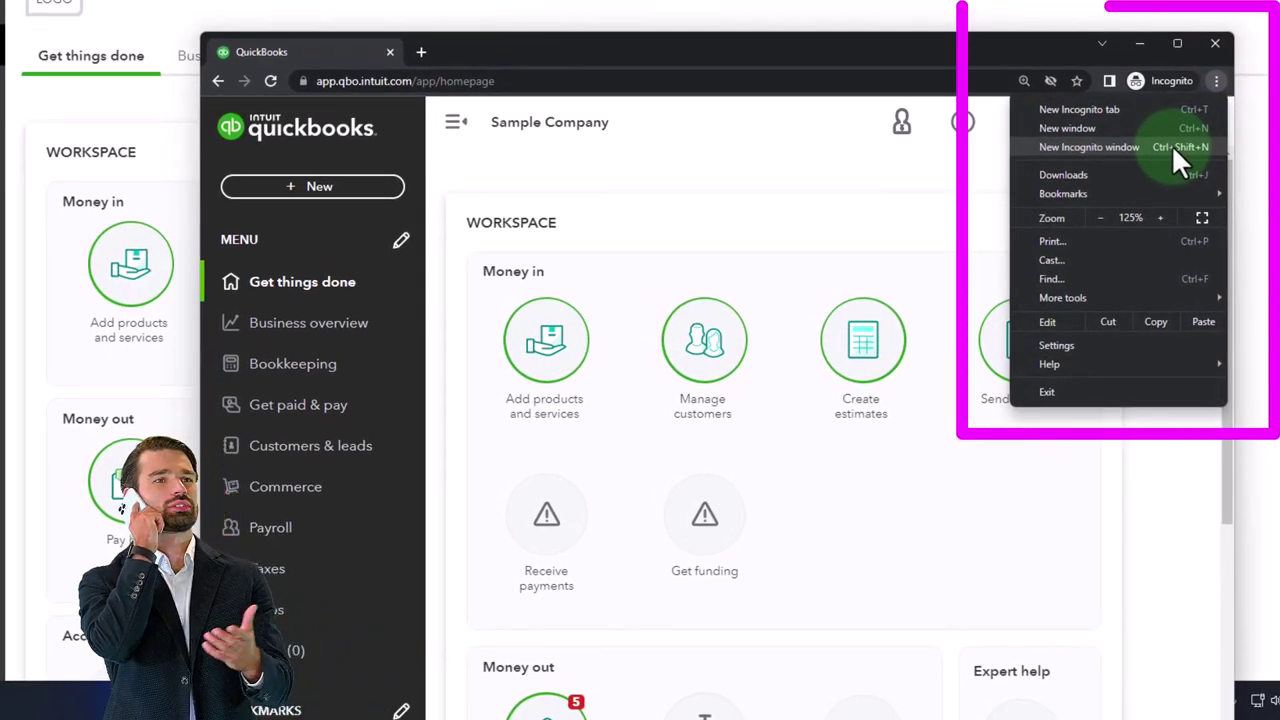
{"action": "left_click", "coordinate": [586, 180]}
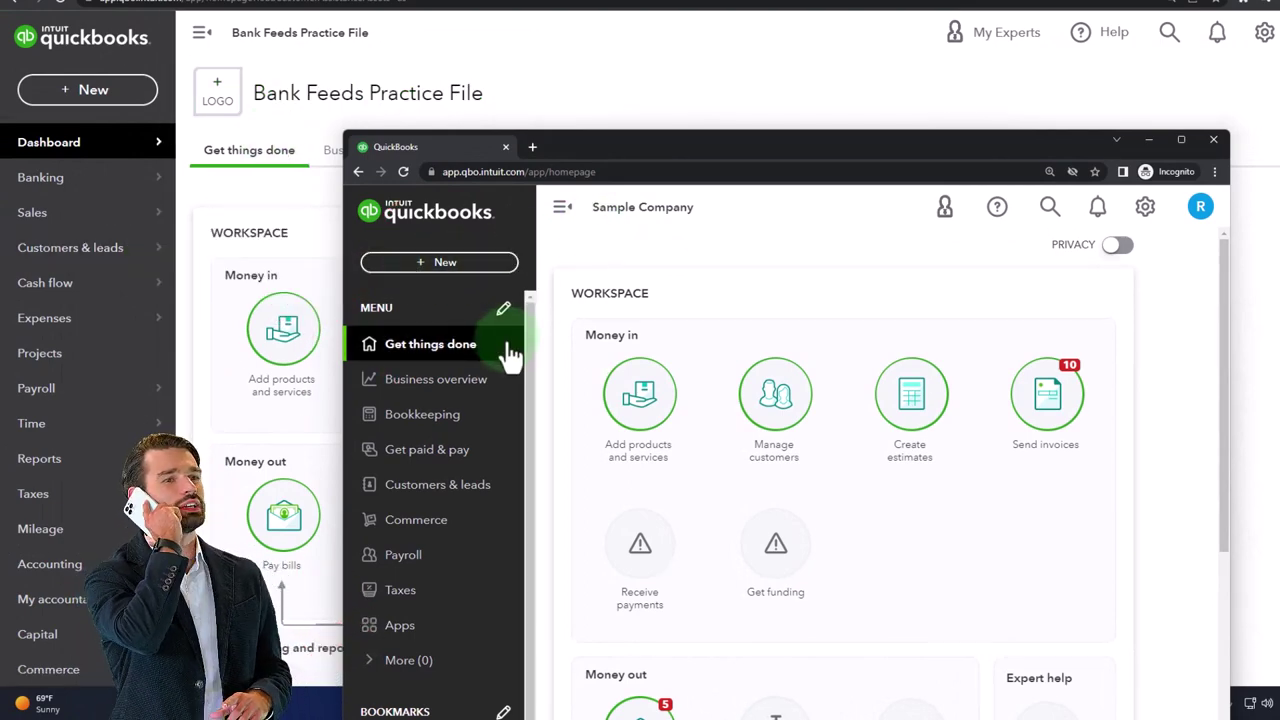
{"action": "left_click", "coordinate": [1145, 207]}
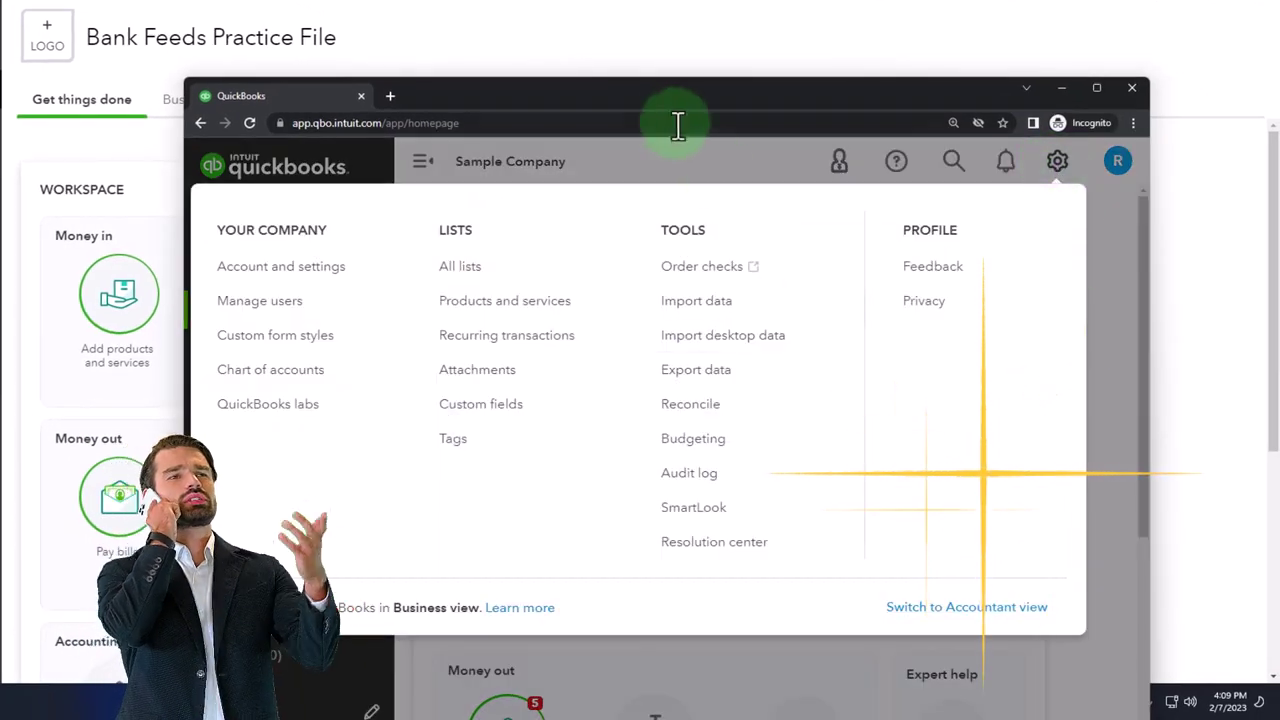
{"action": "left_click_drag", "start_coordinate": [640, 105], "coordinate": [1279, 300]}
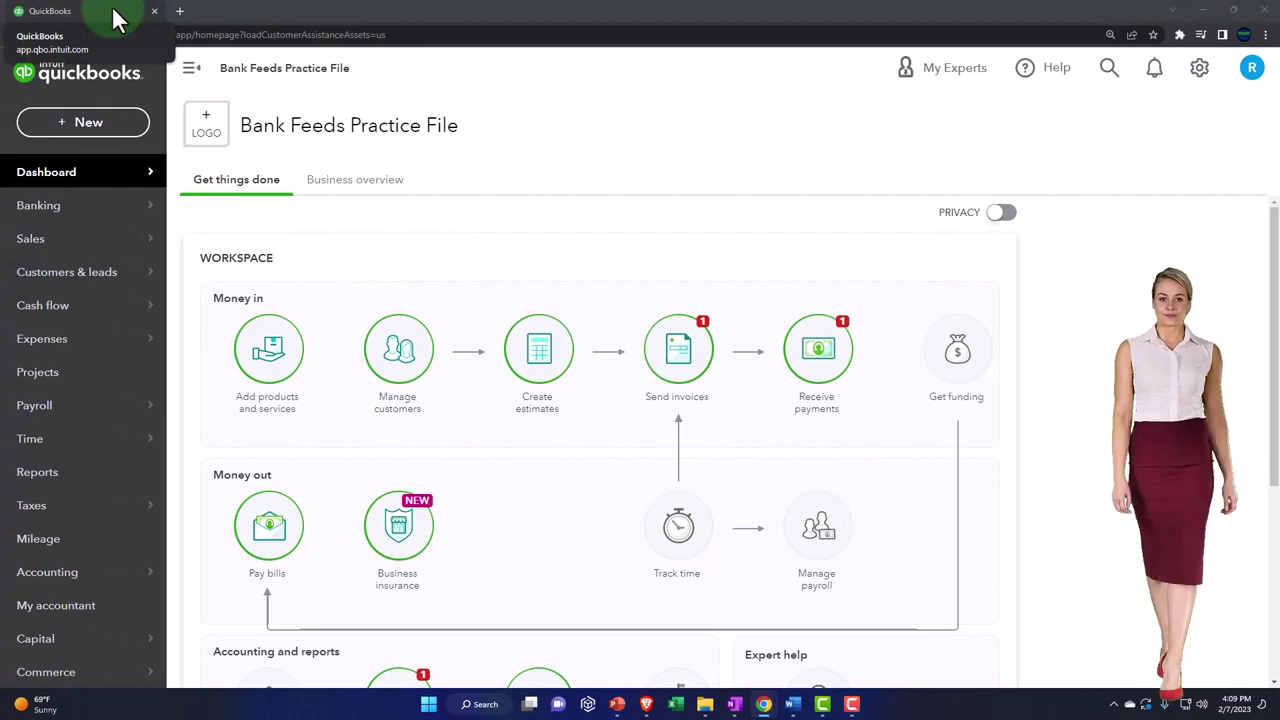
Step: Duplicate the Bank Feeds Practice File browser tab twice
{"action": "right_click", "coordinate": [115, 18]}
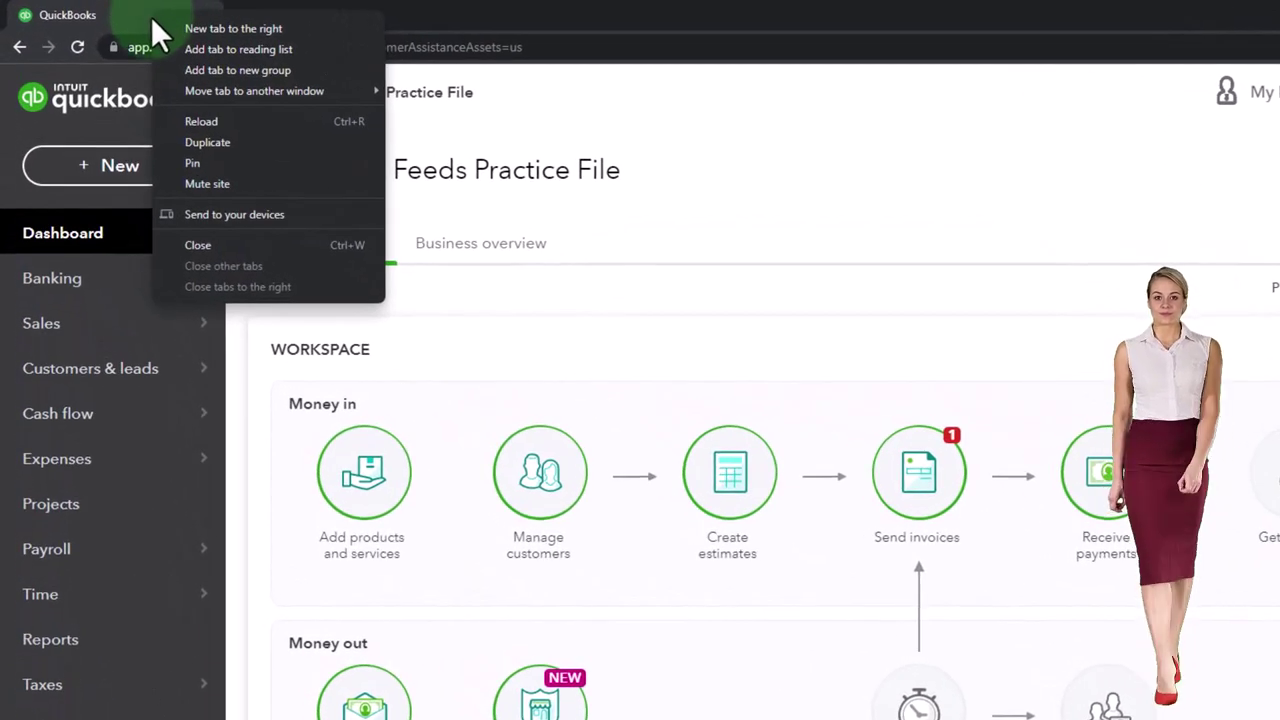
{"action": "left_click", "coordinate": [297, 146]}
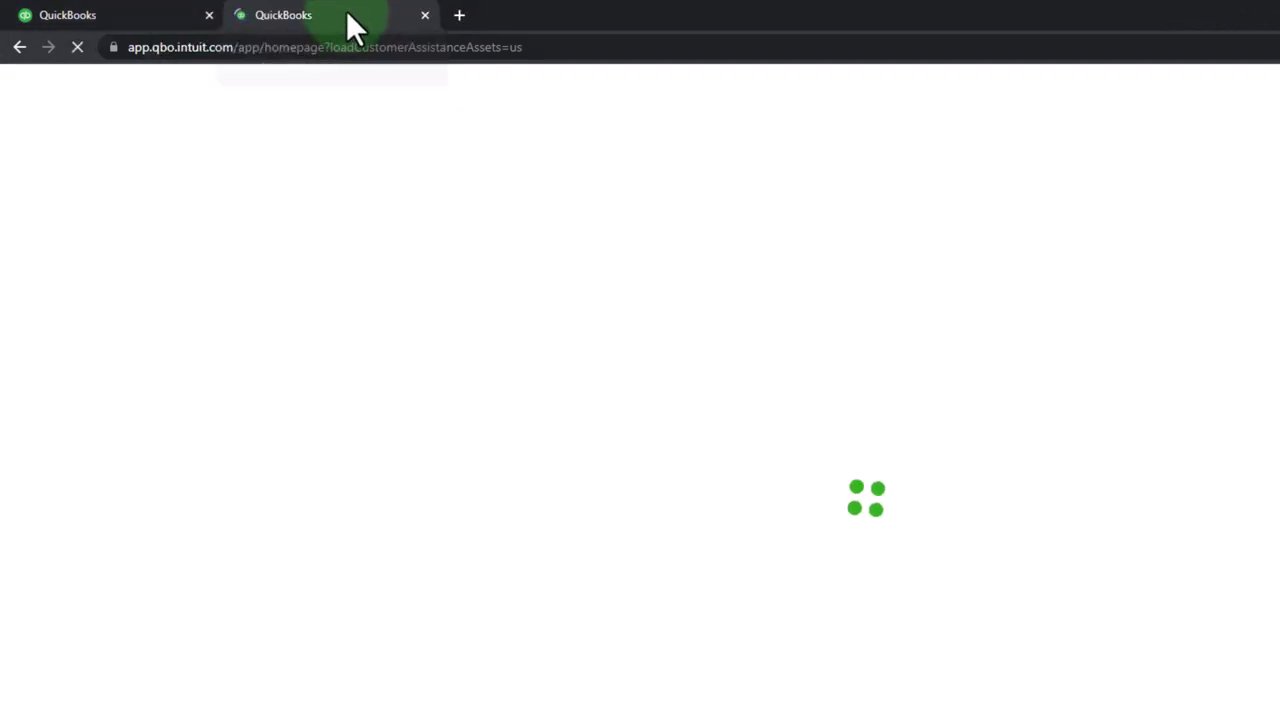
{"action": "right_click", "coordinate": [347, 15]}
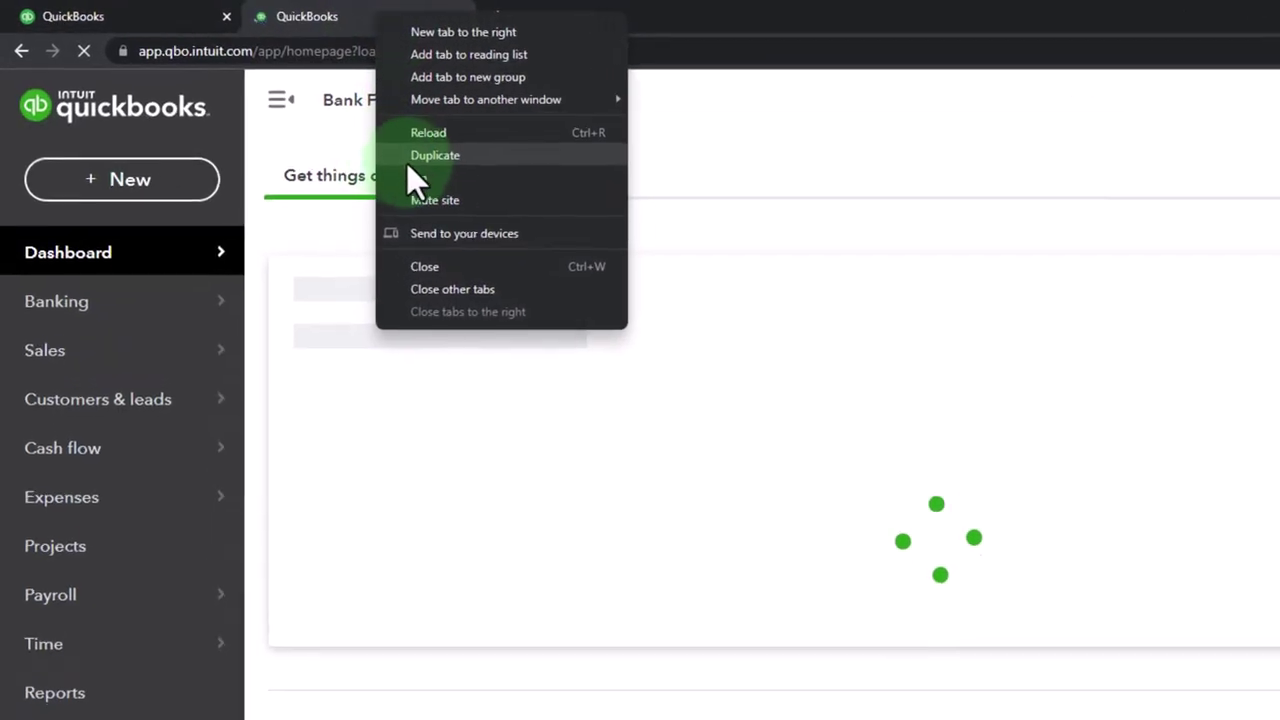
{"action": "left_click", "coordinate": [490, 146]}
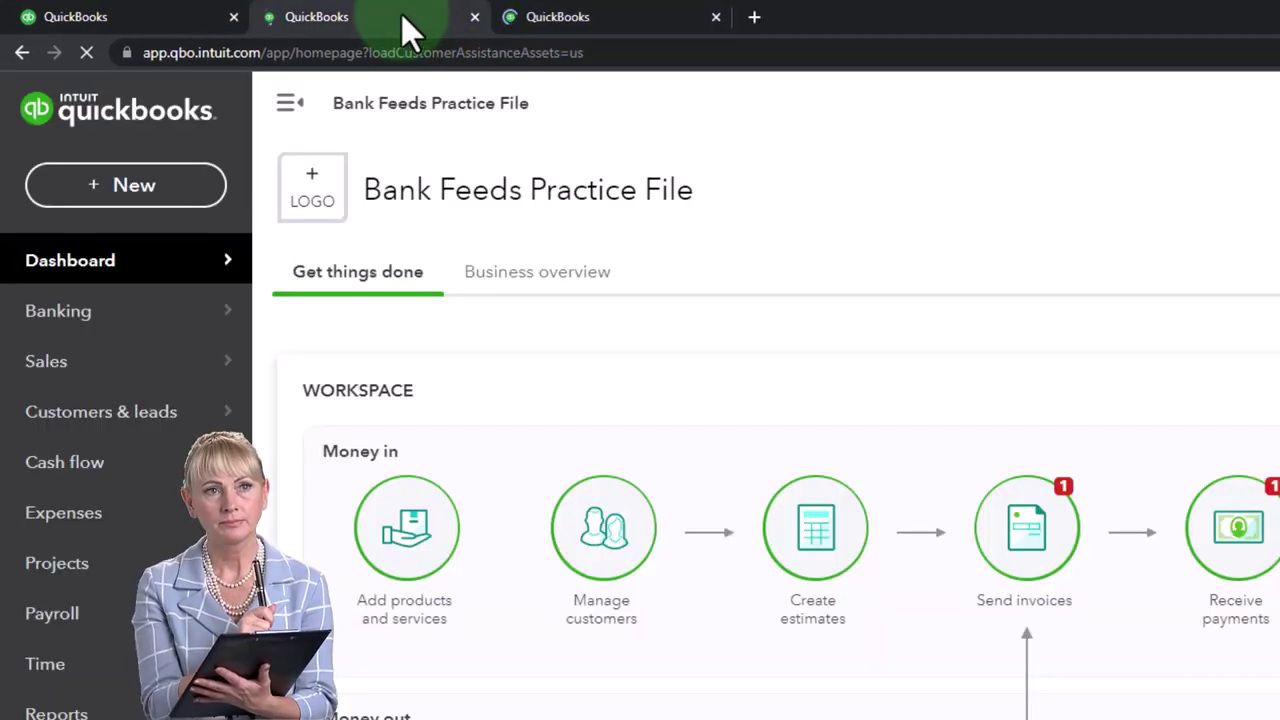
Step: Open the Balance Sheet report from the favorite reports in the second browser tab
{"action": "left_click", "coordinate": [72, 666]}
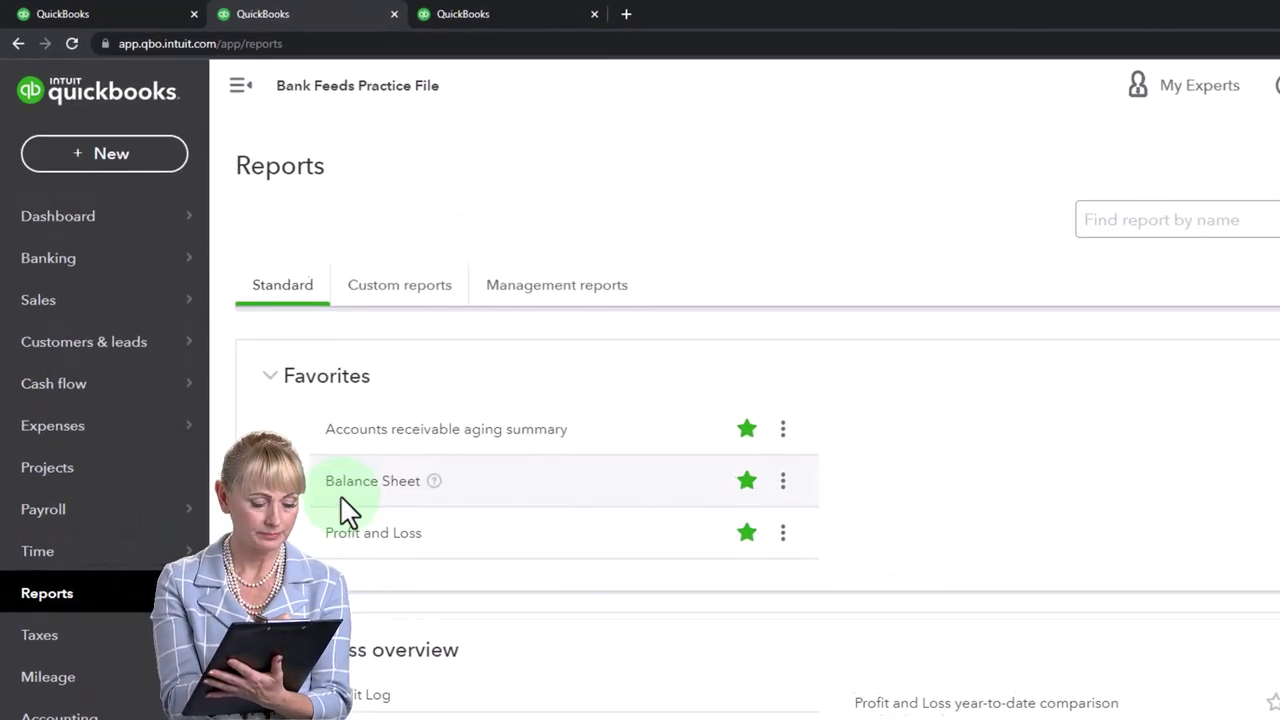
{"action": "left_click", "coordinate": [393, 550]}
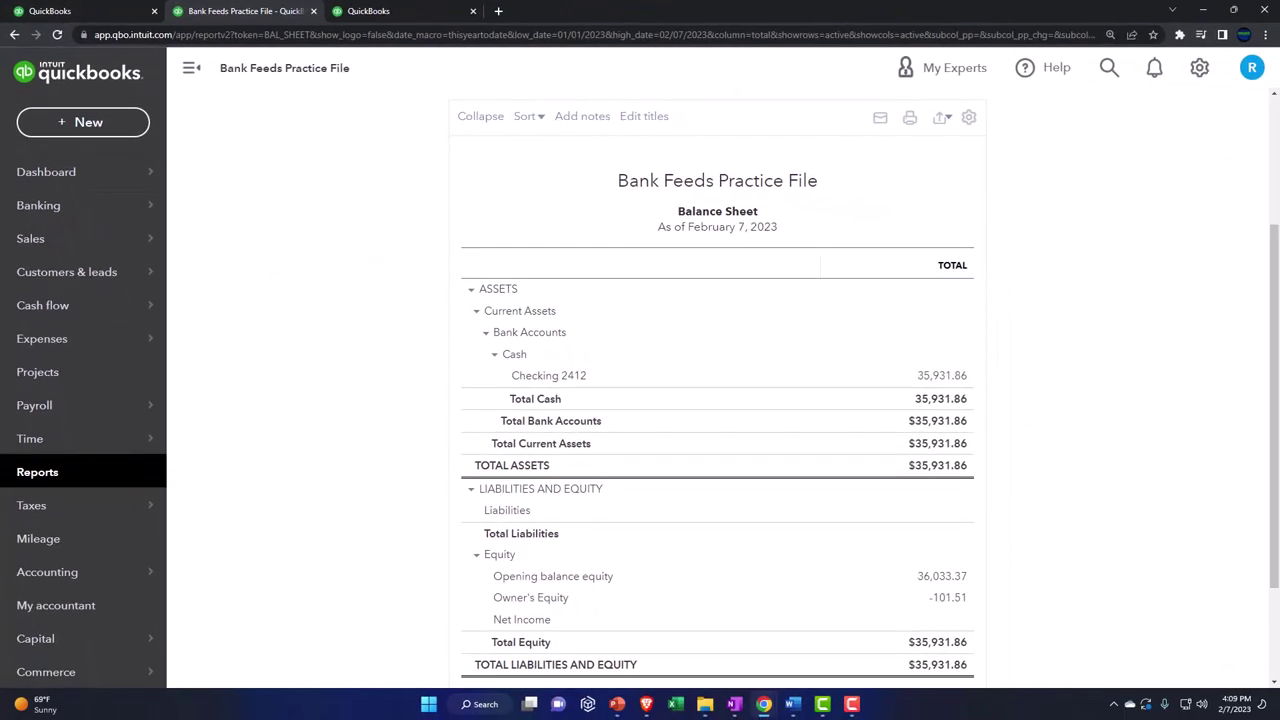
{"action": "left_click_drag", "start_coordinate": [1278, 185], "coordinate": [503, 9]}
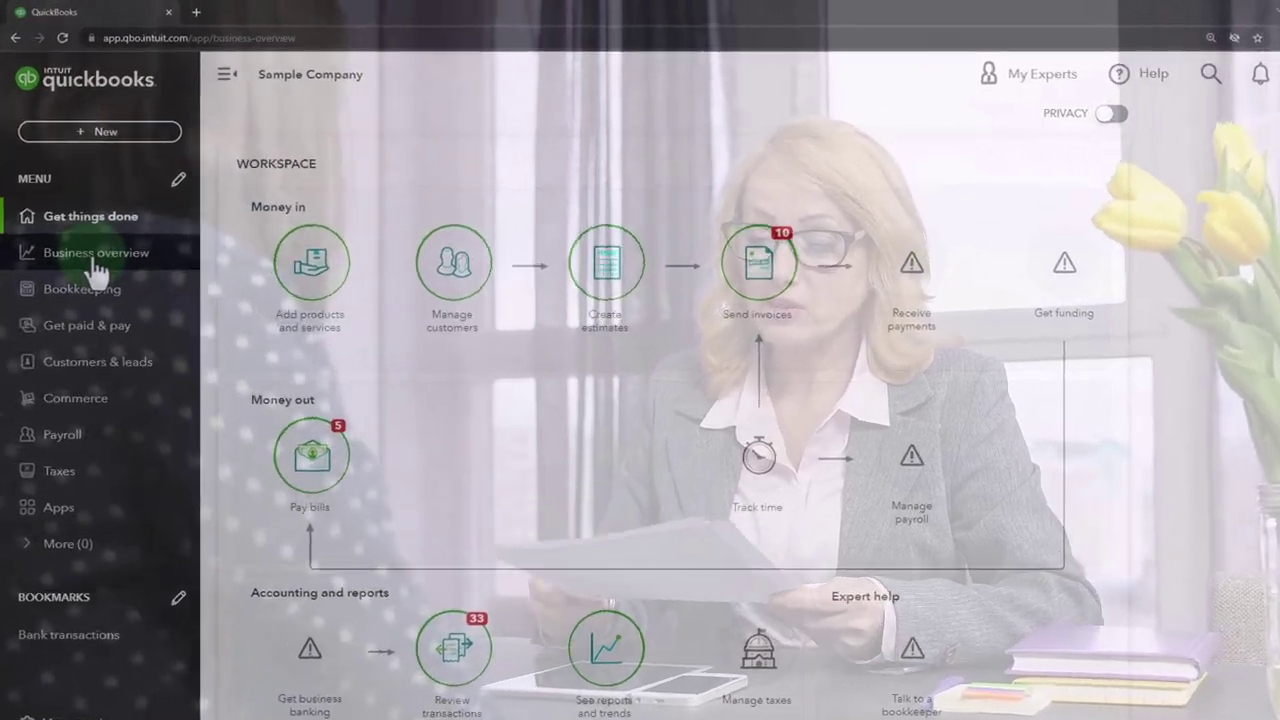
Step: Show the Reports page within Business overview in the sample company
{"action": "left_click", "coordinate": [90, 238]}
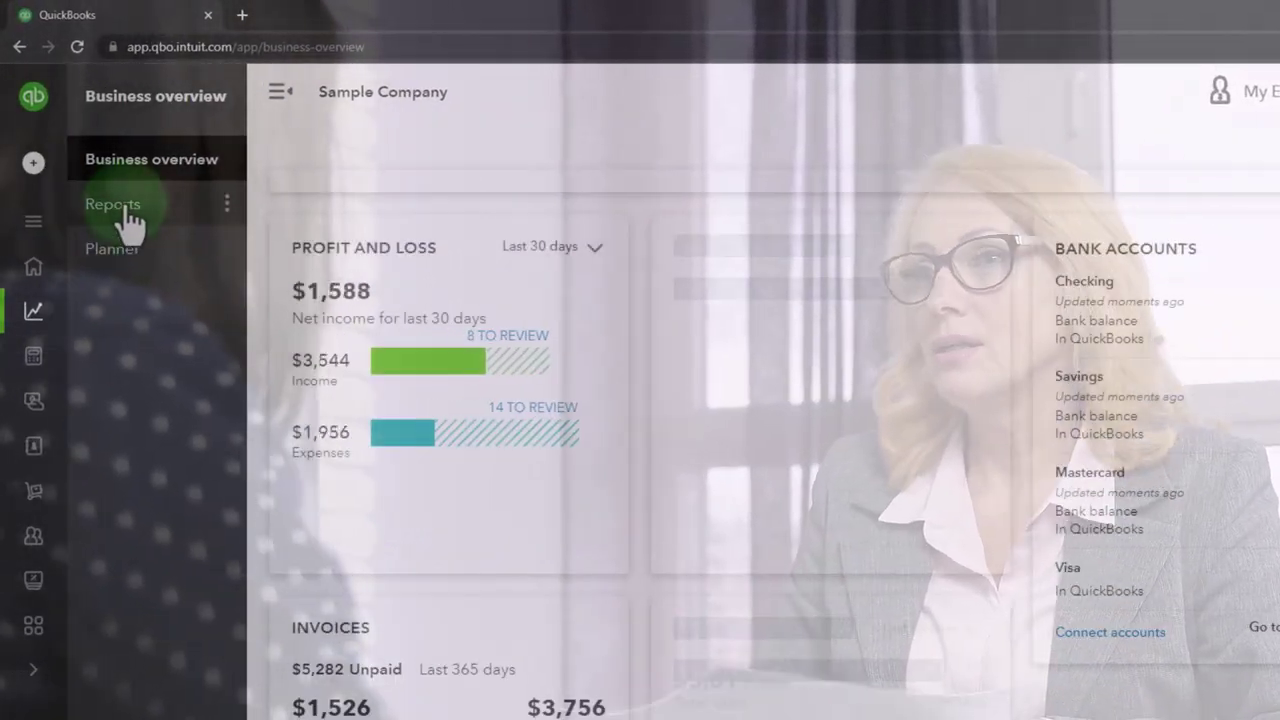
{"action": "left_click", "coordinate": [129, 222]}
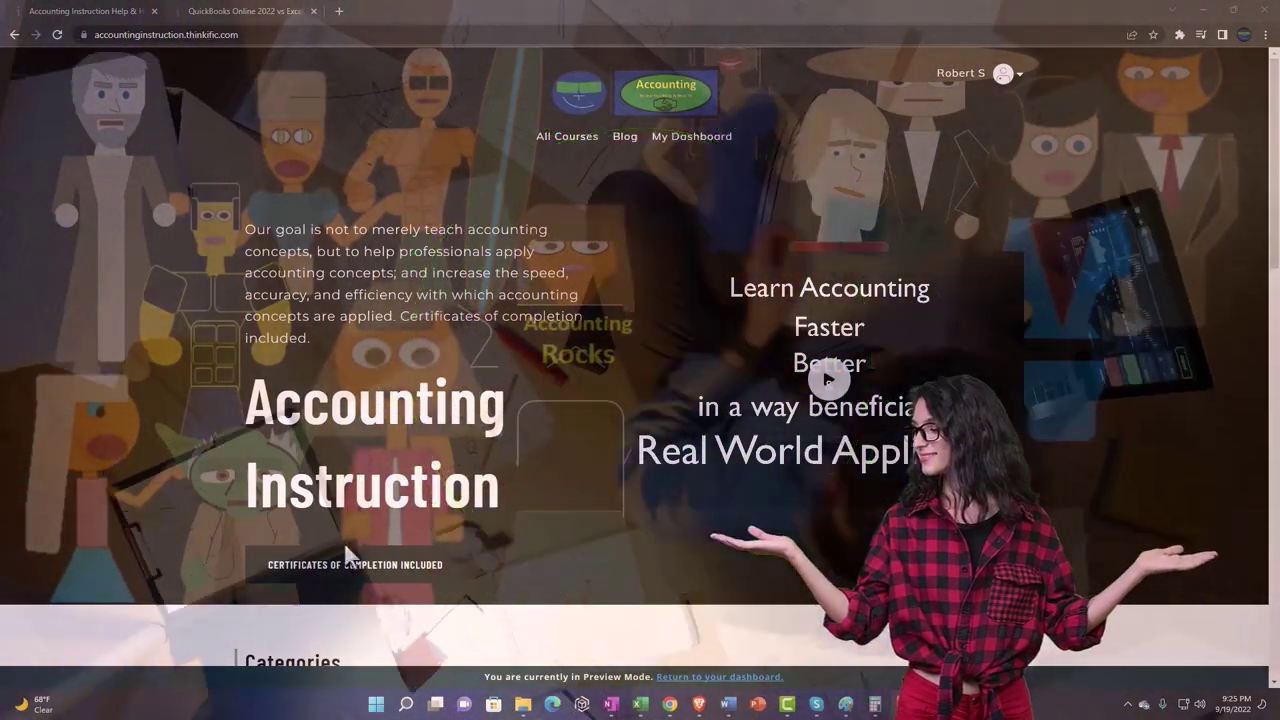
Step: Browse the Accounting Instruction site's course categories and the OneNote - Getting Started 2022 section of the QuickBooks Online 2022 course
{"action": "scroll", "coordinate": [178, 556], "scroll_direction": "down", "scroll_amount": 1}
{"action": "scroll", "coordinate": [178, 556], "scroll_direction": "down", "scroll_amount": 6}
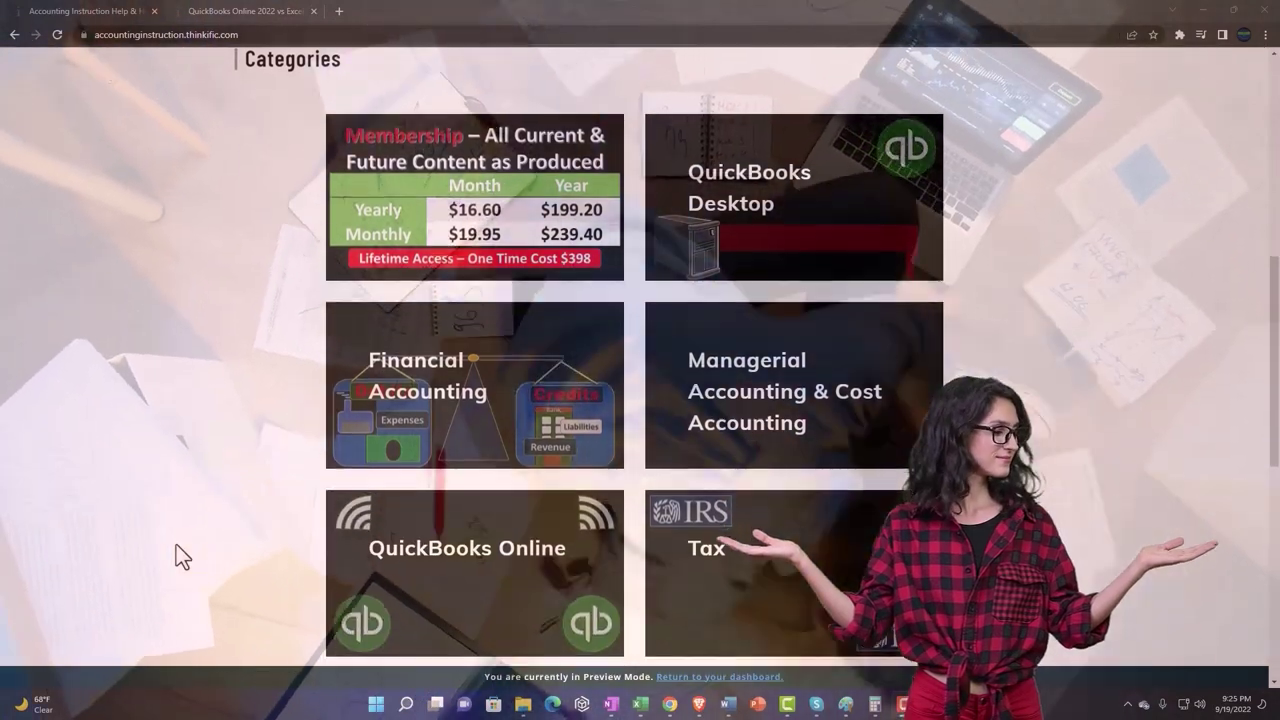
{"action": "scroll", "coordinate": [176, 546], "scroll_direction": "down", "scroll_amount": 5}
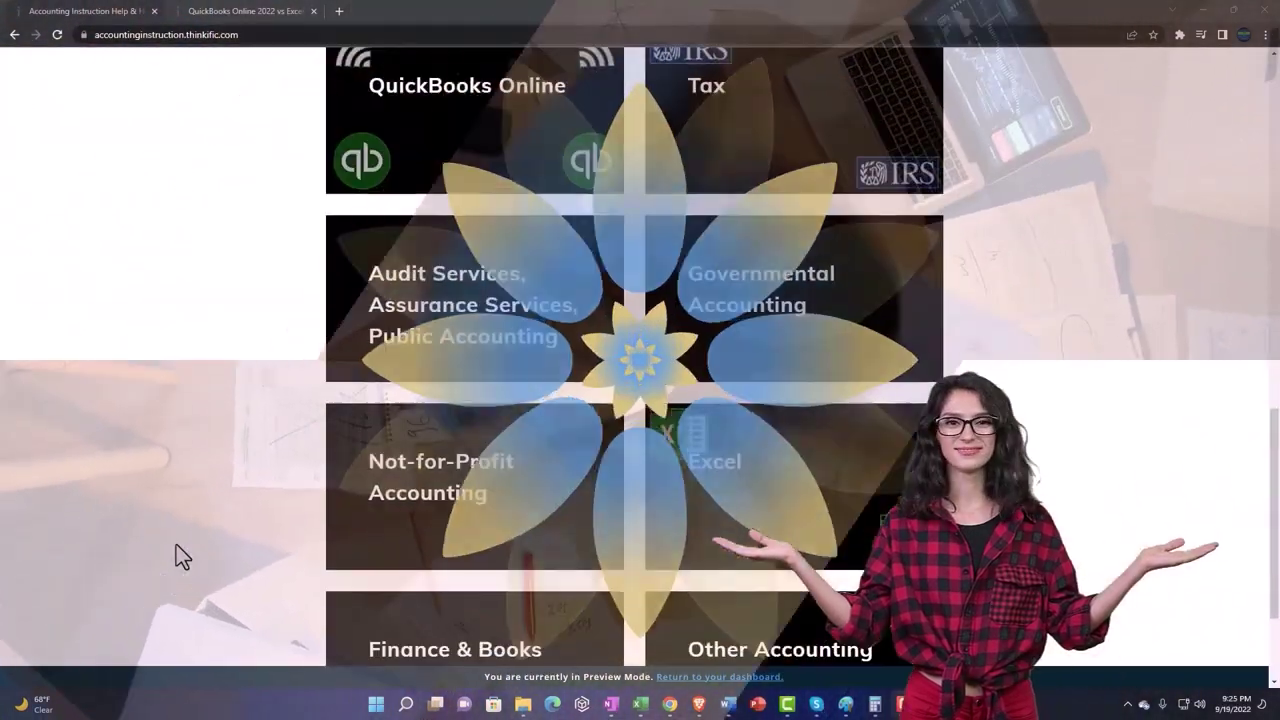
{"action": "scroll", "coordinate": [176, 546], "scroll_direction": "down", "scroll_amount": 1}
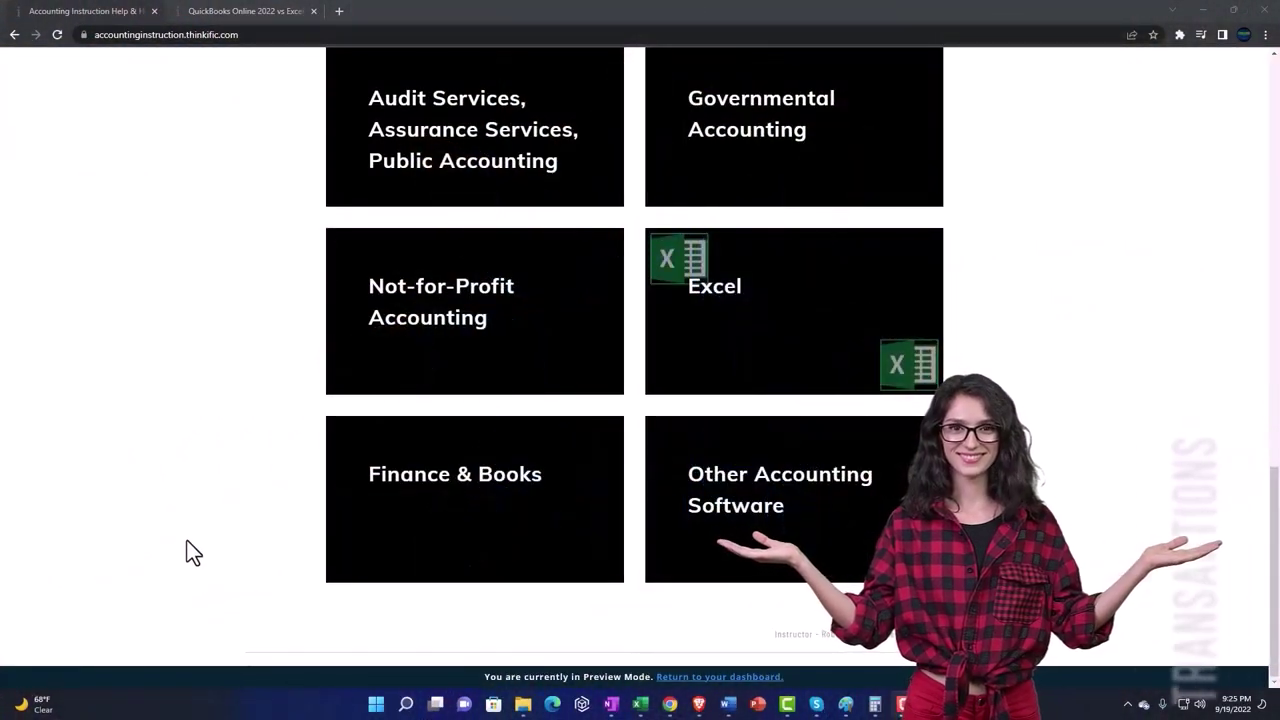
{"action": "left_click", "coordinate": [228, 12]}
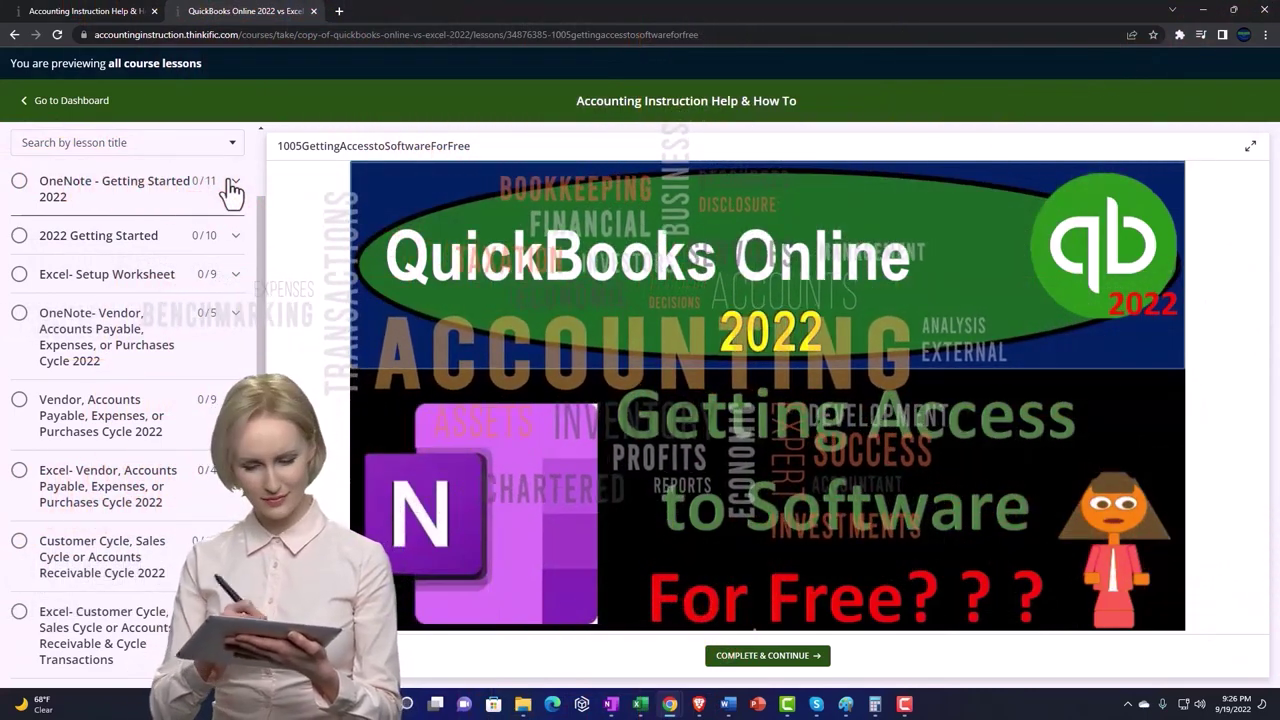
{"action": "left_click", "coordinate": [231, 192]}
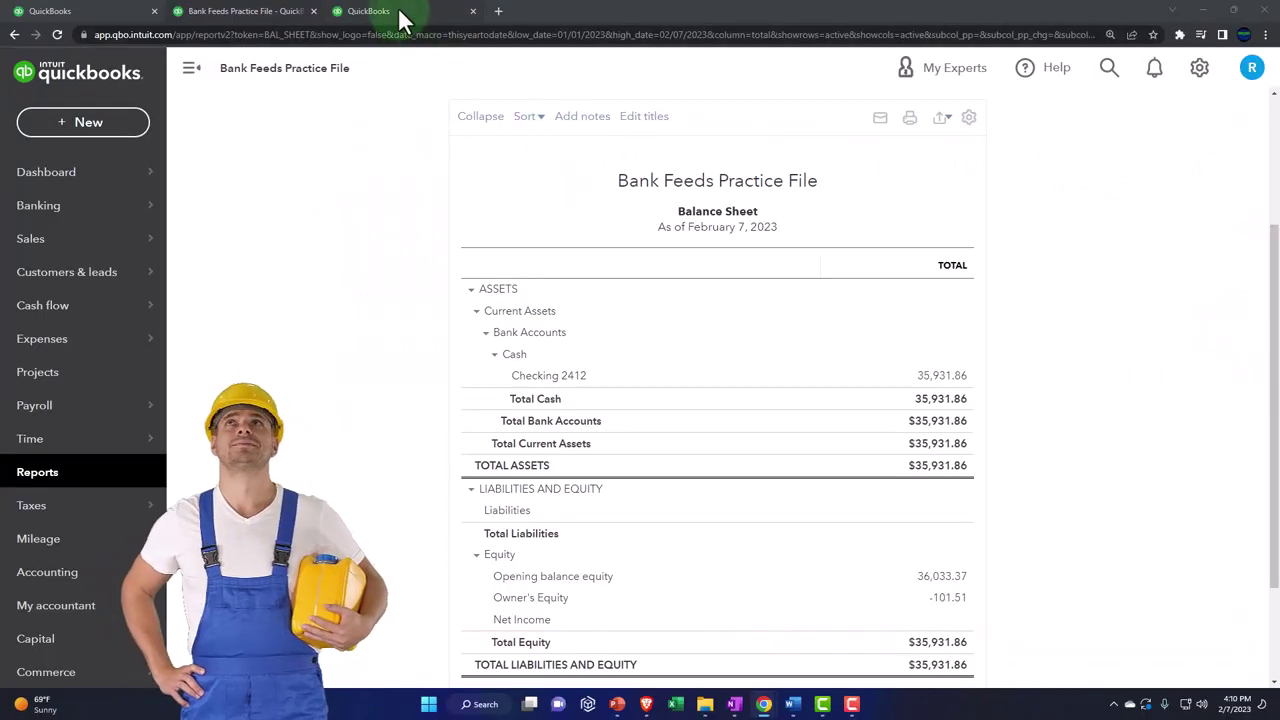
Step: Open the Profit and Loss report in the third browser tab and collapse the navigation menu
{"action": "left_click", "coordinate": [400, 14]}
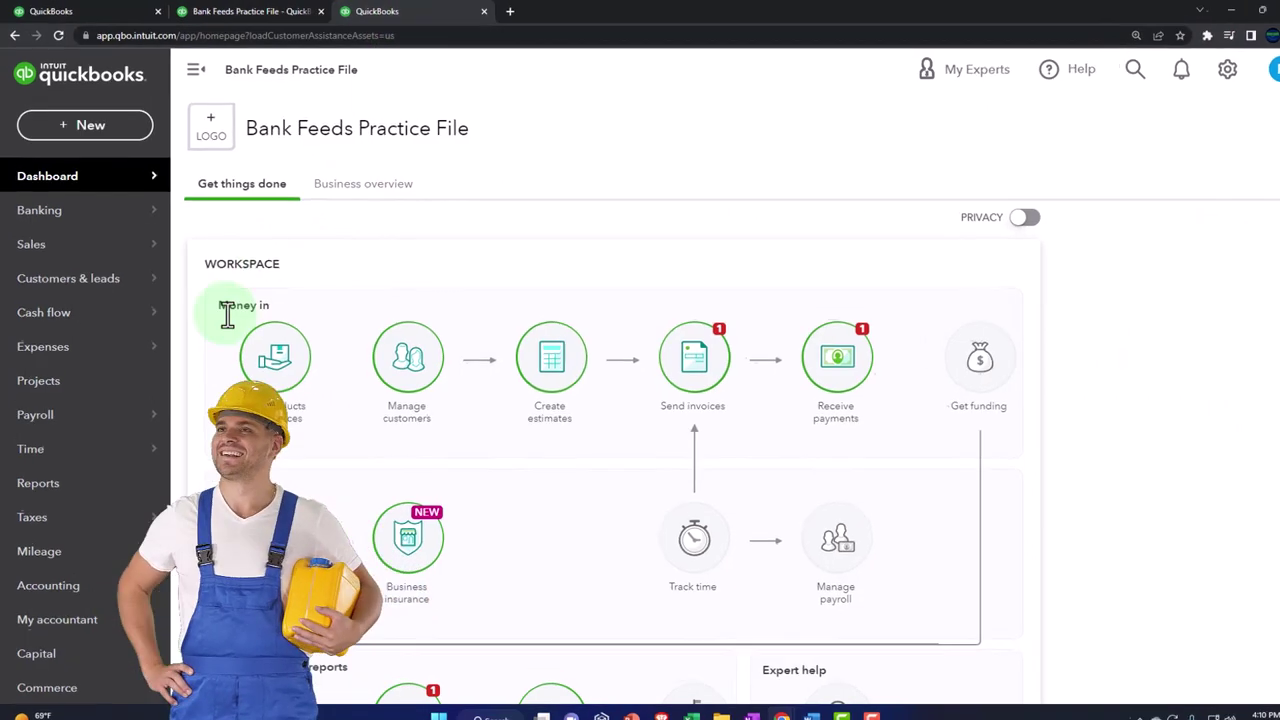
{"action": "left_click", "coordinate": [70, 475]}
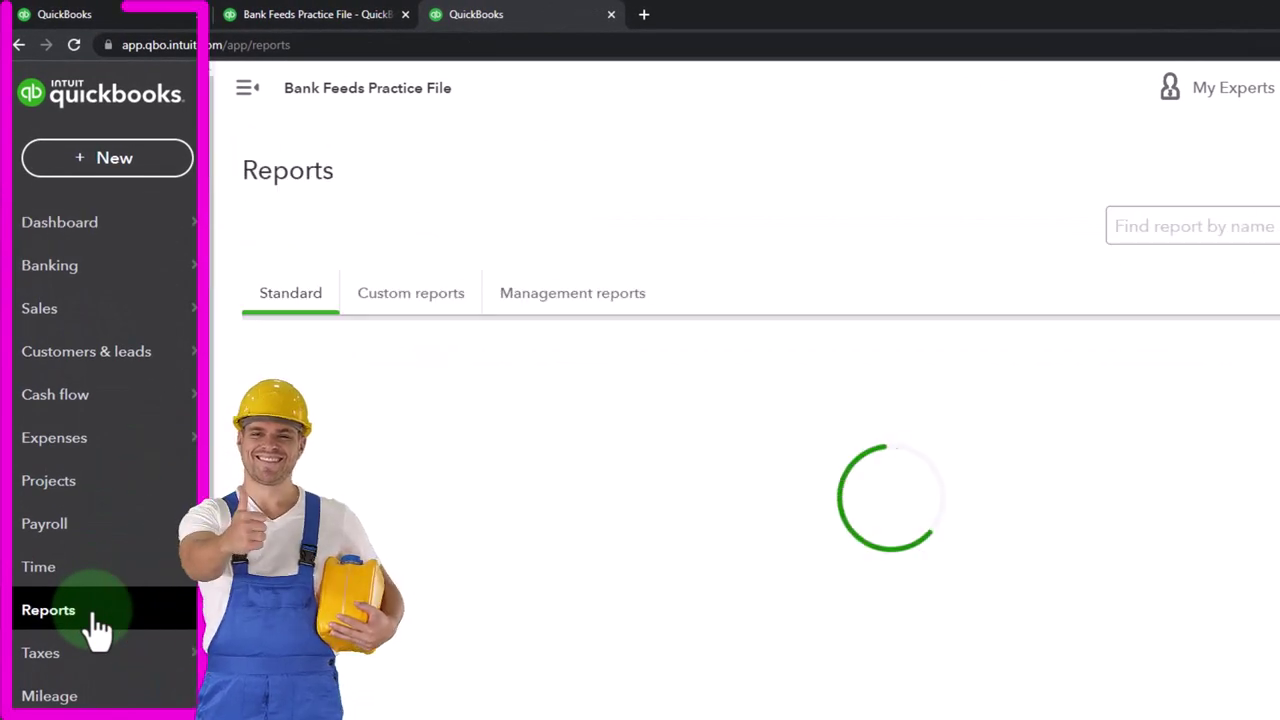
{"action": "left_click", "coordinate": [385, 545]}
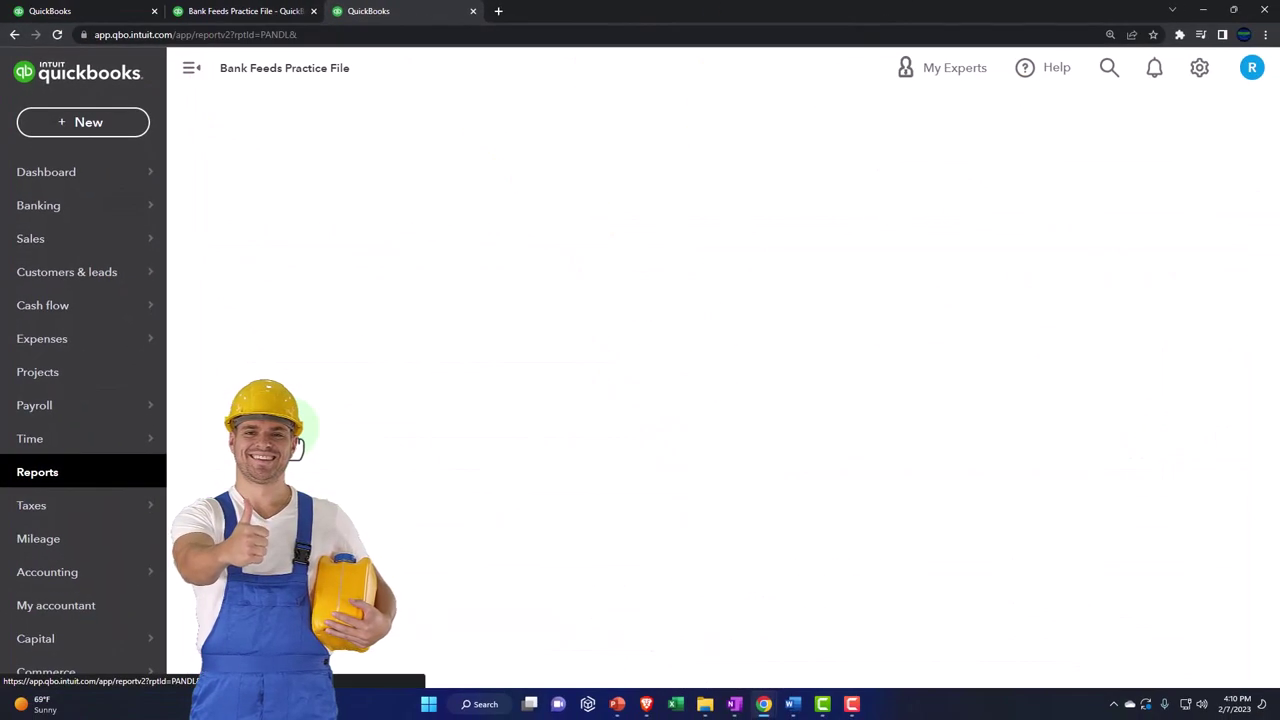
{"action": "left_click", "coordinate": [191, 72]}
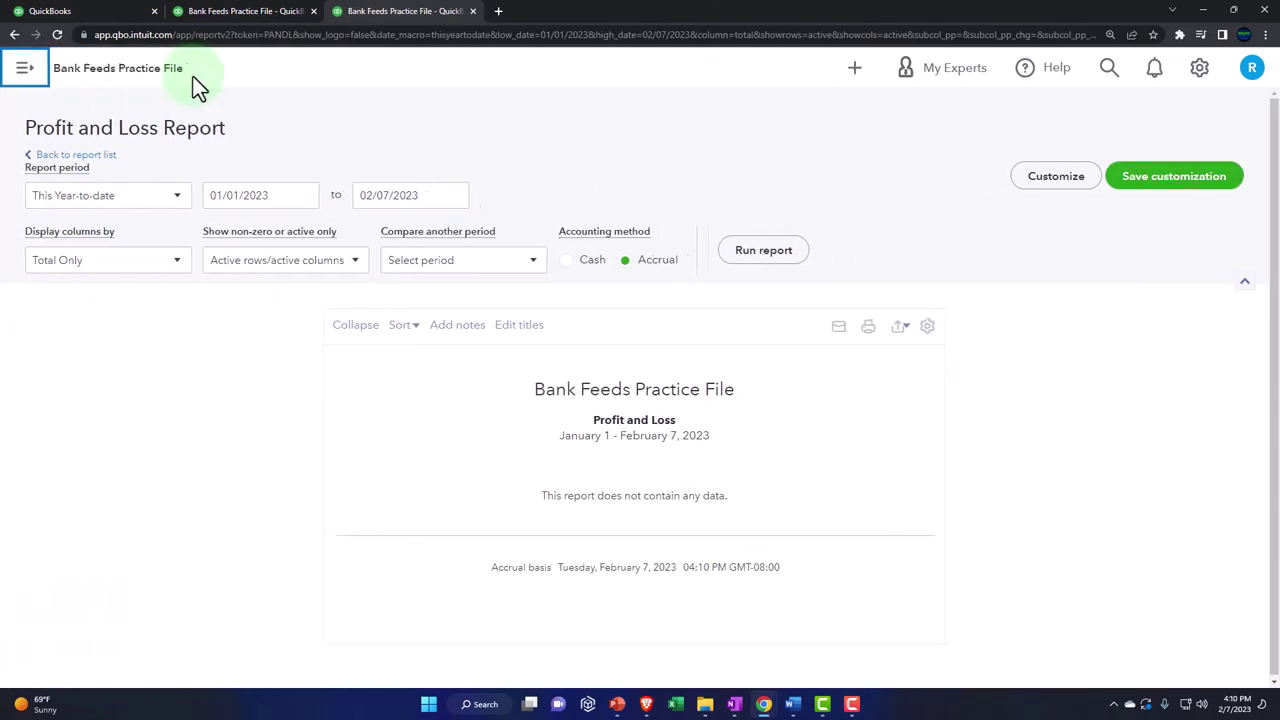
Step: Run the Profit and Loss report for the period 01/01/2022 to 12/31/2022
{"action": "left_click", "coordinate": [278, 195]}
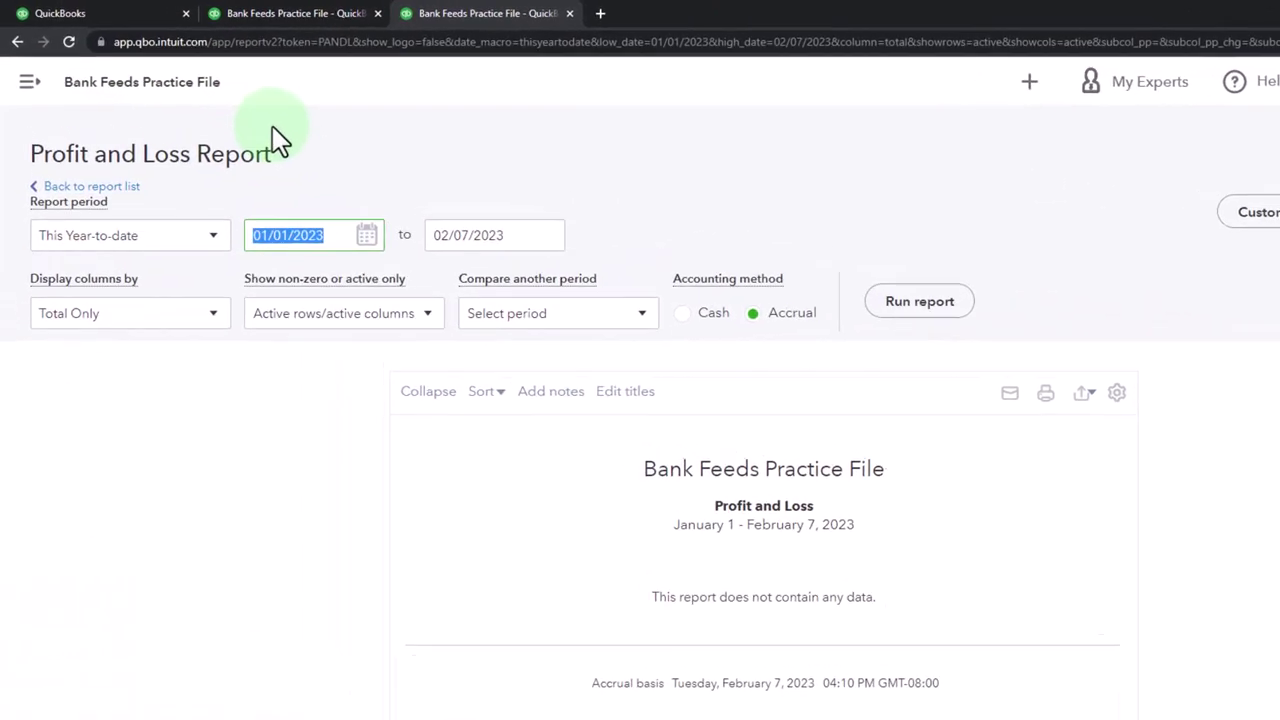
{"action": "type", "text": "01012022"}
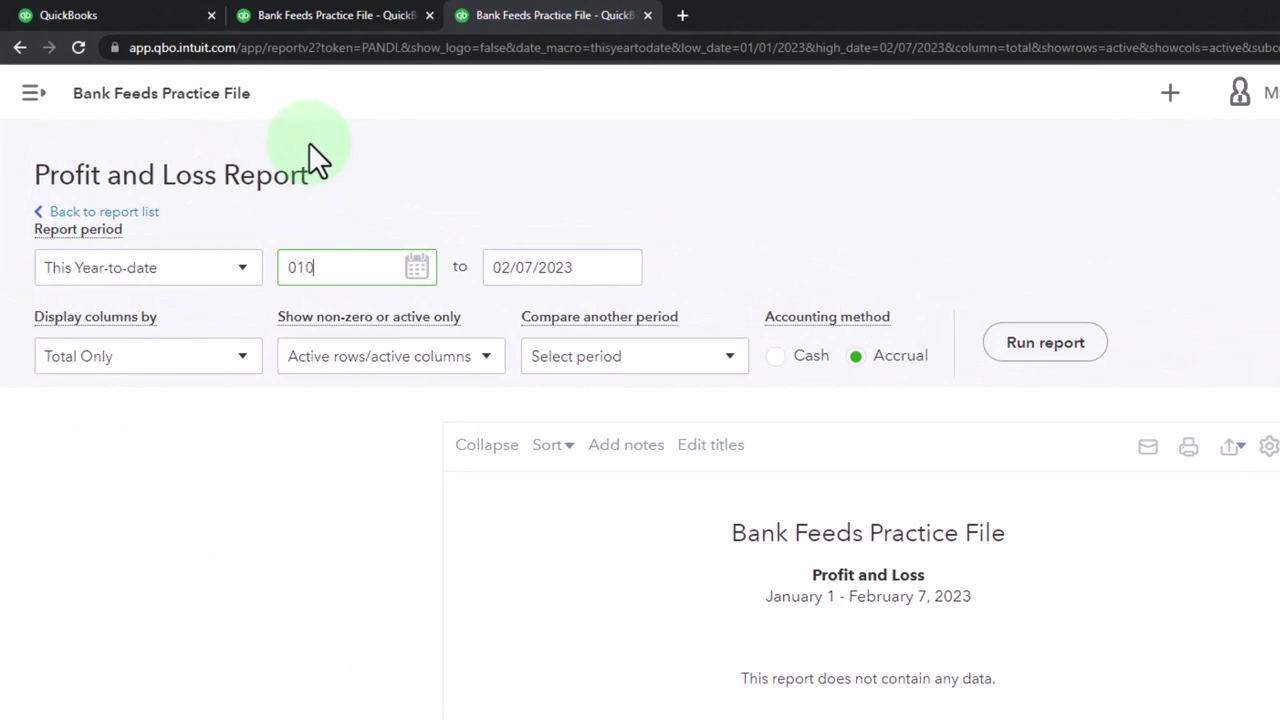
{"action": "key", "text": "Tab"}
{"action": "type", "text": "0"}
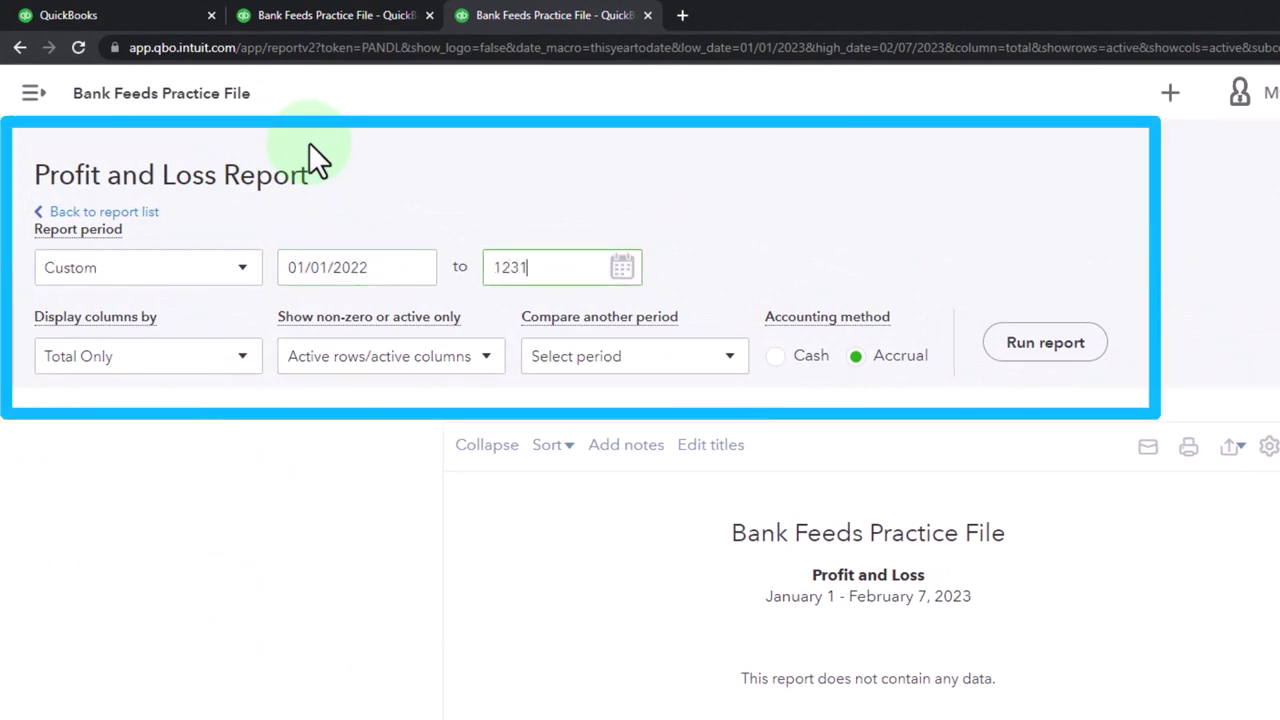
{"action": "type", "text": "23122"}
{"action": "key", "text": "Tab"}
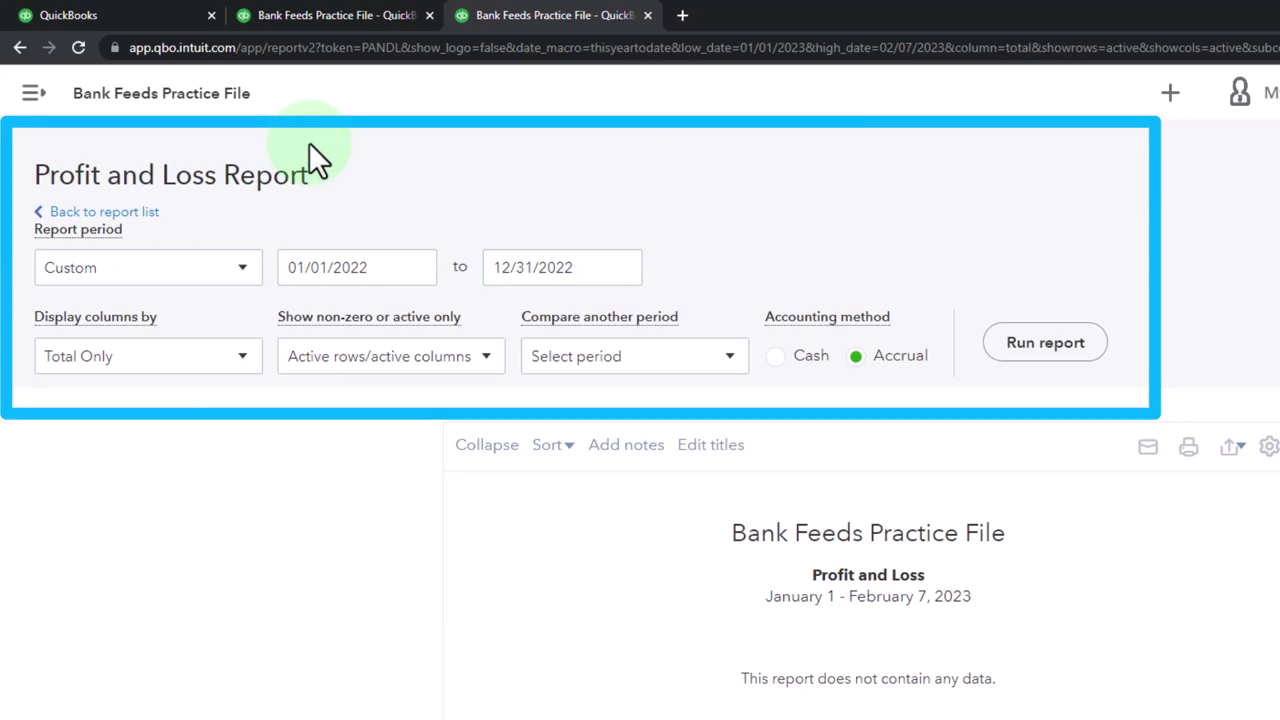
{"action": "left_click", "coordinate": [1047, 348]}
{"action": "scroll", "coordinate": [993, 333], "scroll_direction": "down", "scroll_amount": 1}
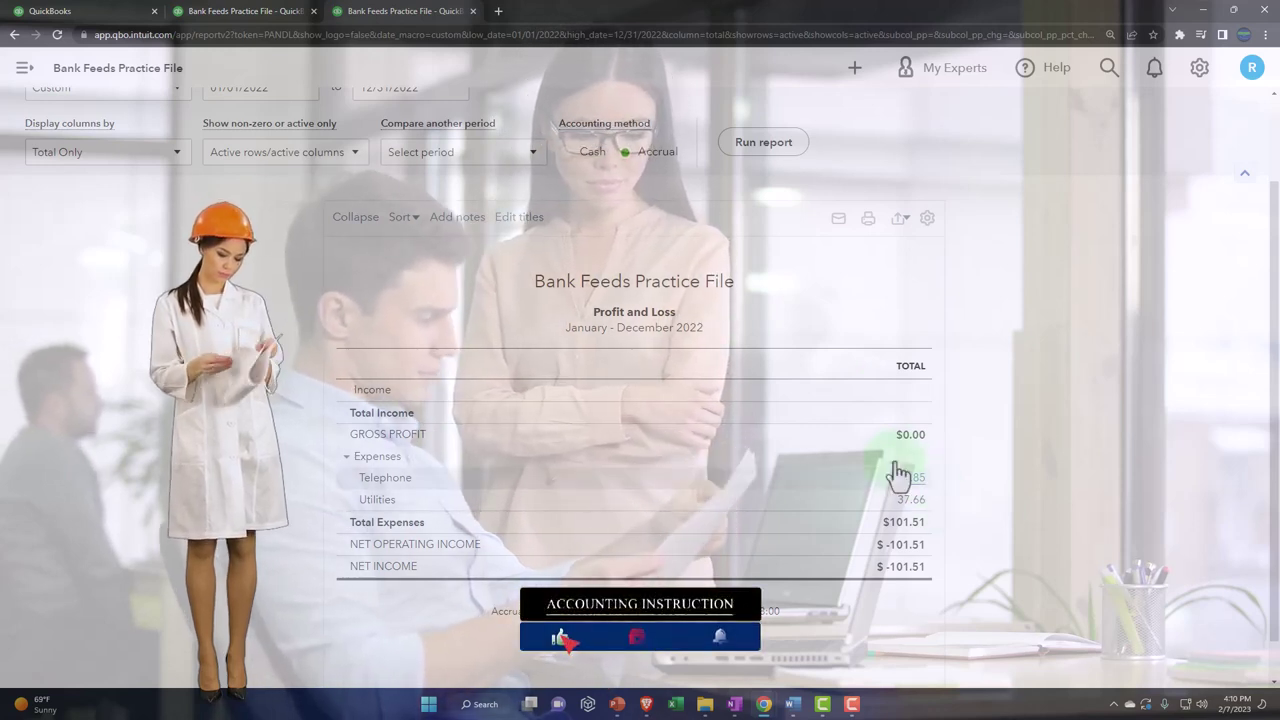
Step: Collapse the navigation menu on the Balance Sheet report and run it for 01/01/2022 to 12/31/2022
{"action": "left_click", "coordinate": [265, 20]}
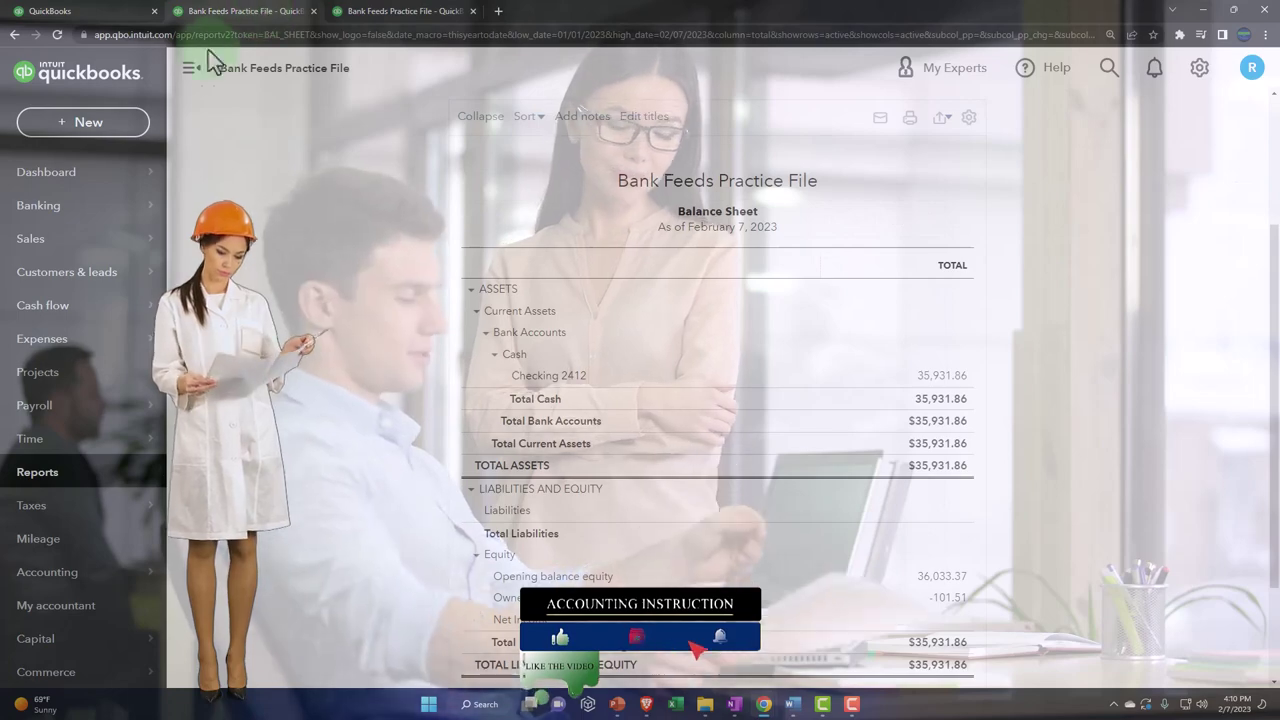
{"action": "left_click", "coordinate": [188, 70]}
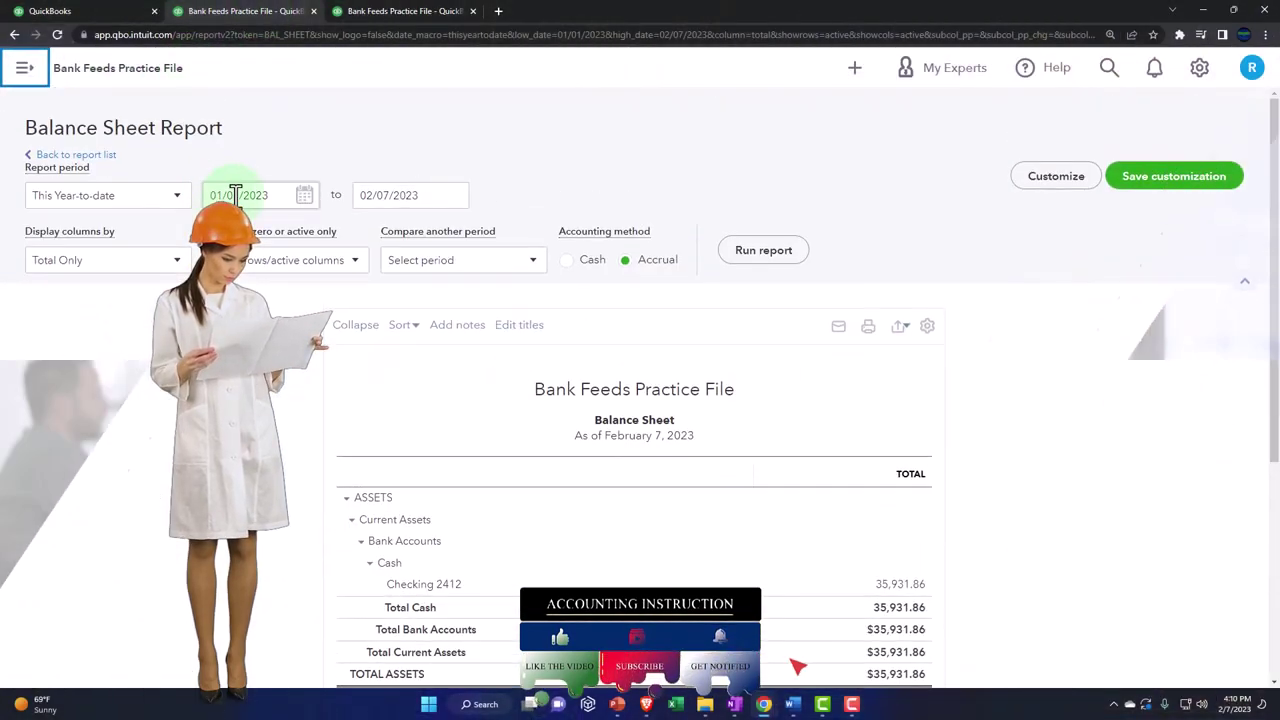
{"action": "type", "text": "01012022"}
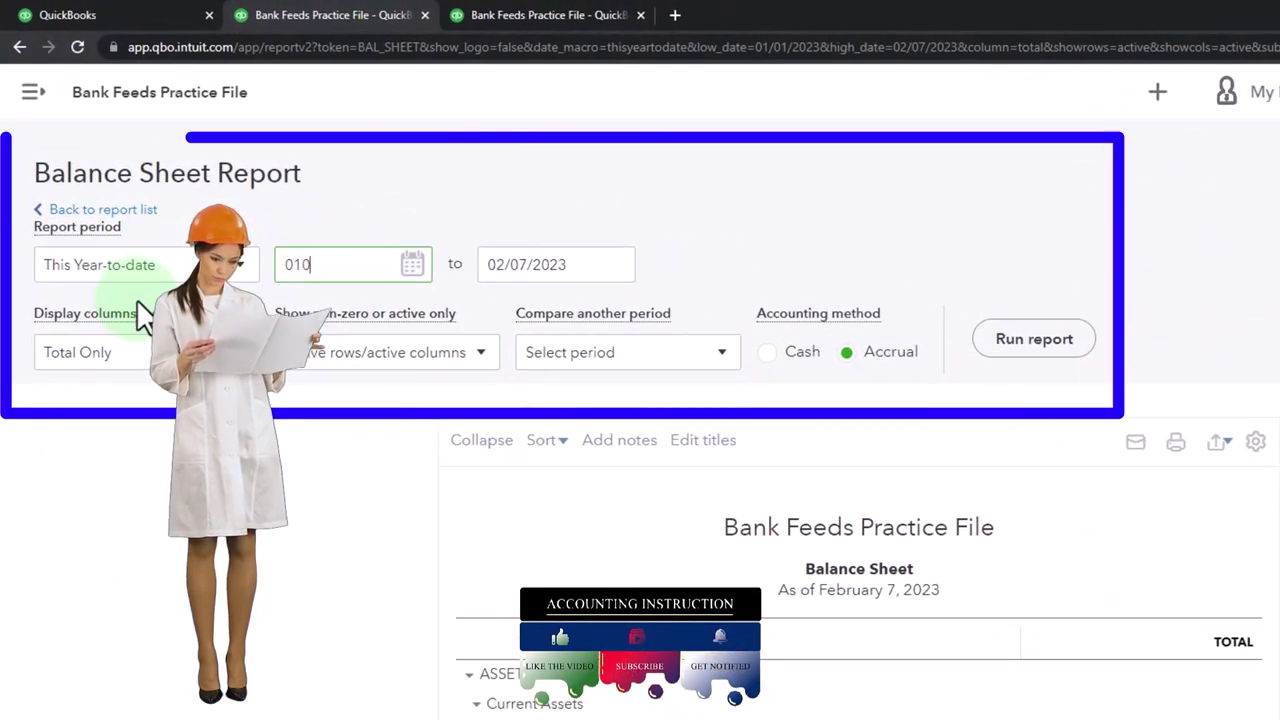
{"action": "key", "text": "Tab"}
{"action": "type", "text": "12312022"}
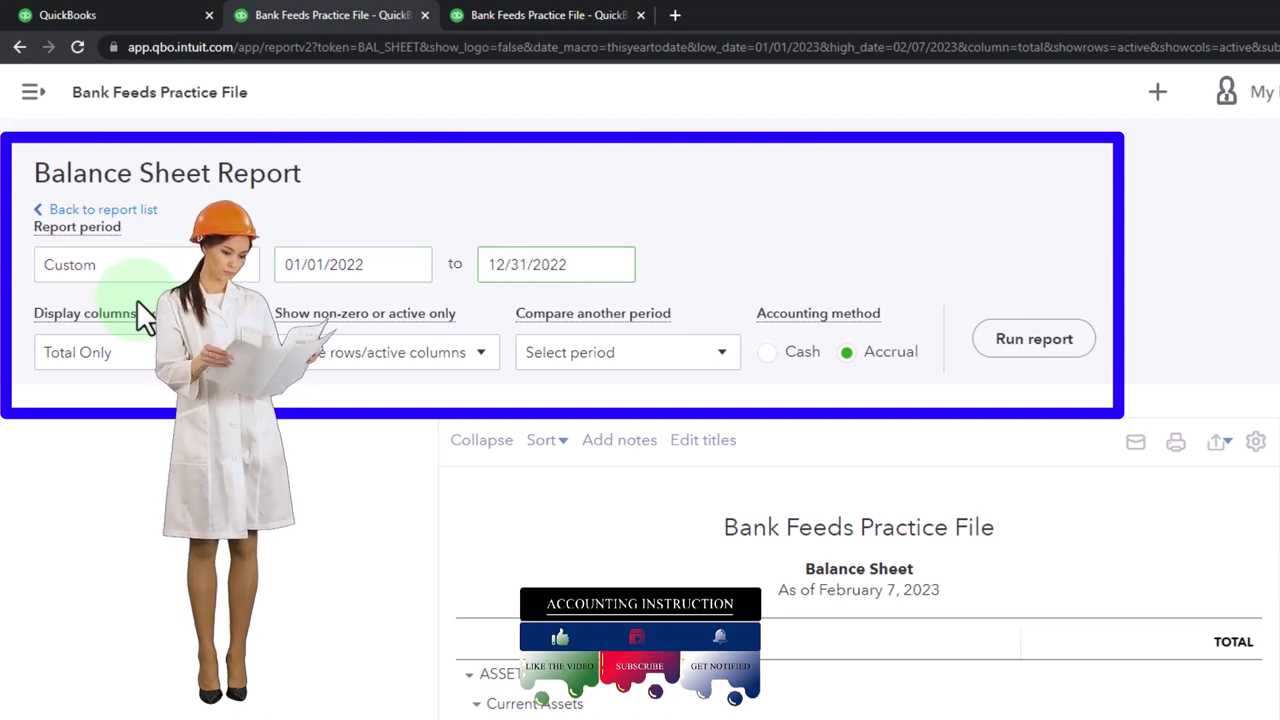
{"action": "left_click", "coordinate": [1014, 345]}
{"action": "scroll", "coordinate": [913, 321], "scroll_direction": "down", "scroll_amount": 3}
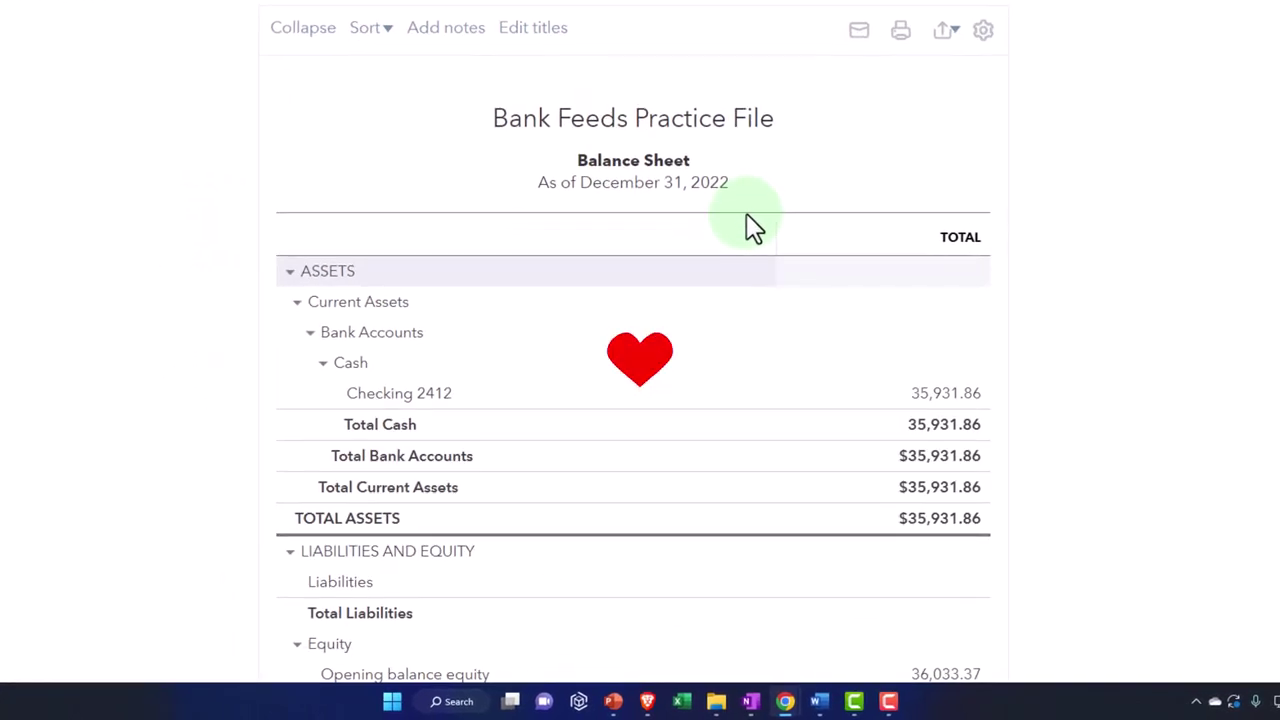
Step: Enlarge the page view and examine the 2022 Balance Sheet and Profit and Loss reports
{"action": "key", "text": "ctrl+plus"}
{"action": "scroll", "coordinate": [744, 185], "scroll_direction": "down", "scroll_amount": 4}
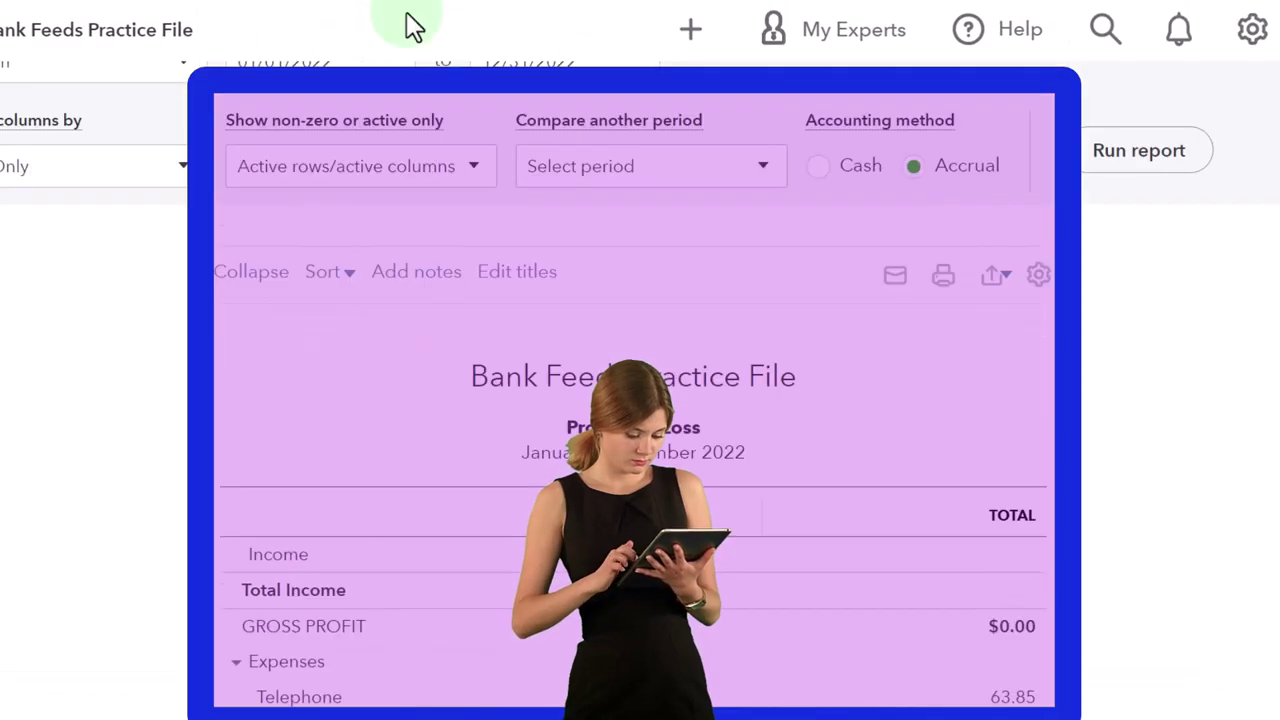
{"action": "scroll", "coordinate": [566, 383], "scroll_direction": "down", "scroll_amount": 3}
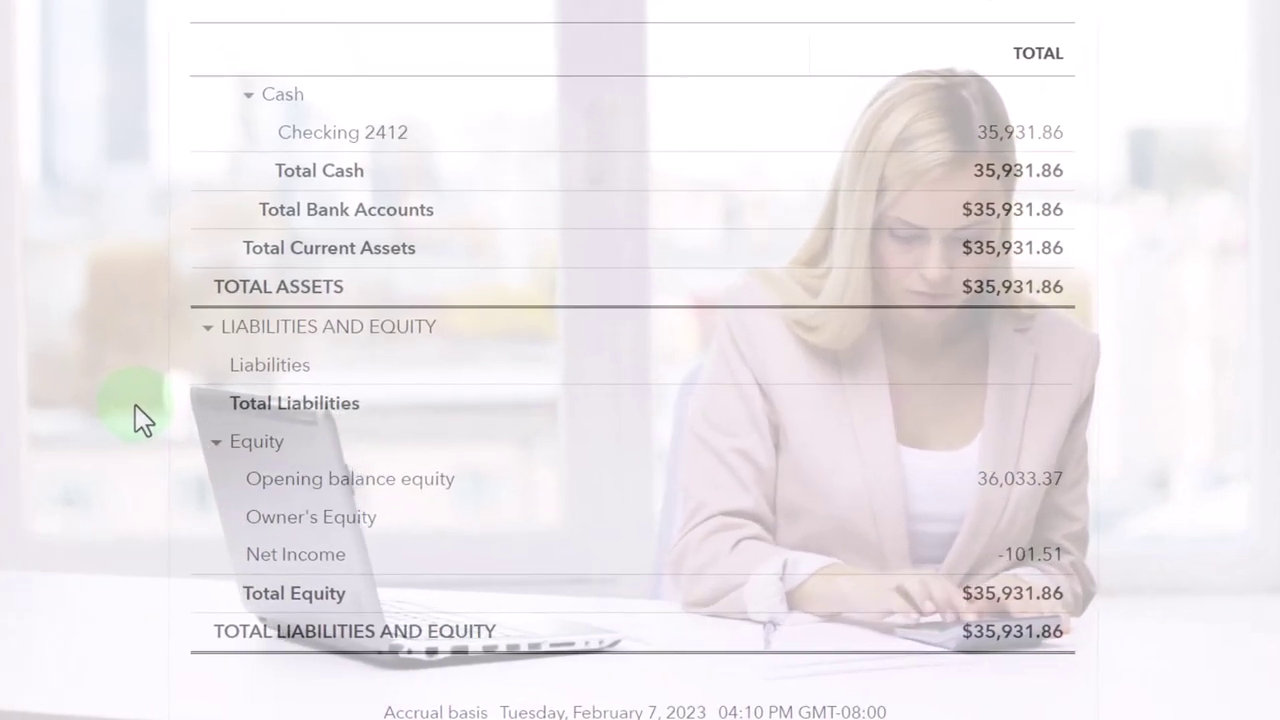
{"action": "scroll", "coordinate": [140, 420], "scroll_direction": "up", "scroll_amount": 3}
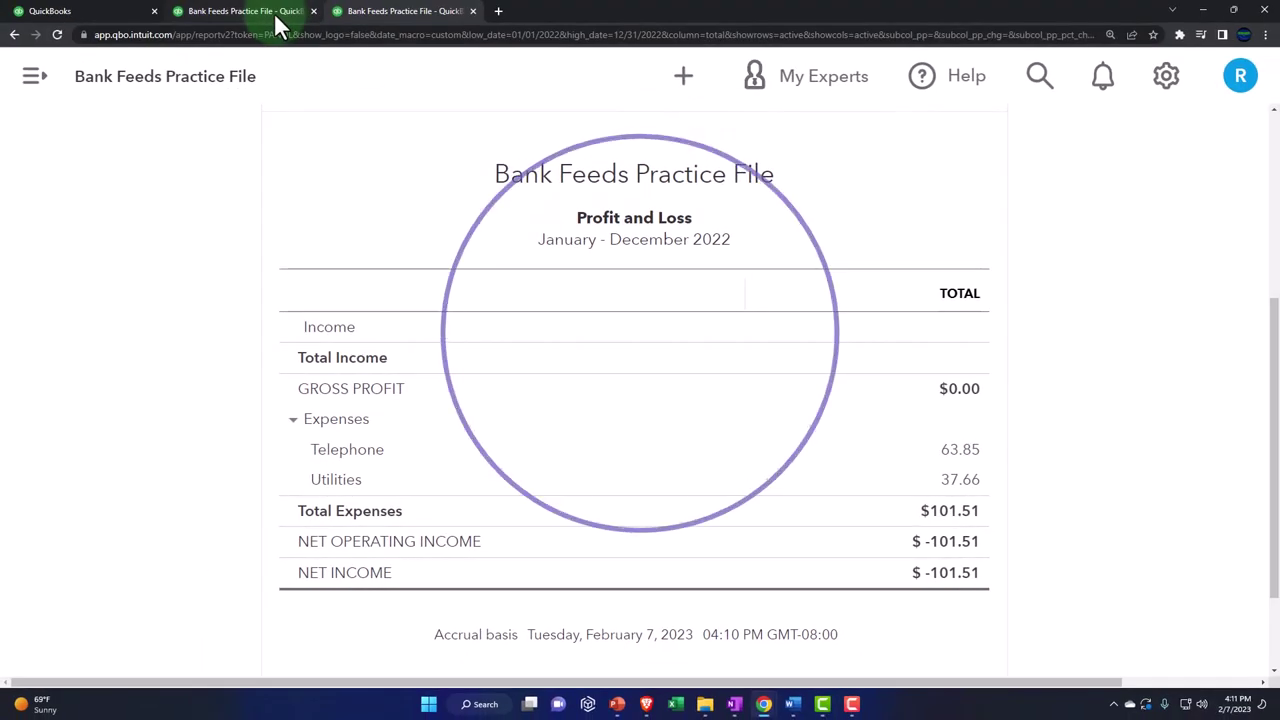
Step: Switch to the Balance Sheet tab and examine its assets, liabilities and equity as of December 31, 2022
{"action": "left_click", "coordinate": [274, 12]}
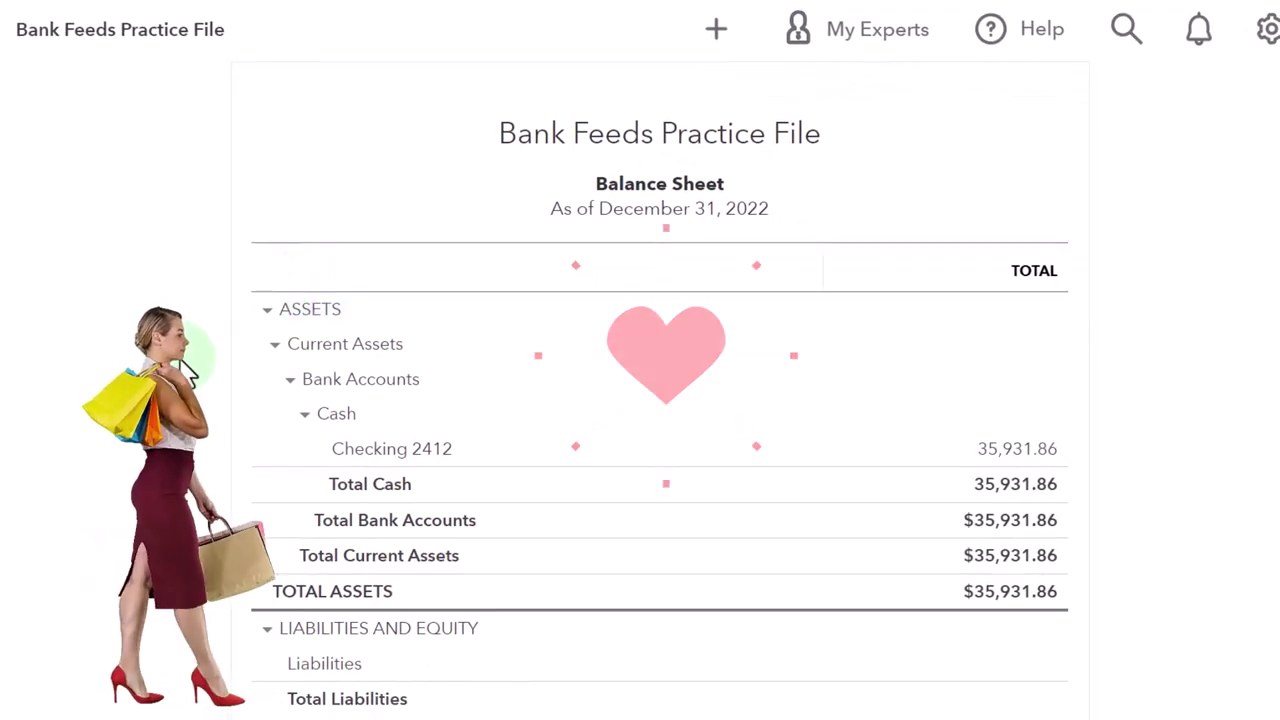
{"action": "scroll", "coordinate": [660, 400], "scroll_direction": "down", "scroll_amount": 1}
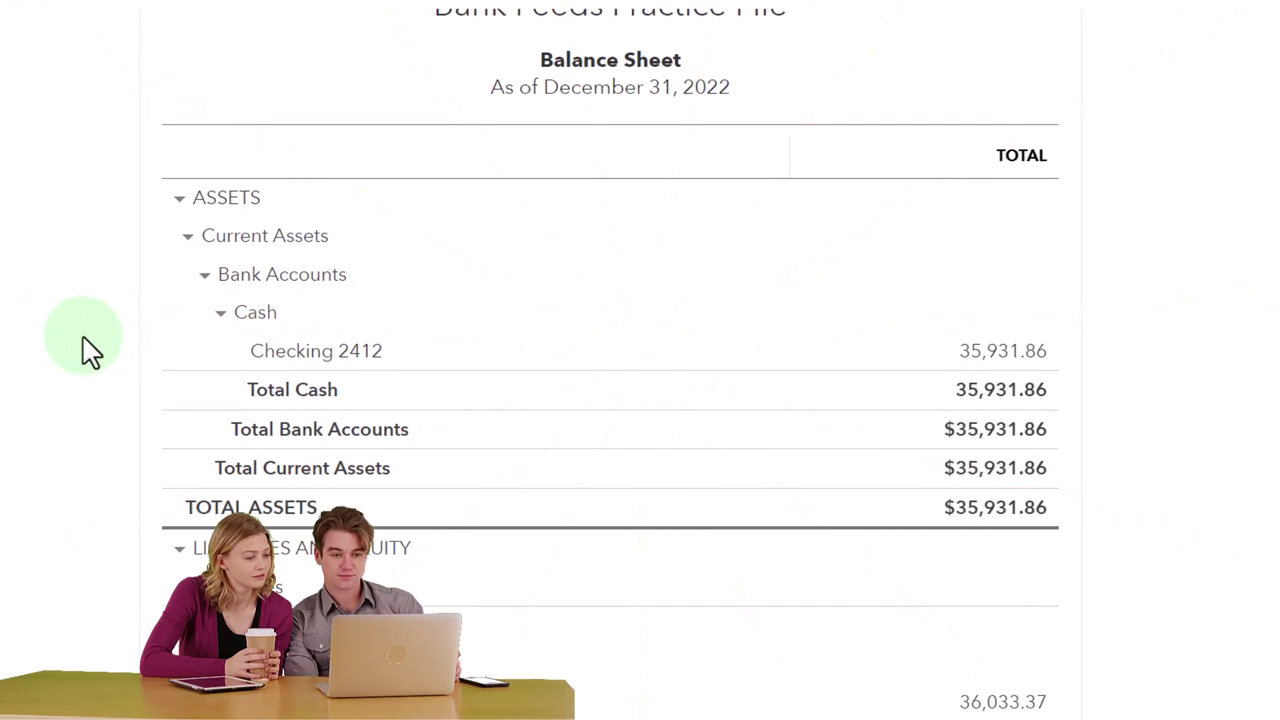
{"action": "scroll", "coordinate": [88, 350], "scroll_direction": "down", "scroll_amount": 2}
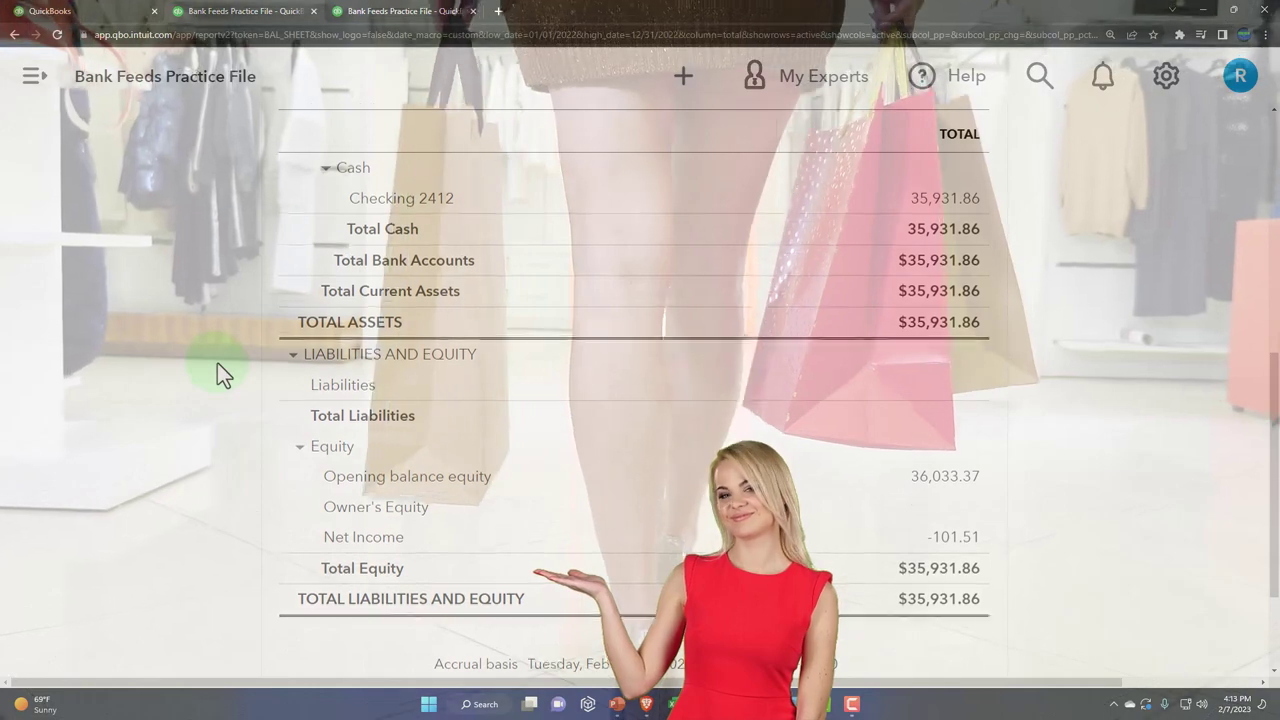
{"action": "scroll", "coordinate": [217, 363], "scroll_direction": "up", "scroll_amount": 1}
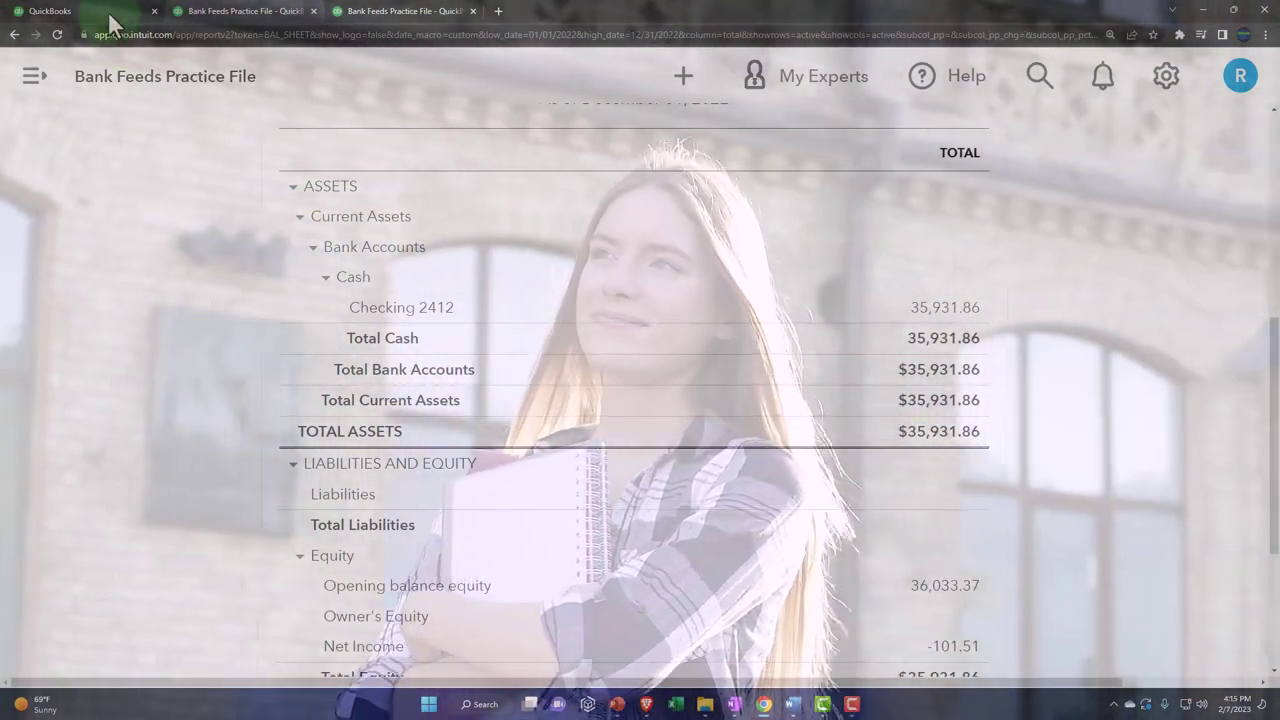
Step: Open the bank transactions page in the practice file's first browser tab and in the Sample Company window
{"action": "left_click", "coordinate": [108, 11]}
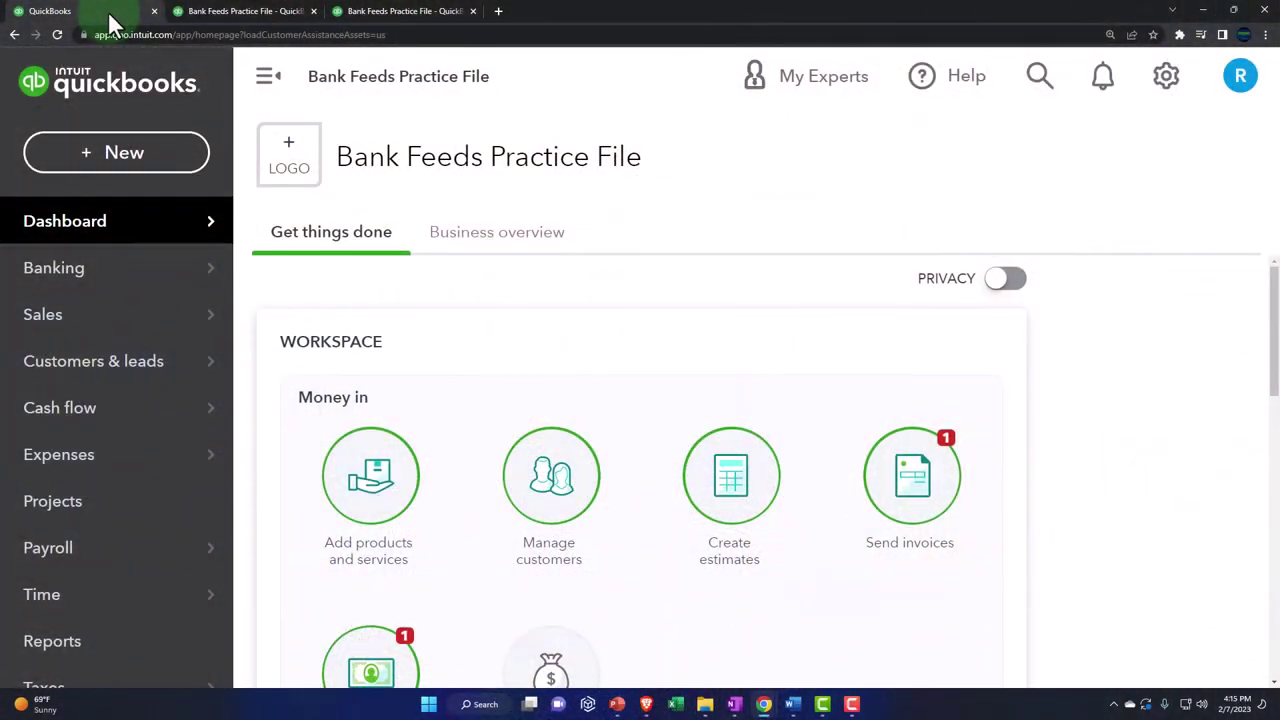
{"action": "left_click", "coordinate": [87, 294]}
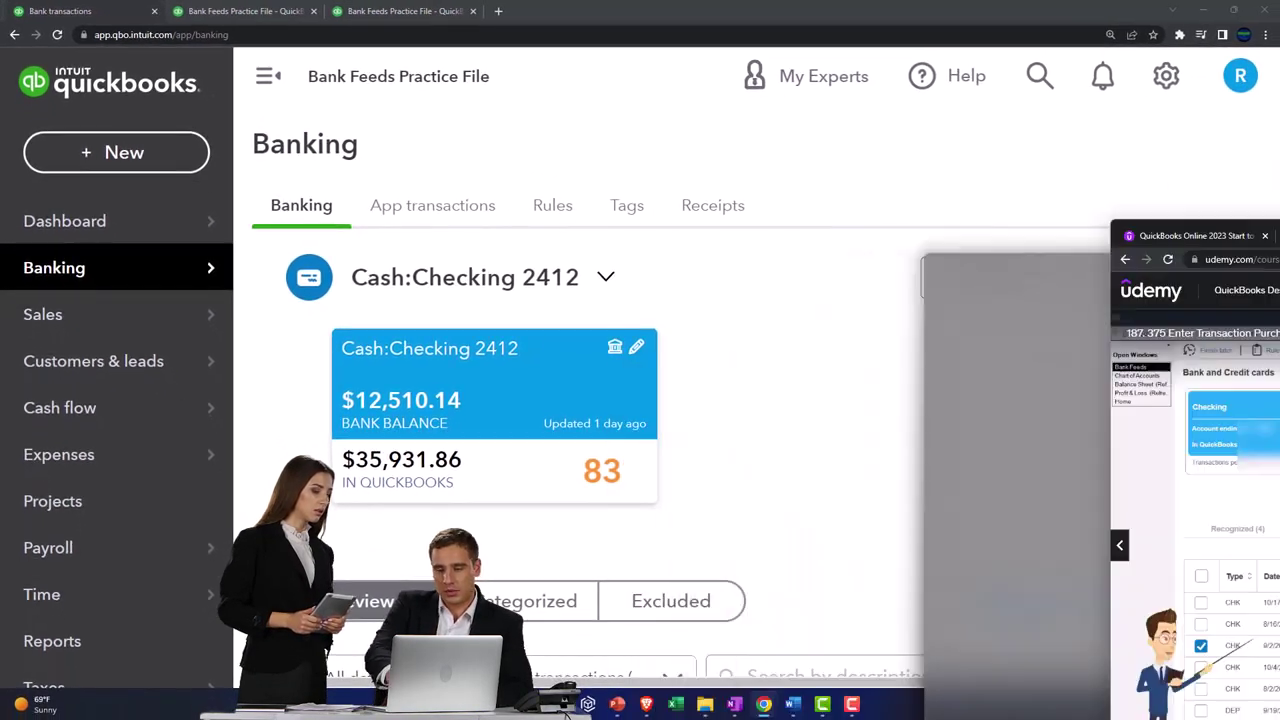
{"action": "mouse_move", "coordinate": [765, 705]}
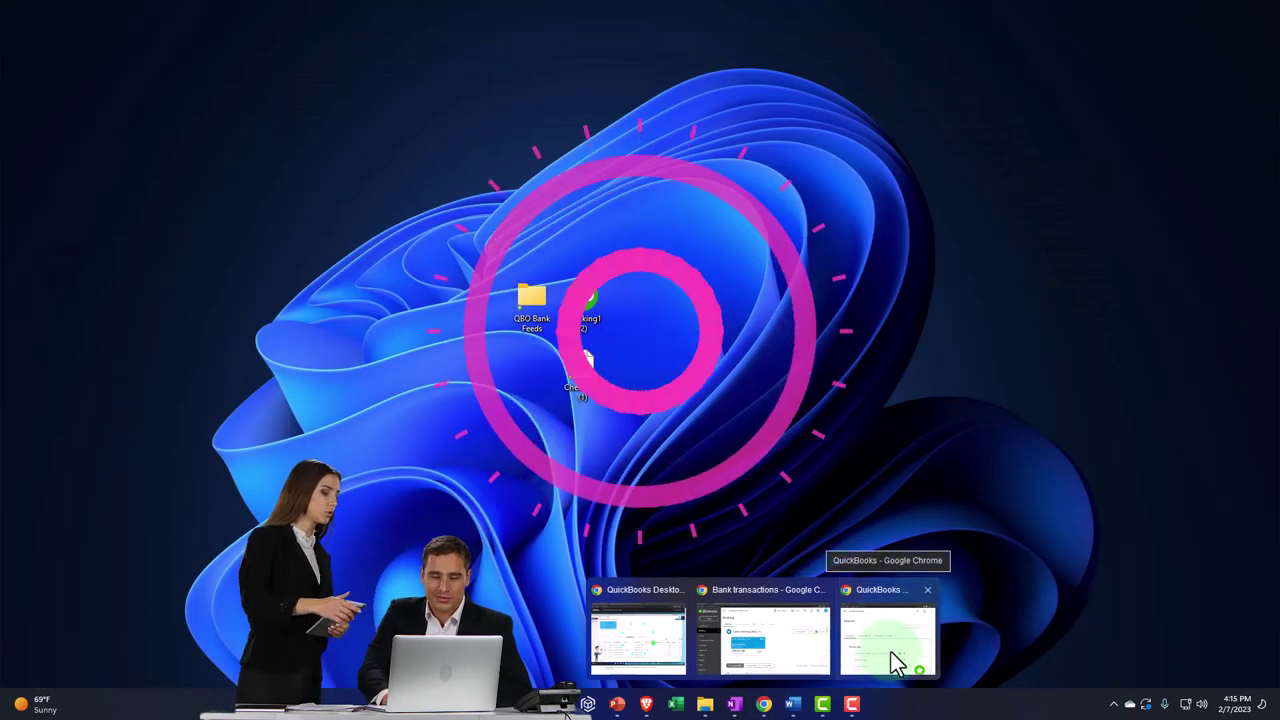
{"action": "left_click", "coordinate": [885, 640]}
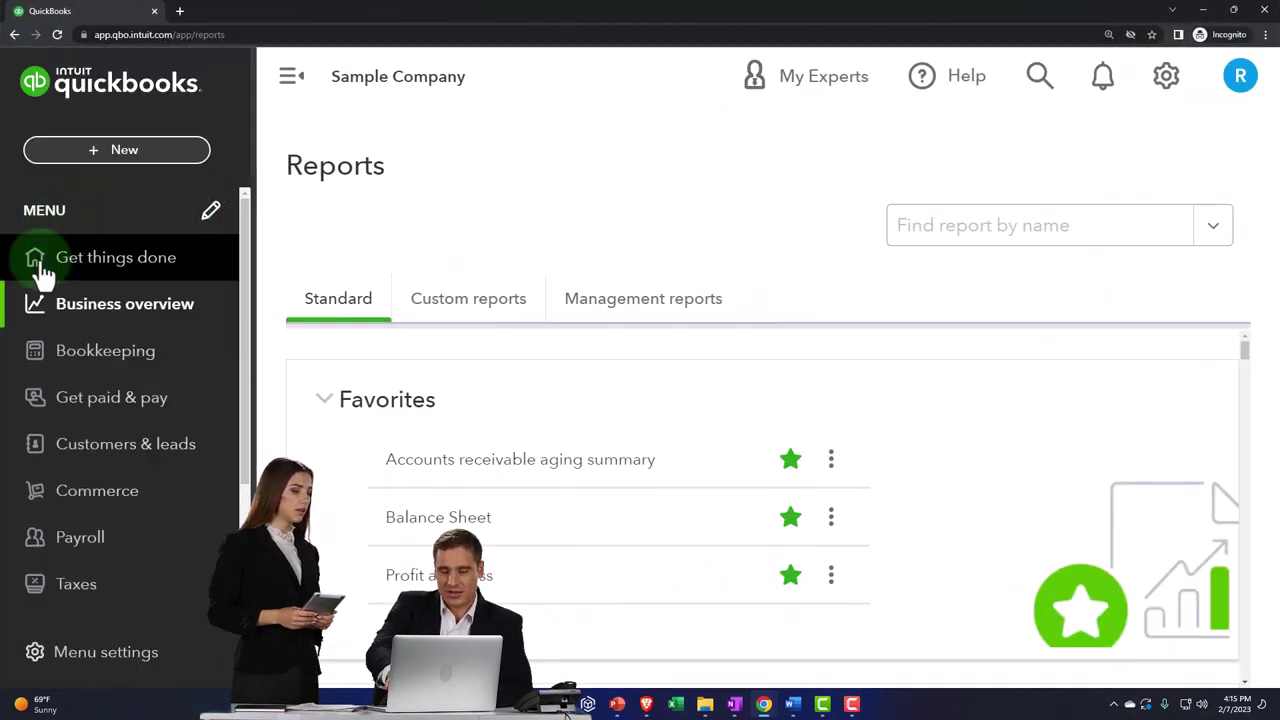
{"action": "left_click", "coordinate": [44, 352]}
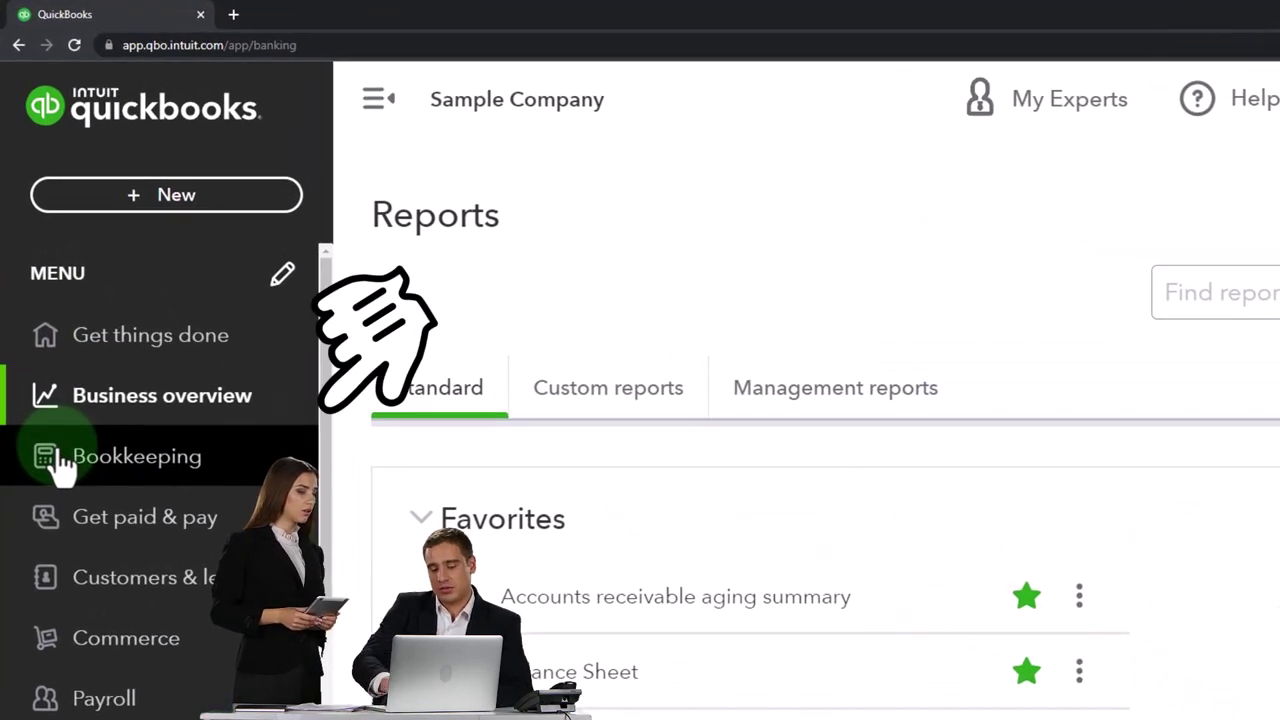
{"action": "left_click", "coordinate": [420, 285]}
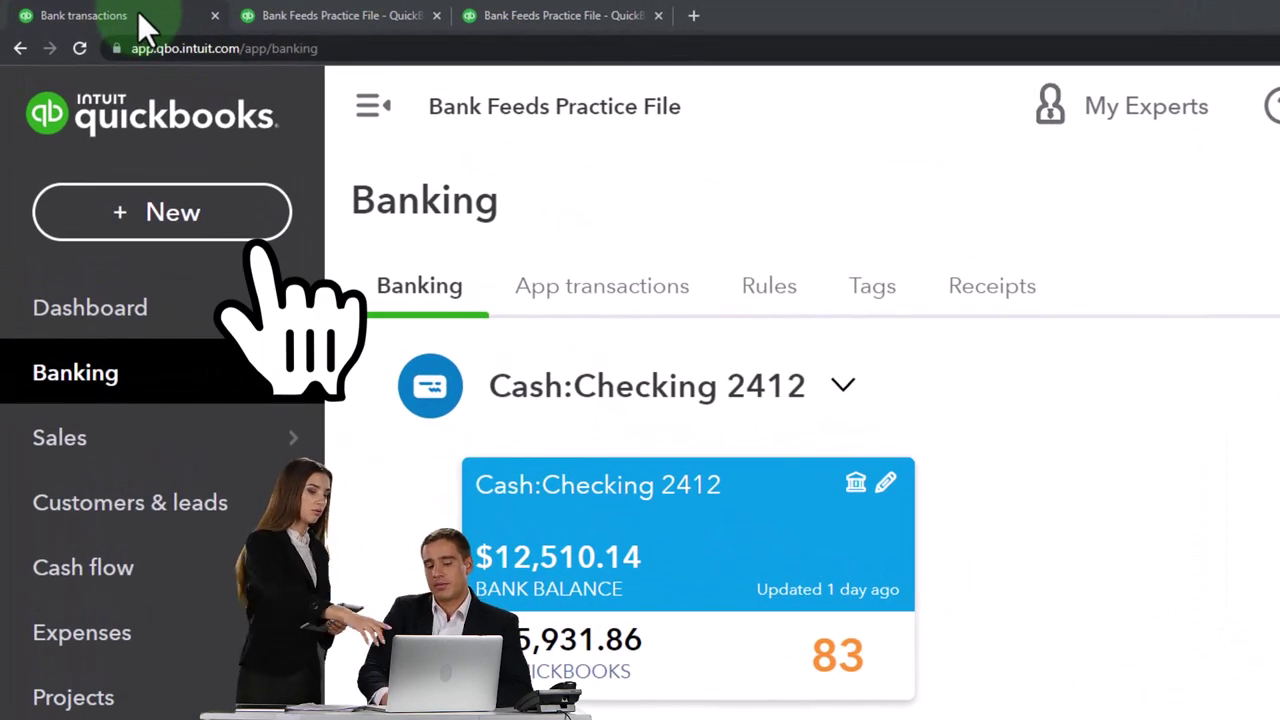
Step: Duplicate the practice file's Bank transactions browser tab and return to the original first tab
{"action": "right_click", "coordinate": [138, 12]}
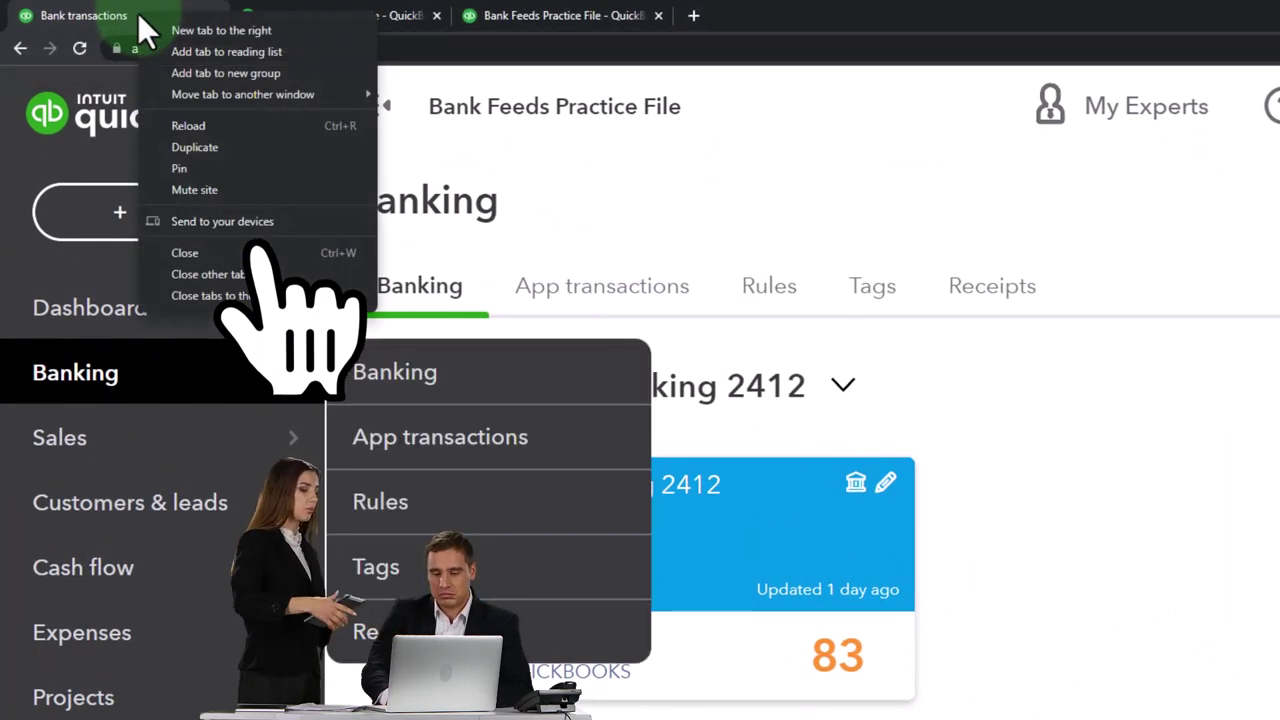
{"action": "left_click", "coordinate": [177, 146]}
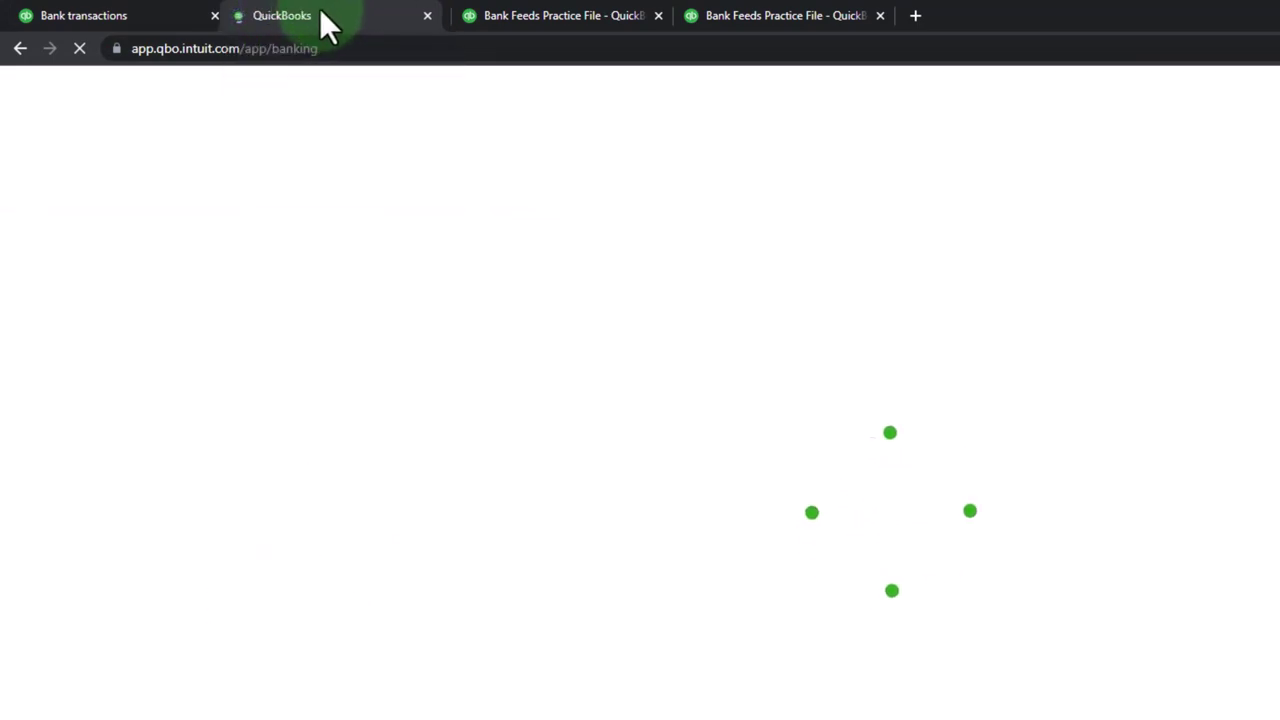
{"action": "left_click_drag", "start_coordinate": [330, 25], "coordinate": [143, 20]}
Step: Open the practice file's Chart of Accounts in the first browser tab and collapse the navigation menu
{"action": "scroll", "coordinate": [101, 522], "scroll_direction": "down", "scroll_amount": 3}
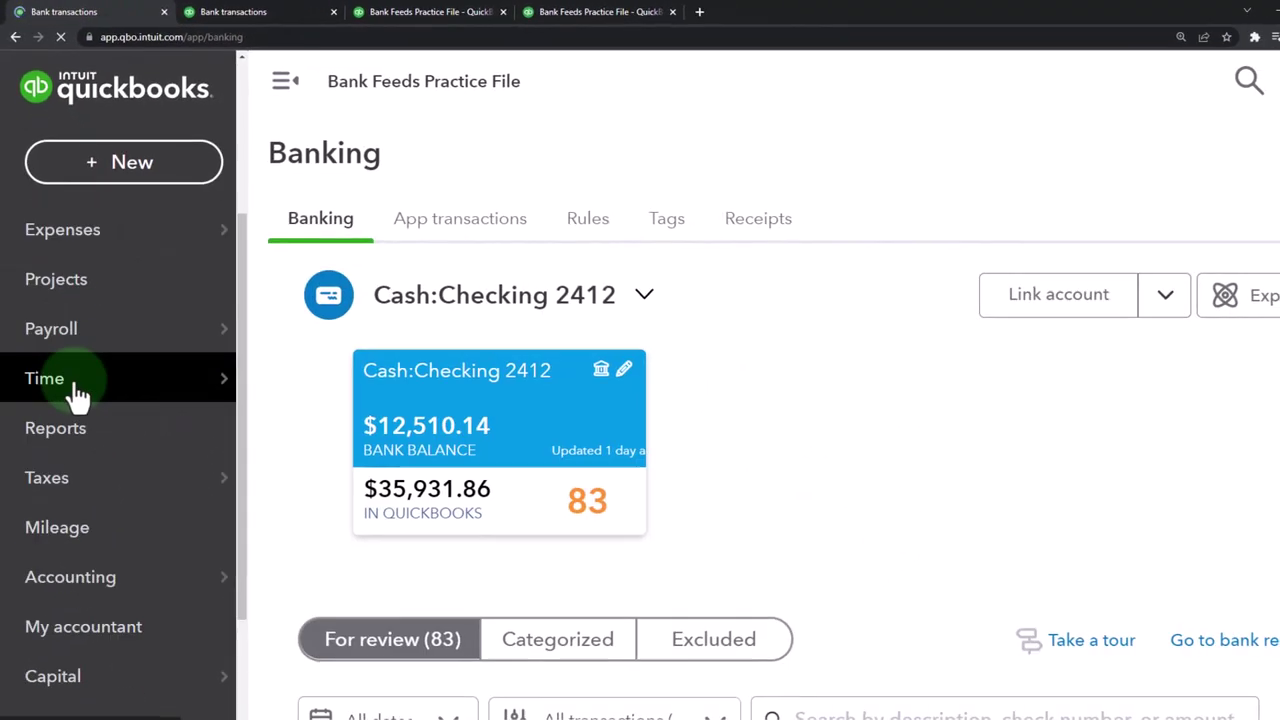
{"action": "scroll", "coordinate": [80, 410], "scroll_direction": "down", "scroll_amount": 3}
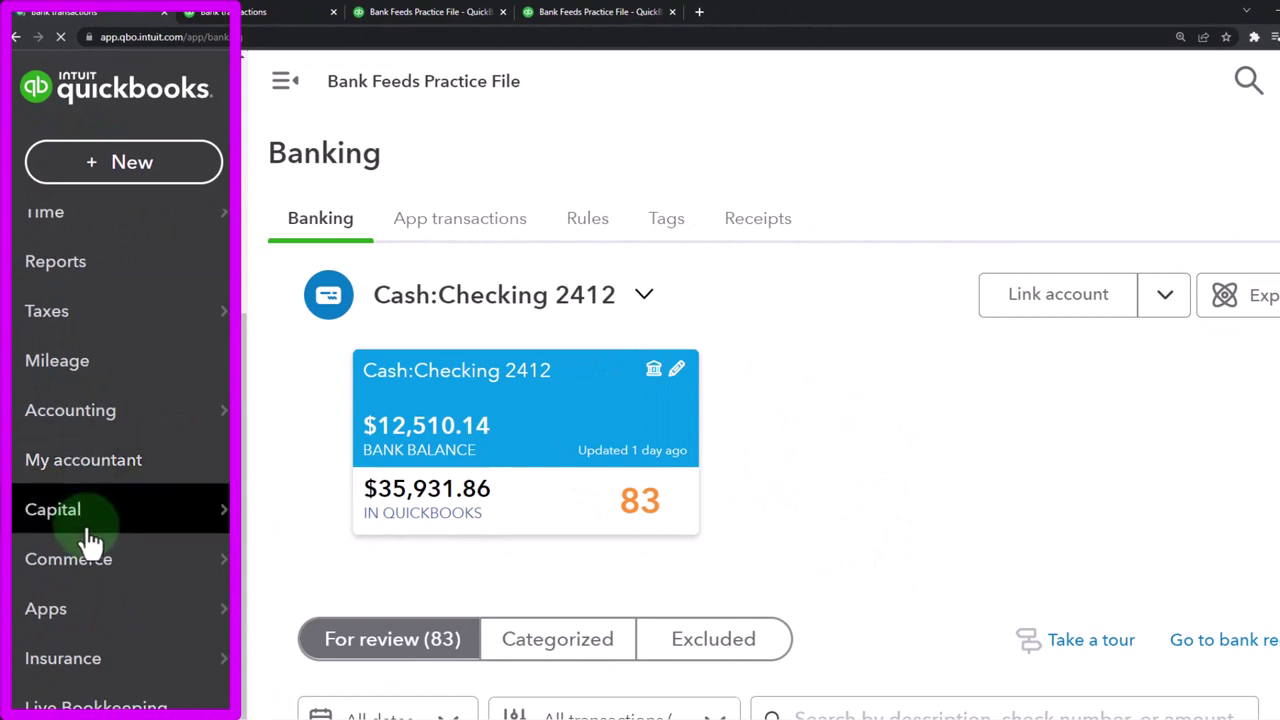
{"action": "mouse_move", "coordinate": [88, 530]}
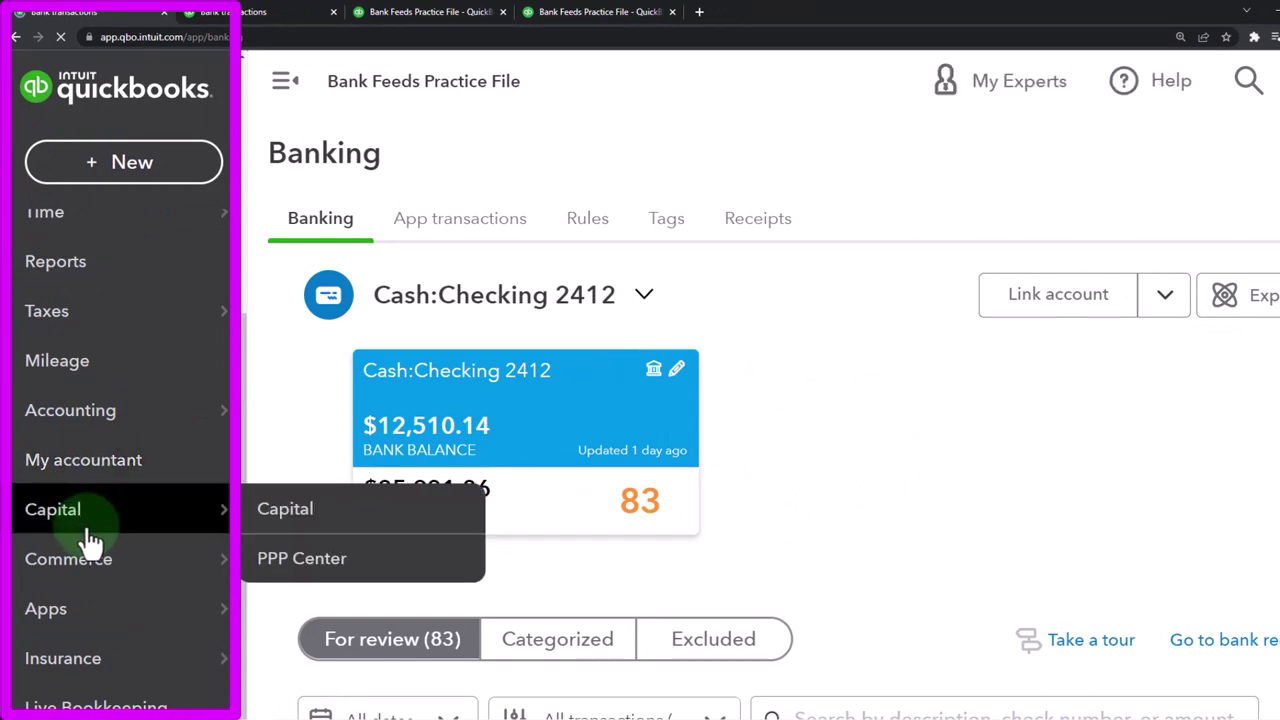
{"action": "left_click", "coordinate": [76, 428]}
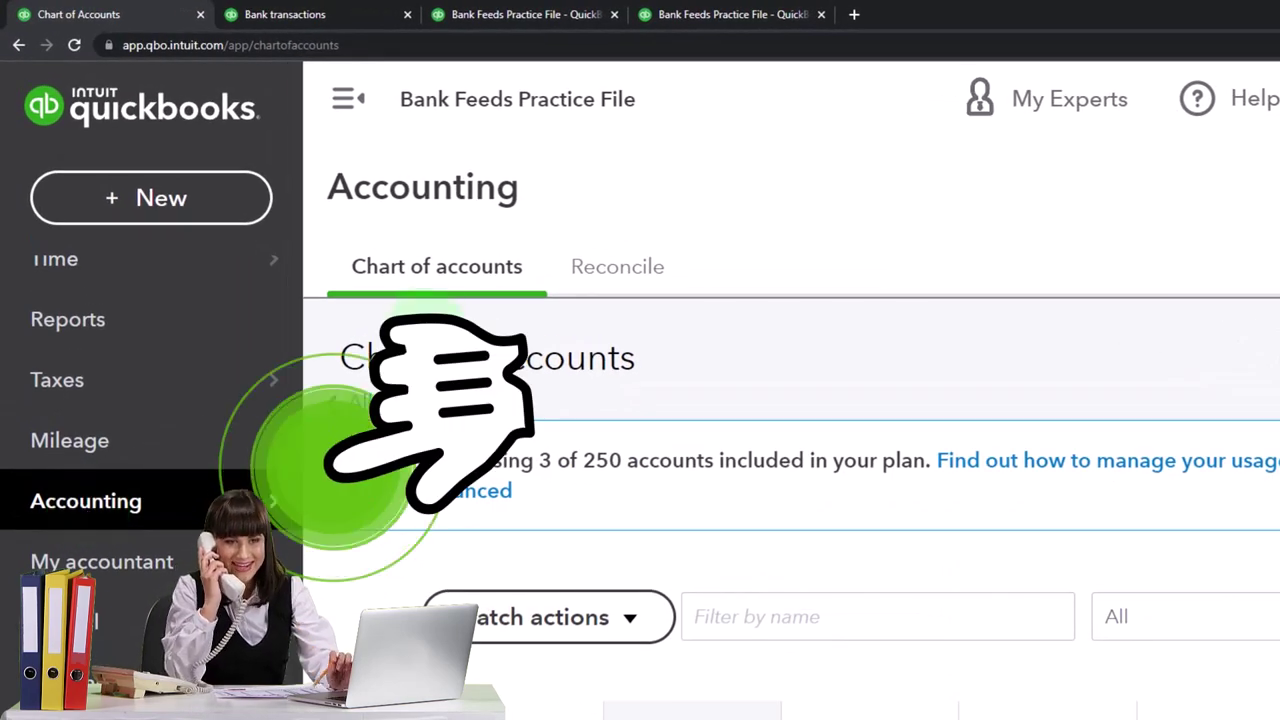
{"action": "left_click", "coordinate": [345, 97]}
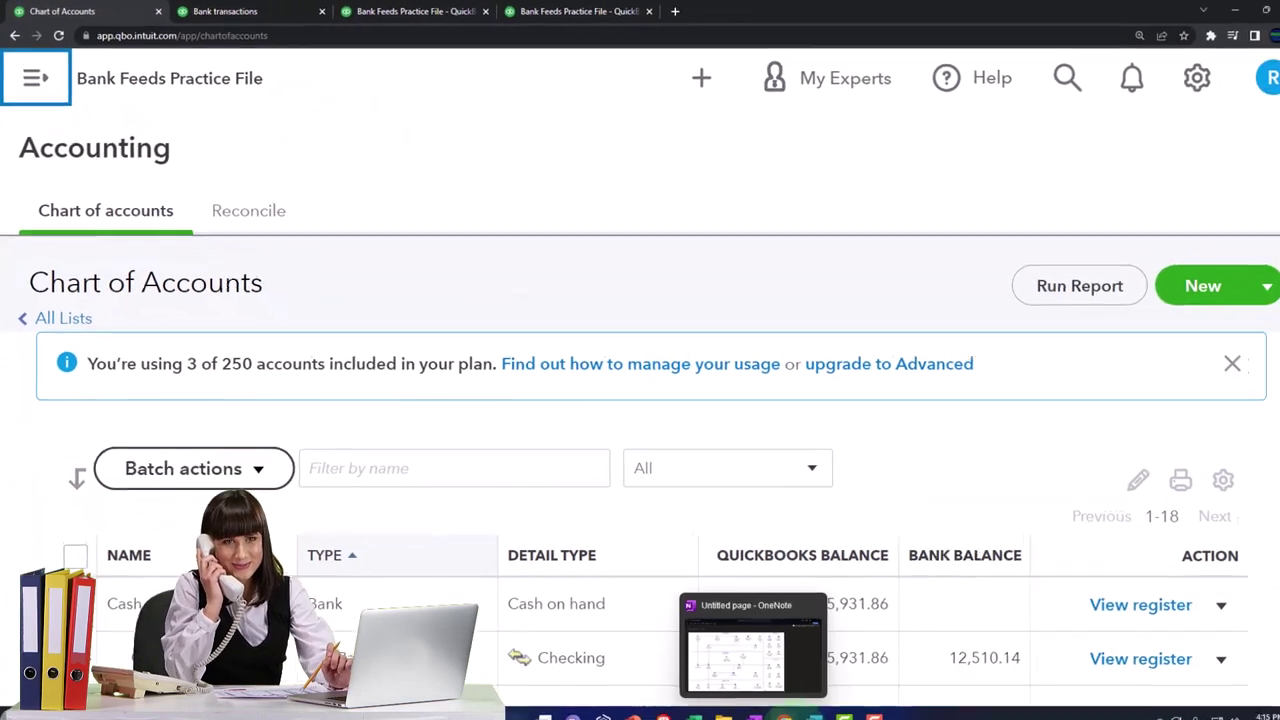
Step: View the Chart of Accounts under Bookkeeping in the Sample Company window, and return to the practice file
{"action": "mouse_move", "coordinate": [763, 669]}
{"action": "left_click", "coordinate": [875, 629]}
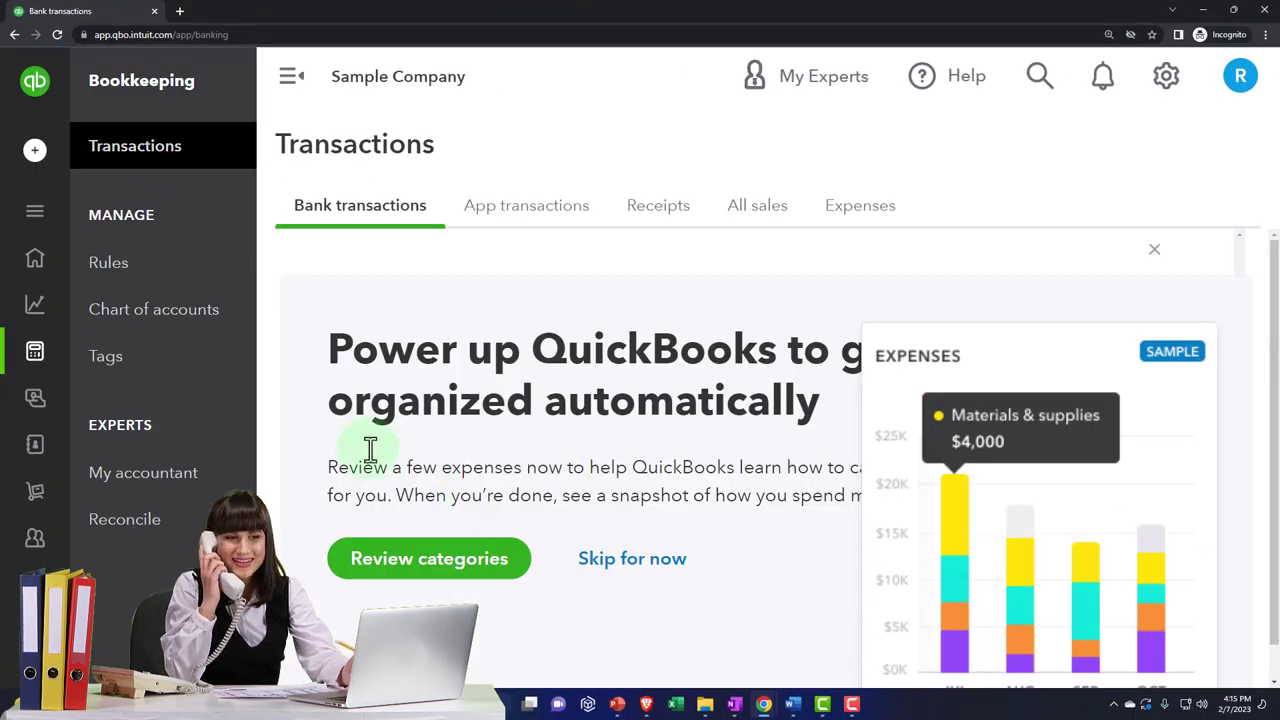
{"action": "mouse_move", "coordinate": [63, 210]}
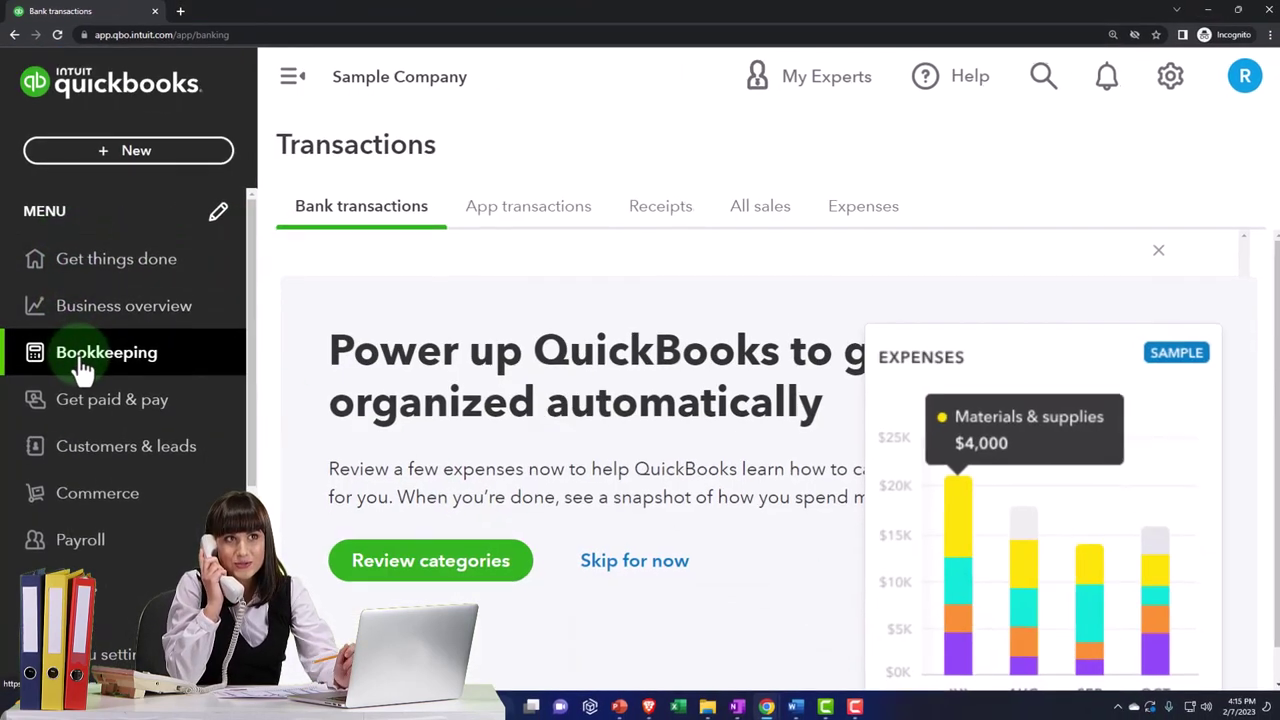
{"action": "left_click", "coordinate": [62, 352]}
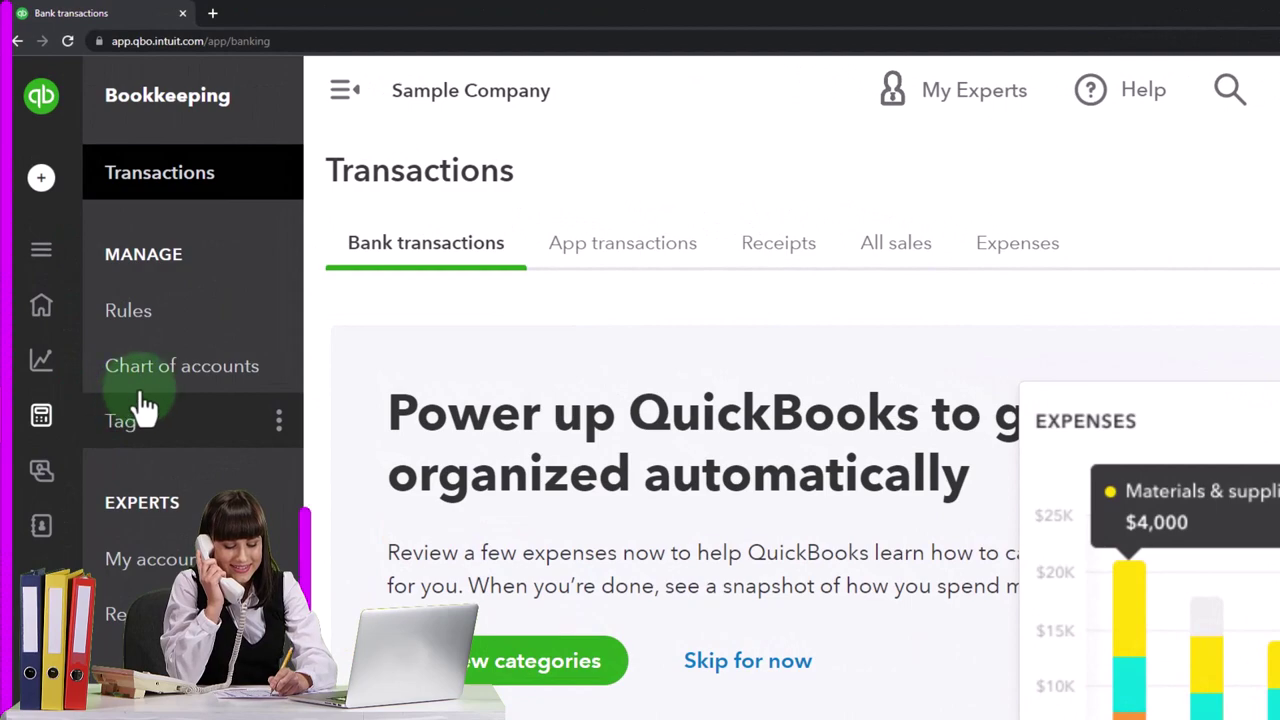
{"action": "left_click", "coordinate": [157, 380]}
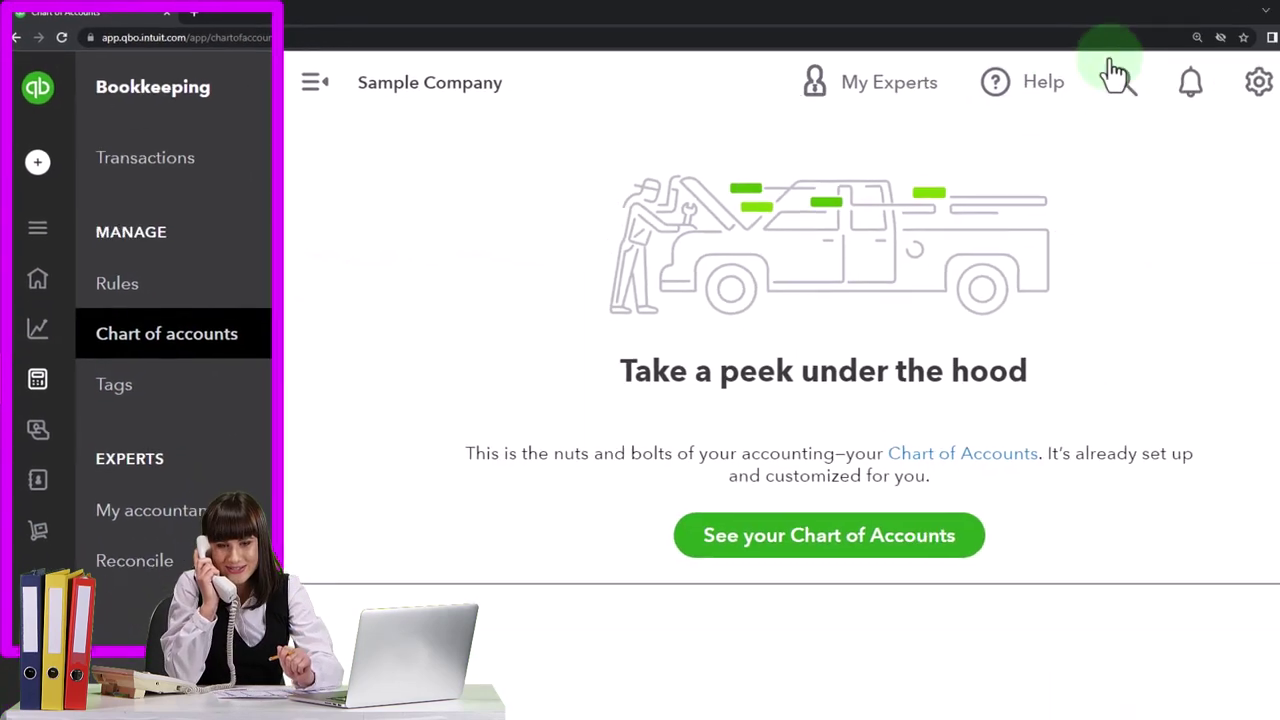
{"action": "left_click", "coordinate": [895, 540]}
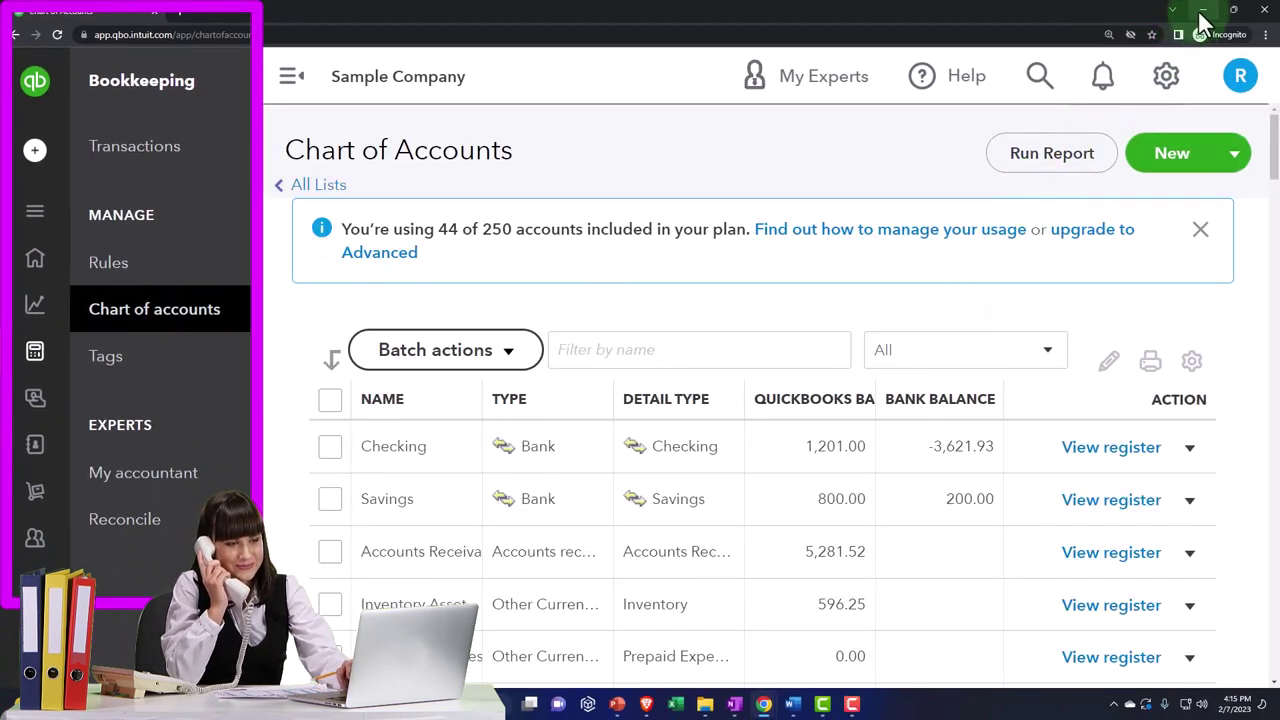
{"action": "left_click", "coordinate": [1203, 12]}
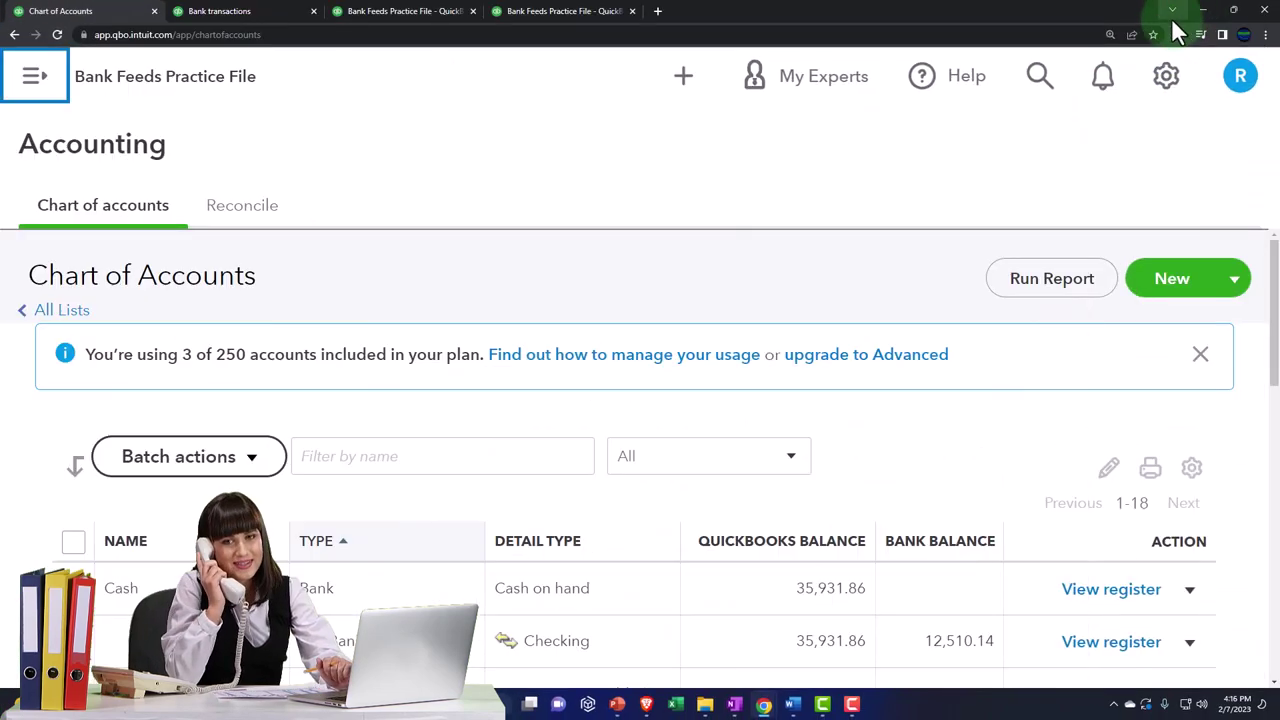
Step: Examine the practice file's Chart of Accounts from the bank accounts through the expense accounts
{"action": "scroll", "coordinate": [564, 433], "scroll_direction": "down", "scroll_amount": 4}
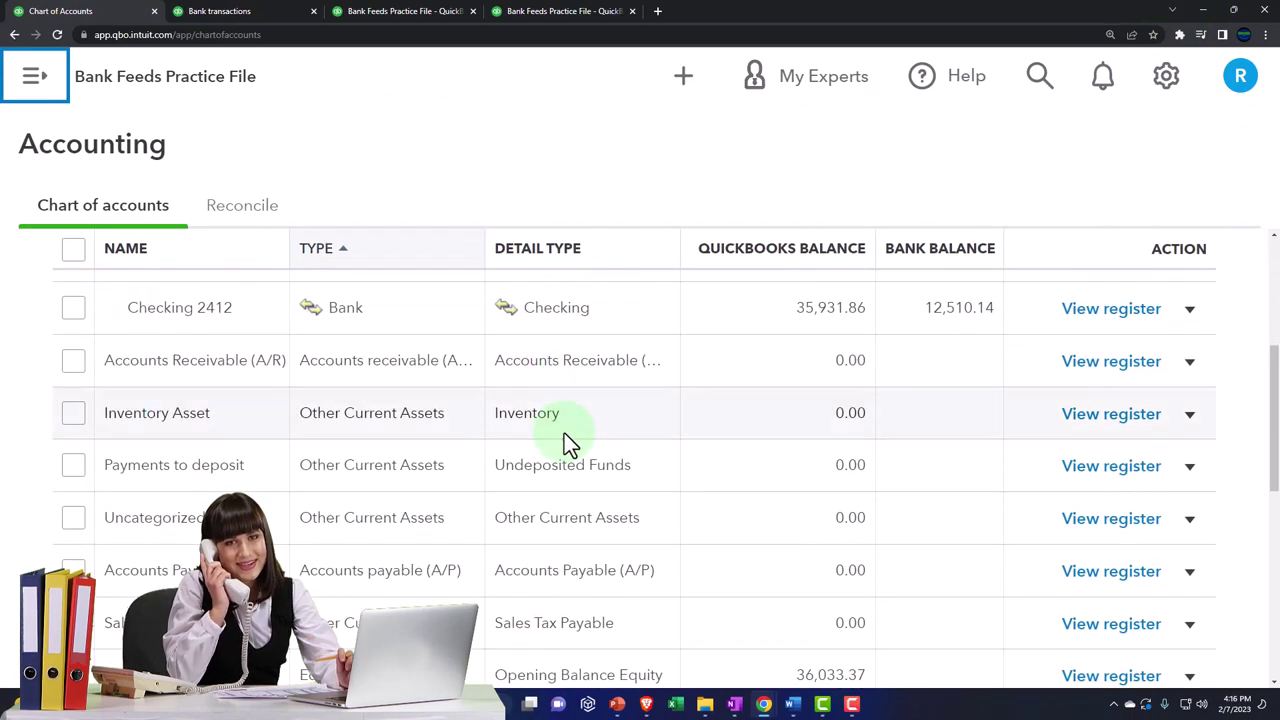
{"action": "scroll", "coordinate": [564, 434], "scroll_direction": "down", "scroll_amount": 3}
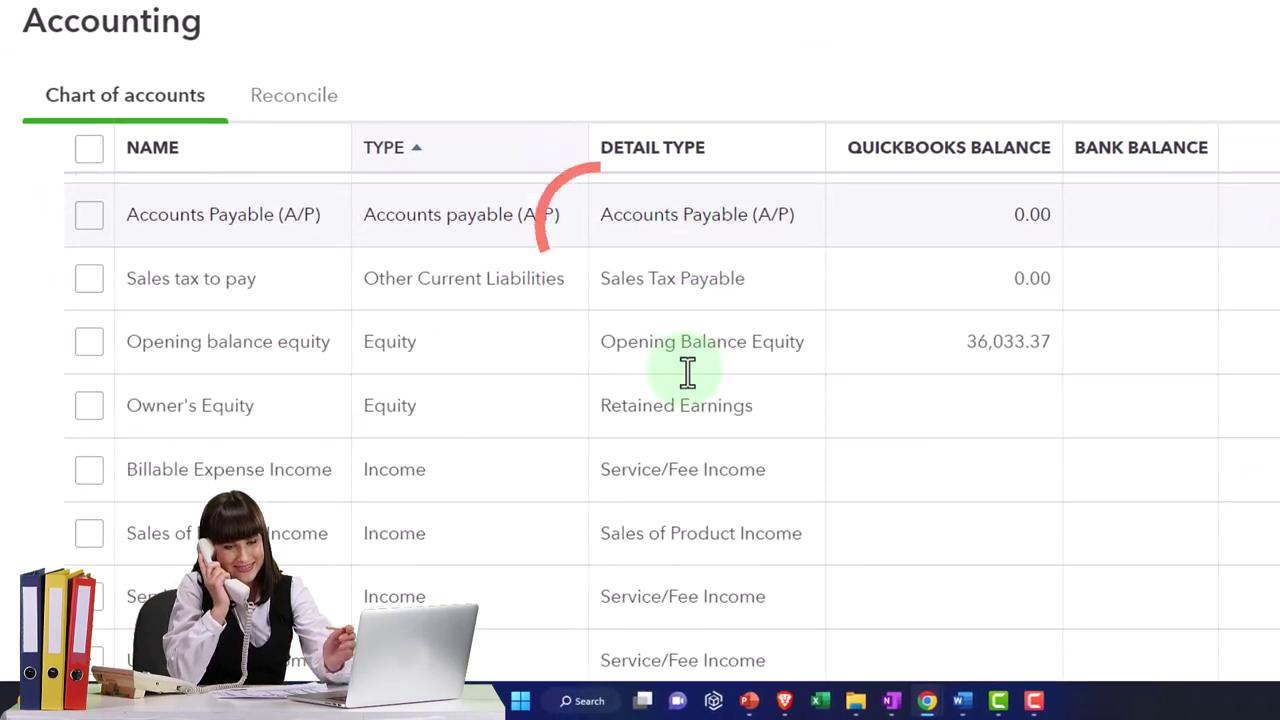
{"action": "scroll", "coordinate": [688, 372], "scroll_direction": "down", "scroll_amount": 3}
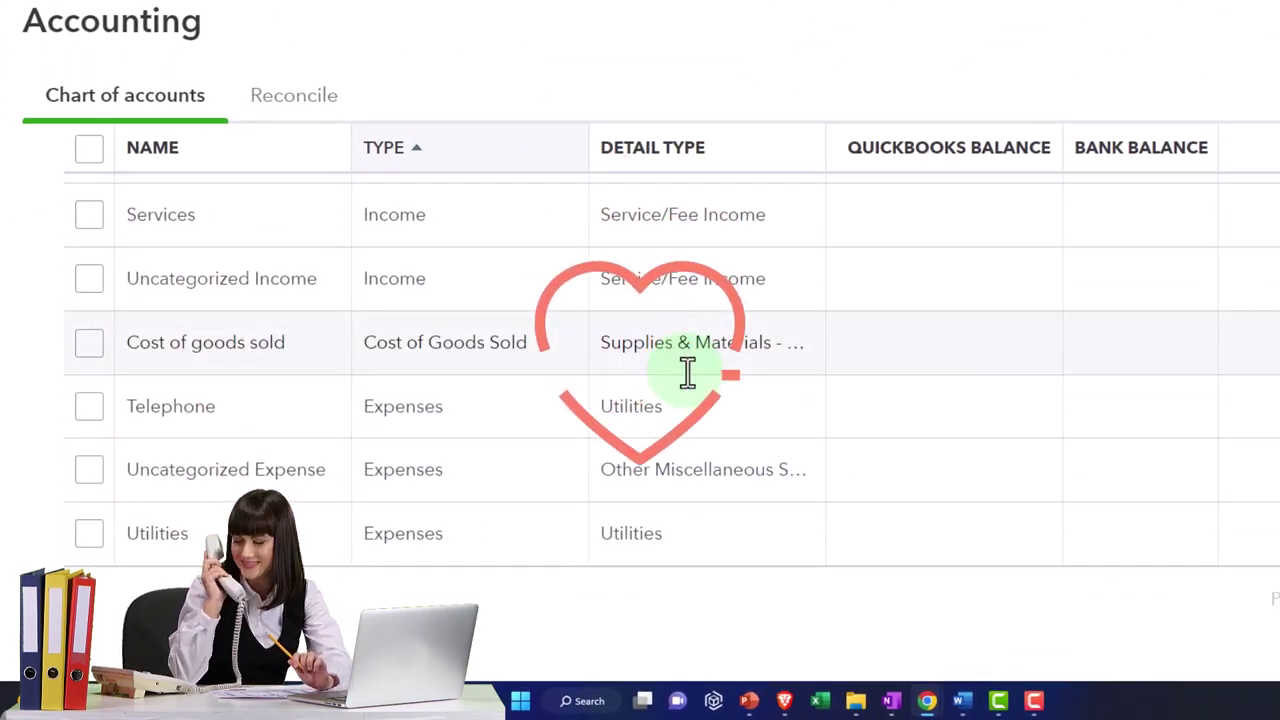
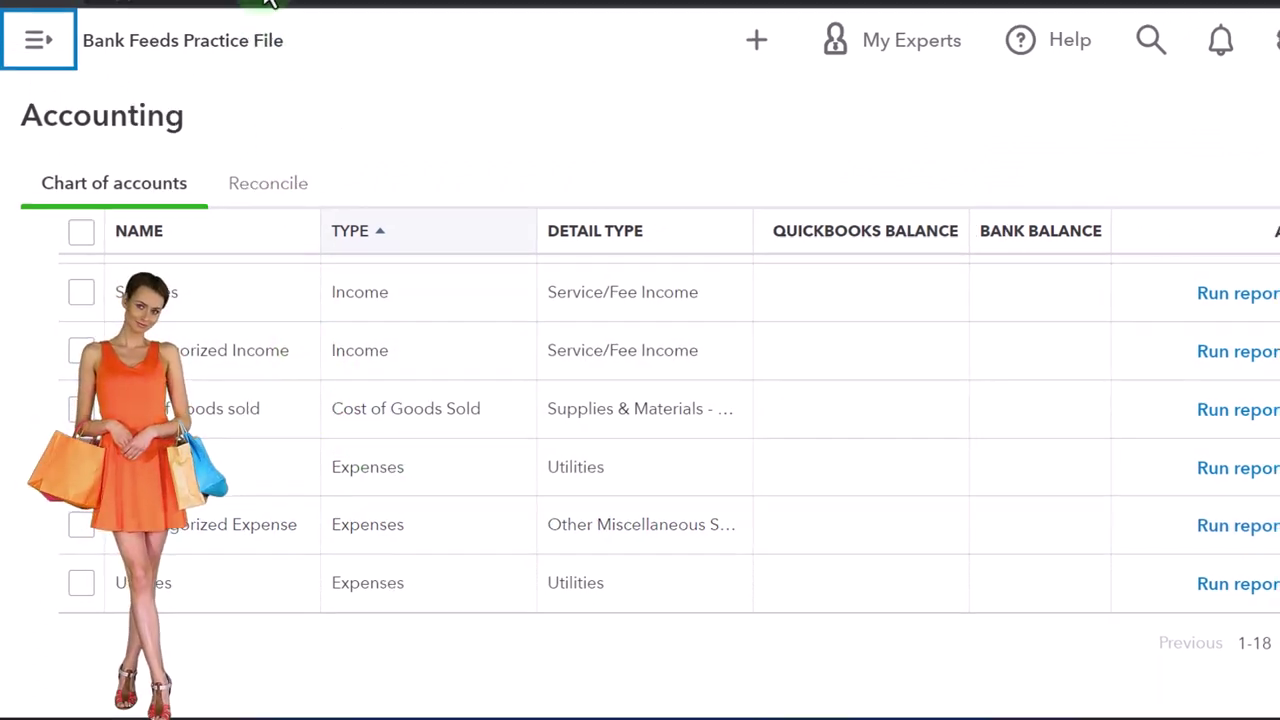
Step: Collapse the navigation menu in the Bank transactions tab and show the For review transactions sorted by bank detail
{"action": "left_click", "coordinate": [230, 12]}
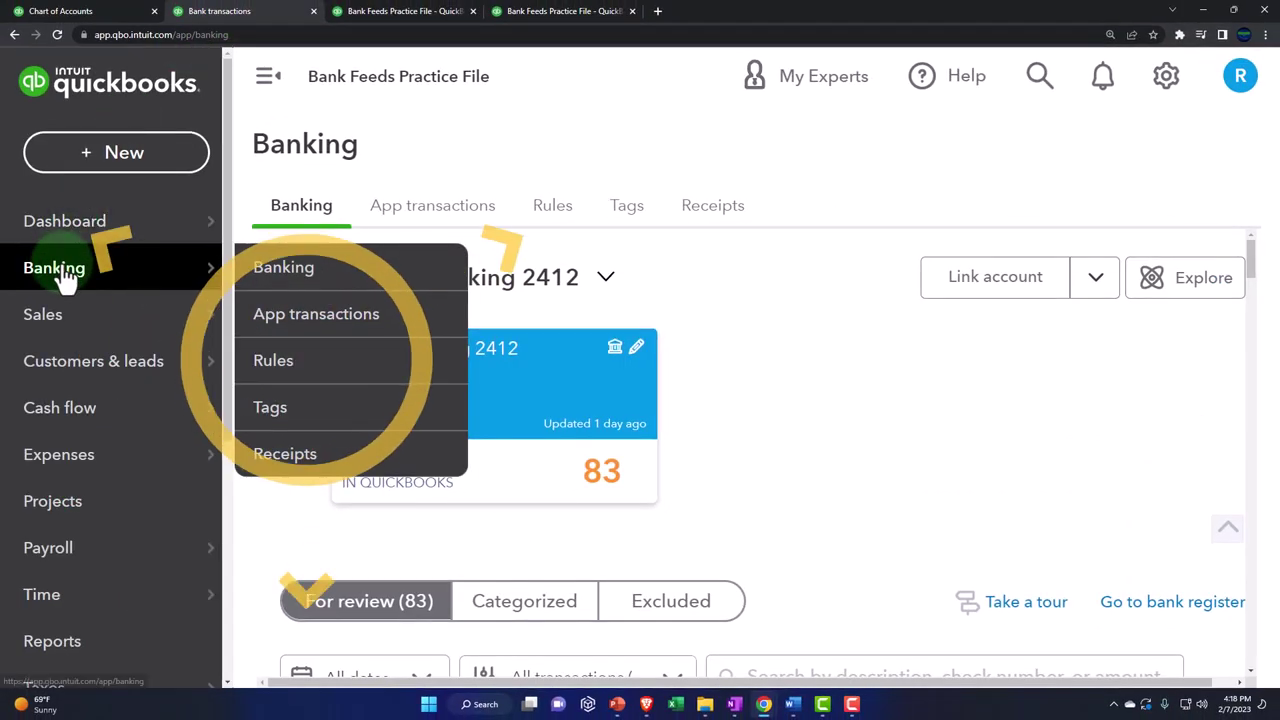
{"action": "left_click", "coordinate": [268, 86]}
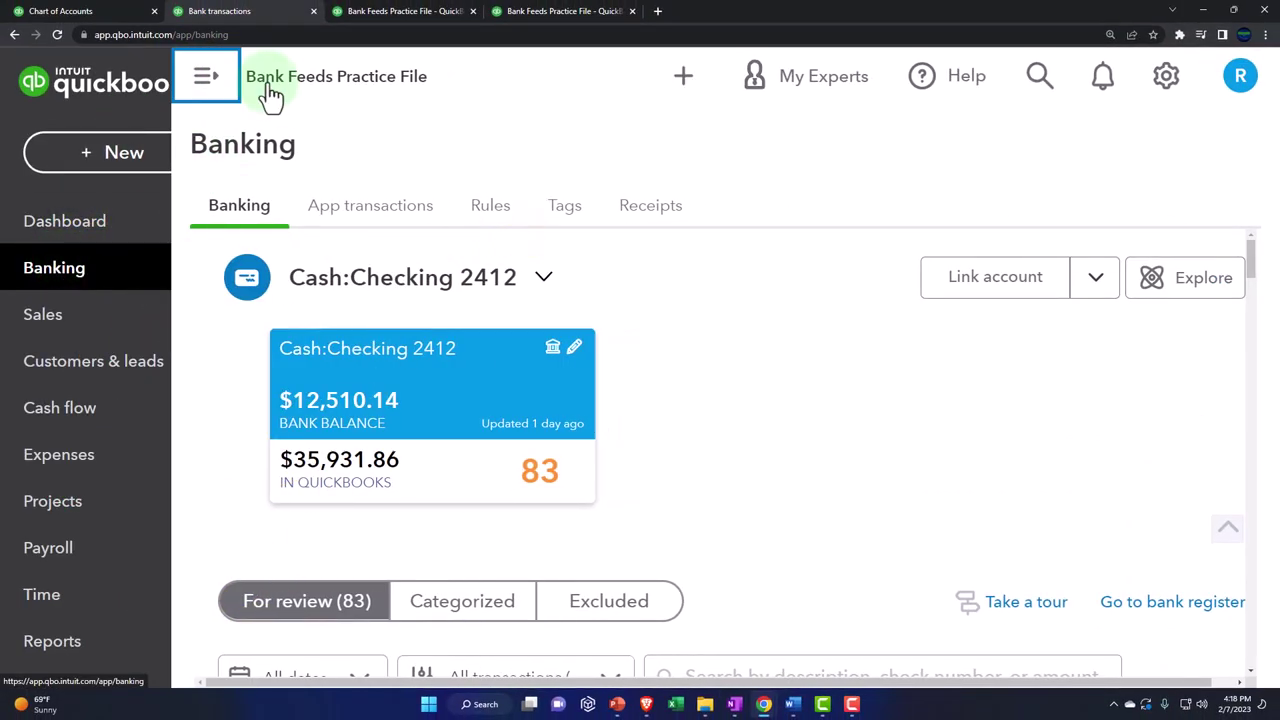
{"action": "scroll", "coordinate": [475, 383], "scroll_direction": "down", "scroll_amount": 3}
{"action": "scroll", "coordinate": [479, 392], "scroll_direction": "down", "scroll_amount": 3}
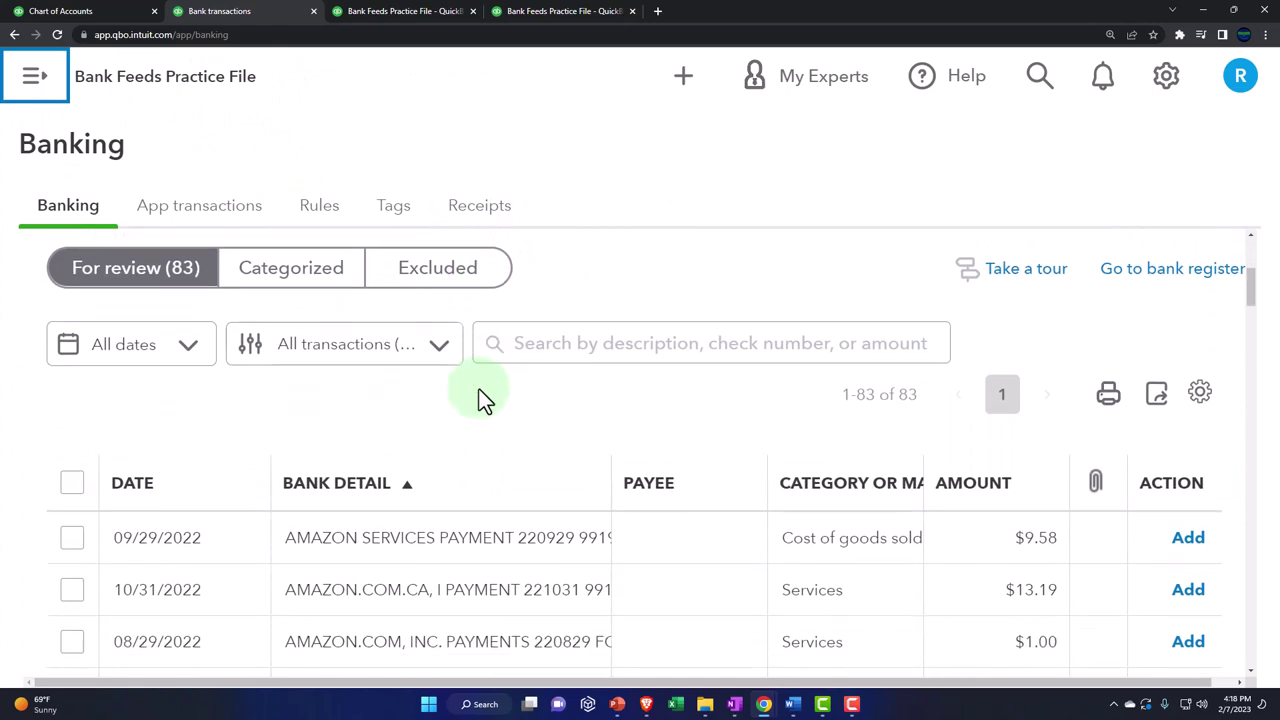
{"action": "left_click", "coordinate": [408, 360]}
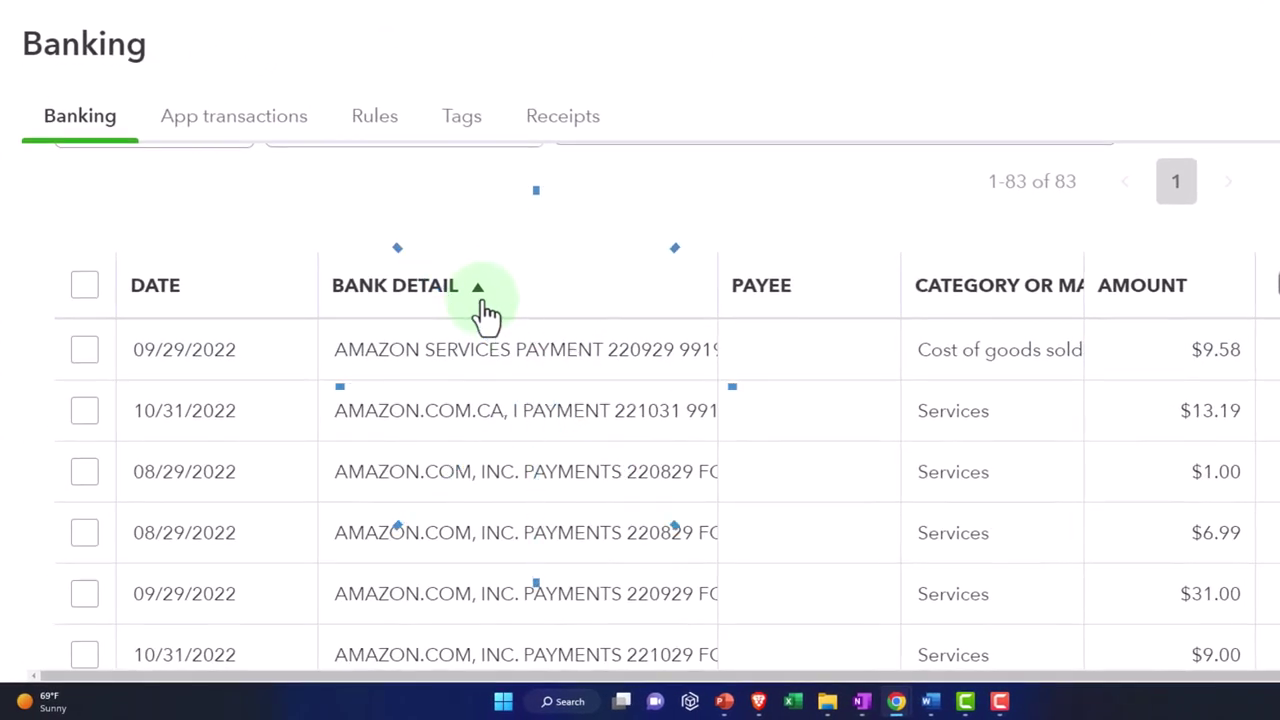
Step: Select and expand the 09/02/2022 SARESREGIS transaction in the For review list and examine its categorization fields
{"action": "scroll", "coordinate": [485, 315], "scroll_direction": "down", "scroll_amount": 5}
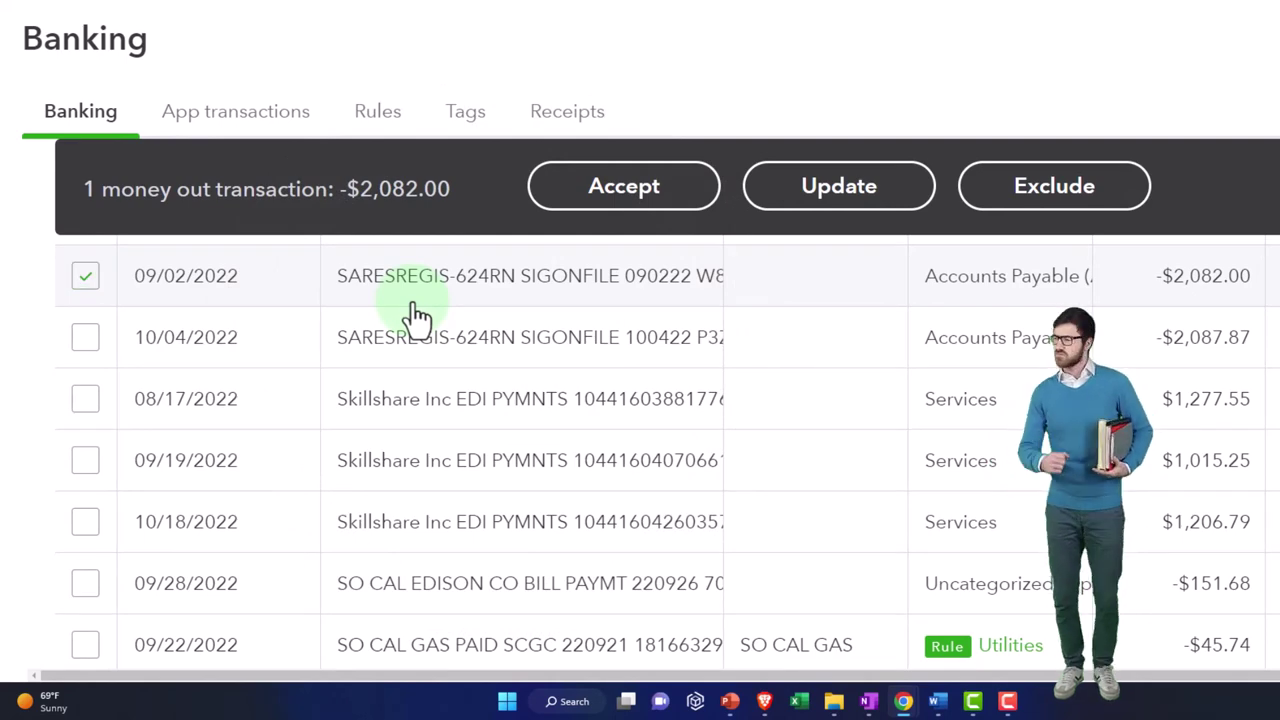
{"action": "left_click", "coordinate": [415, 300]}
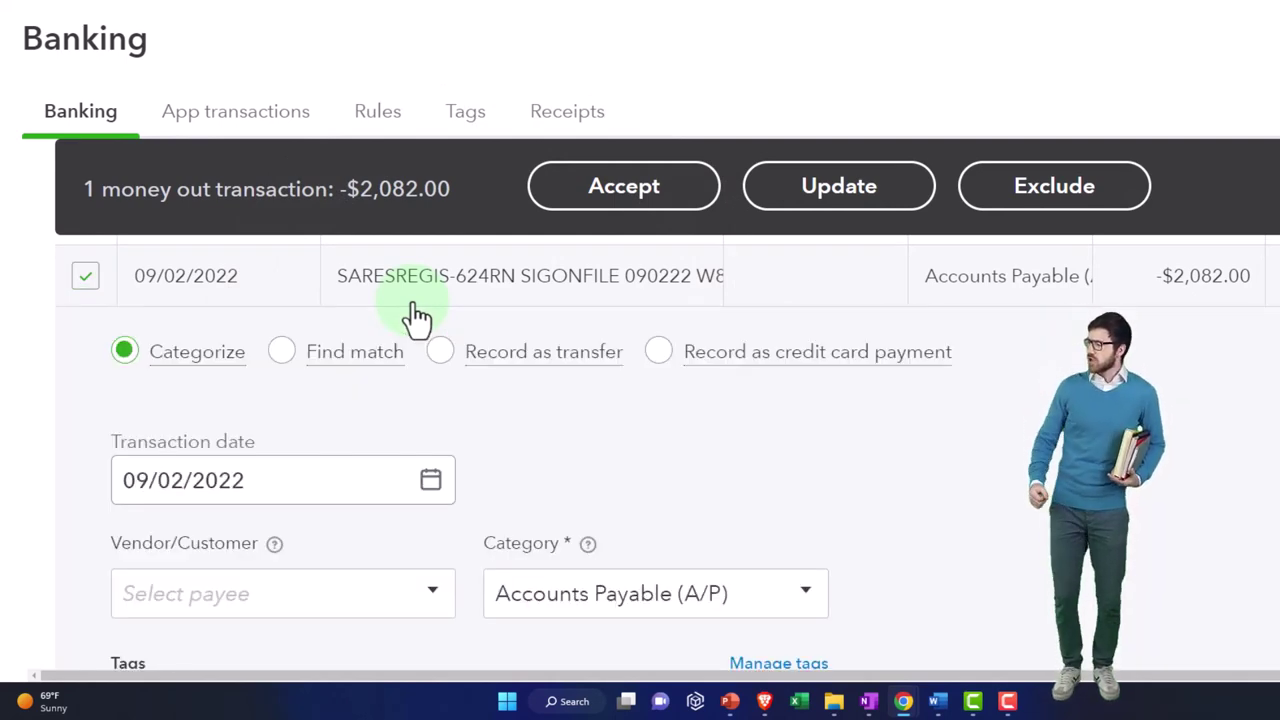
{"action": "scroll", "coordinate": [419, 314], "scroll_direction": "down", "scroll_amount": 1}
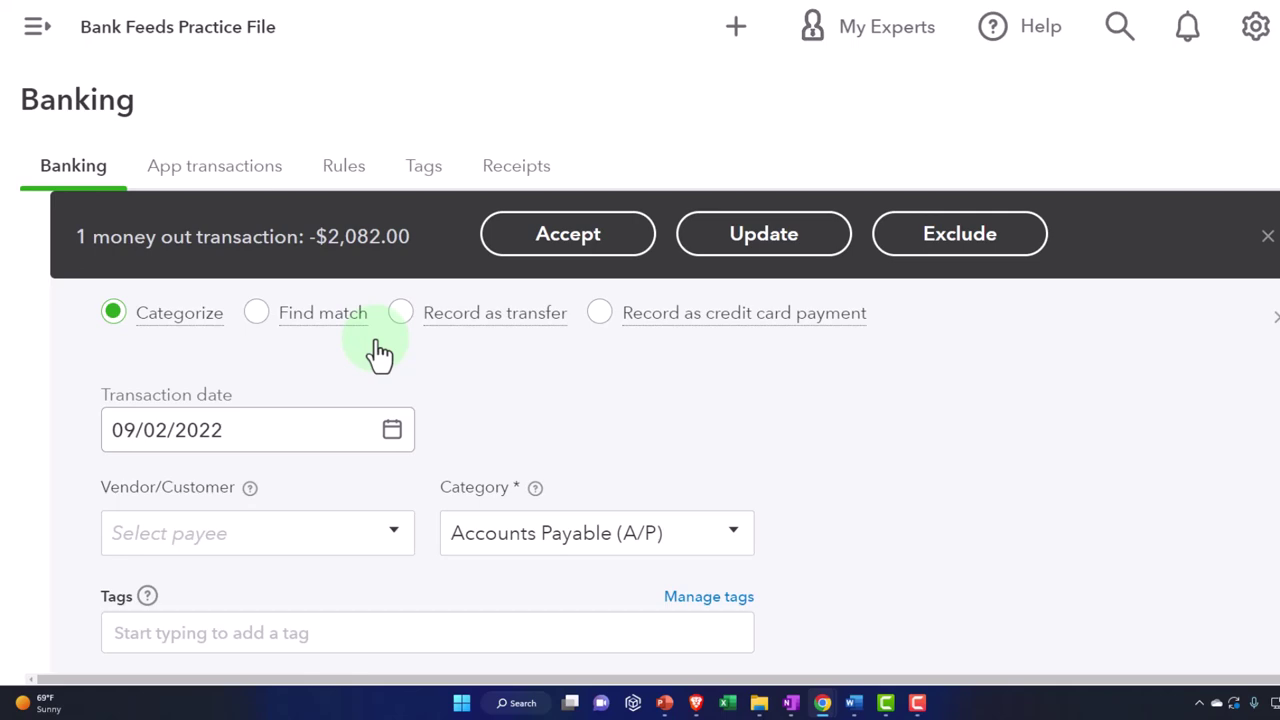
{"action": "scroll", "coordinate": [380, 352], "scroll_direction": "down", "scroll_amount": 1}
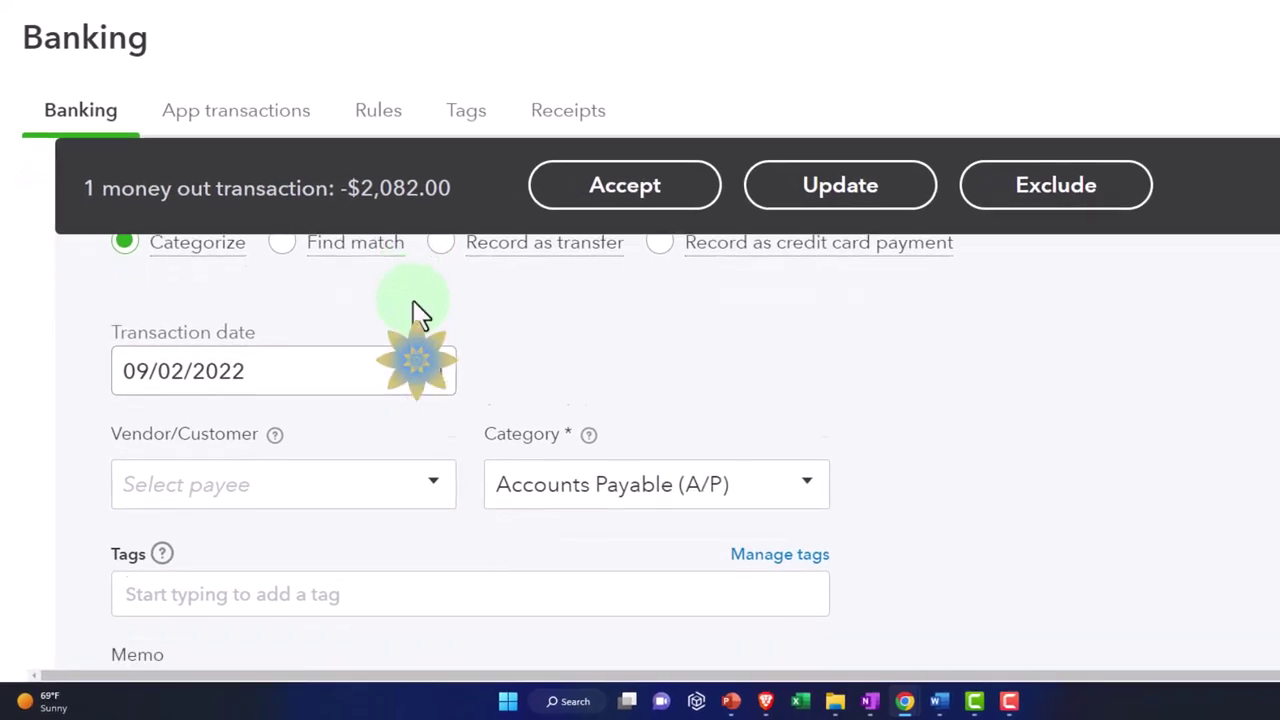
Step: Add SARESREGIS as a new vendor and assign it as the payee of the 09/02/2022 transaction
{"action": "scroll", "coordinate": [420, 312], "scroll_direction": "down", "scroll_amount": 3}
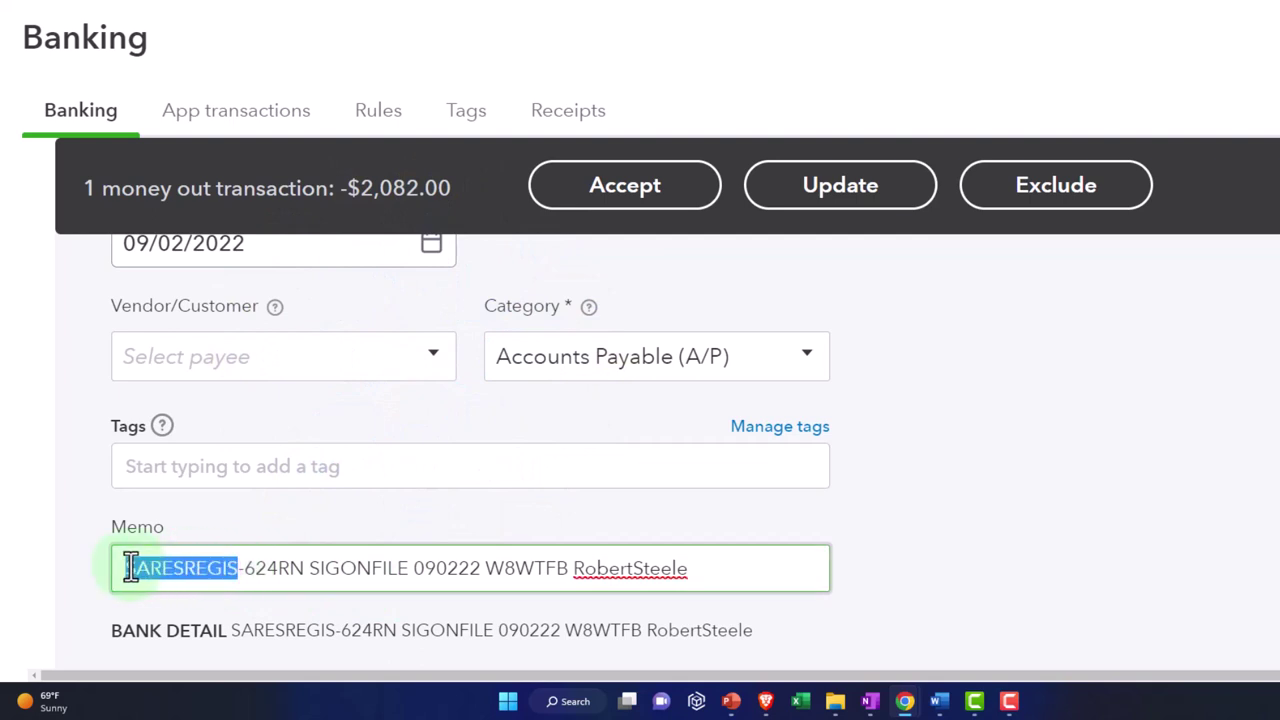
{"action": "left_click", "coordinate": [171, 356]}
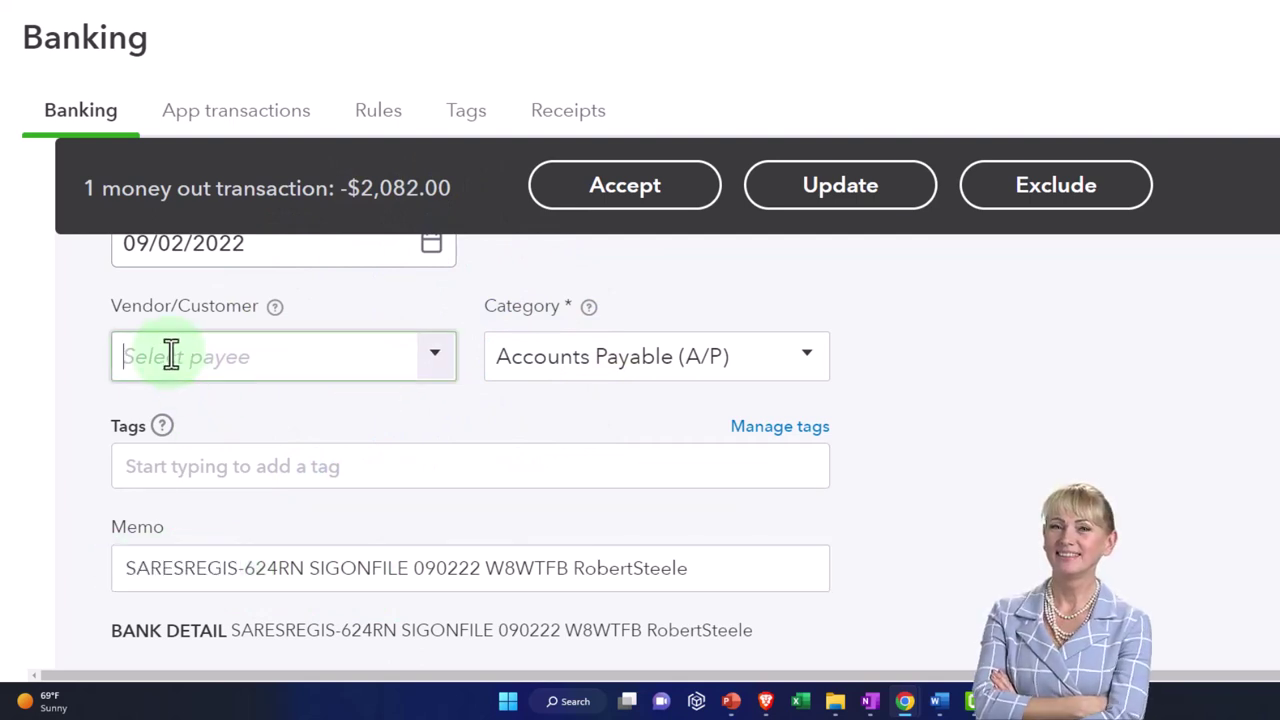
{"action": "type", "text": "SARESREGIS"}
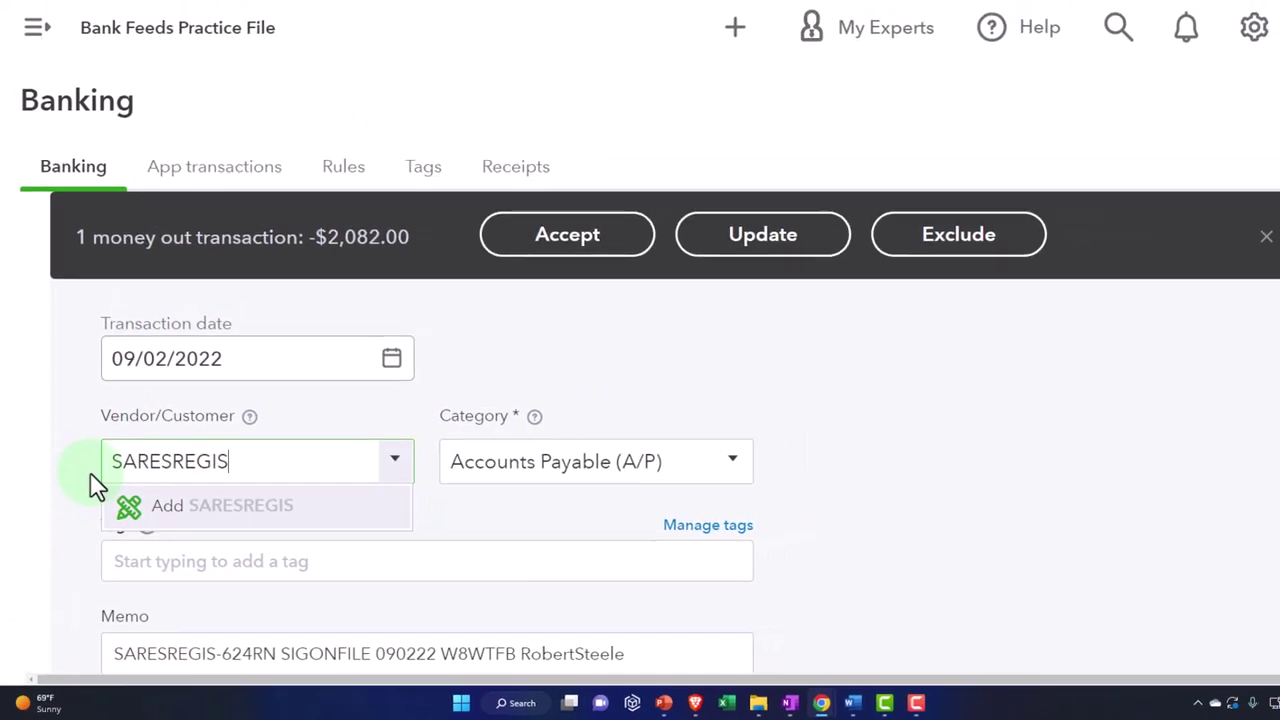
{"action": "left_click", "coordinate": [97, 487]}
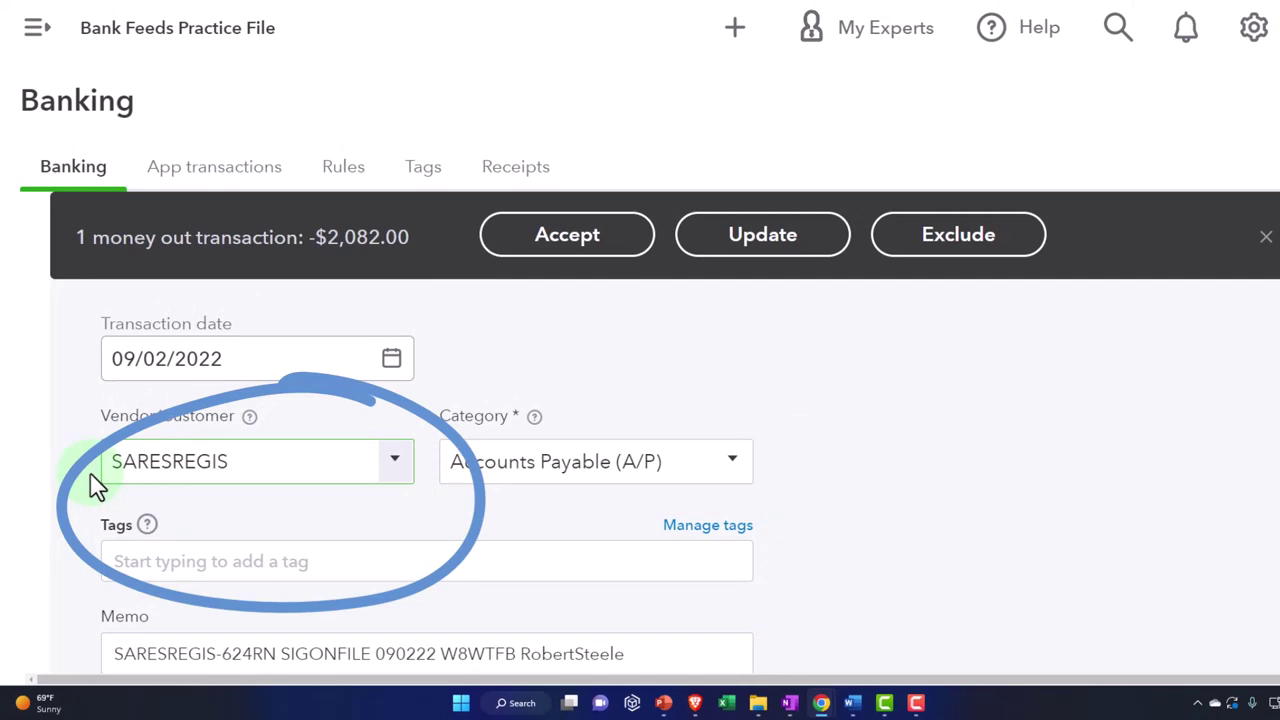
{"action": "left_click", "coordinate": [349, 457]}
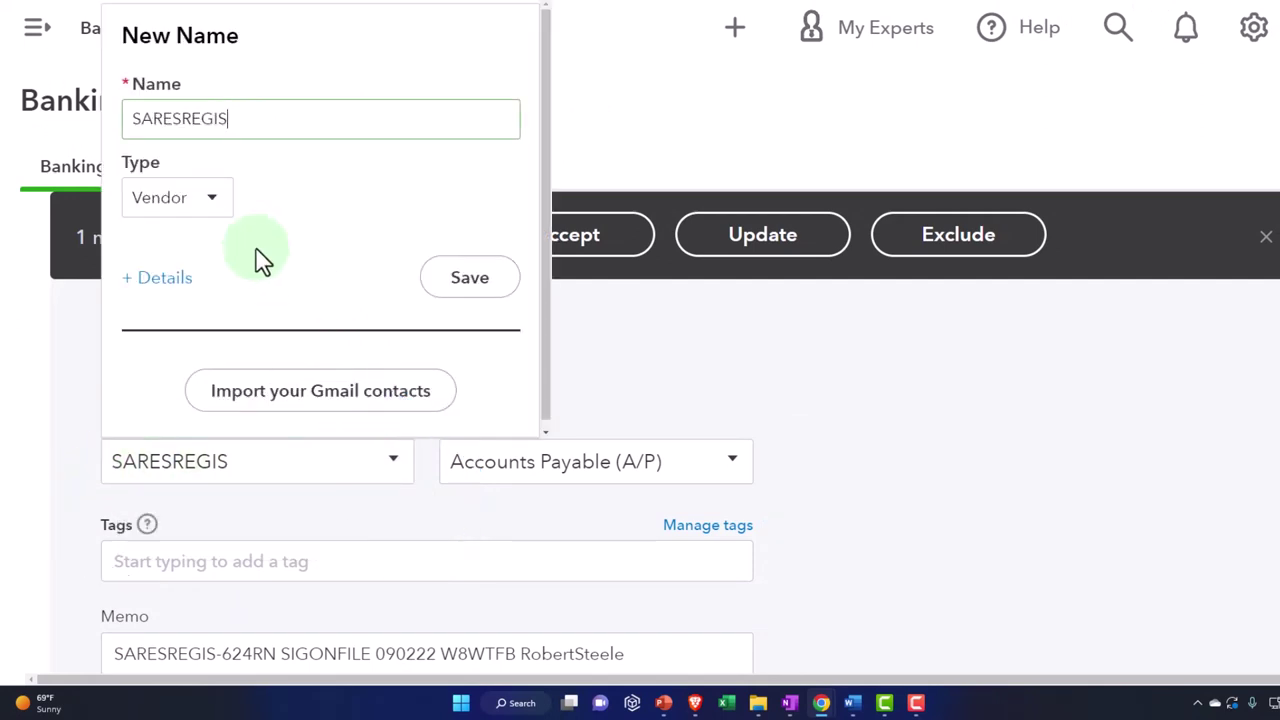
{"action": "left_click", "coordinate": [470, 280]}
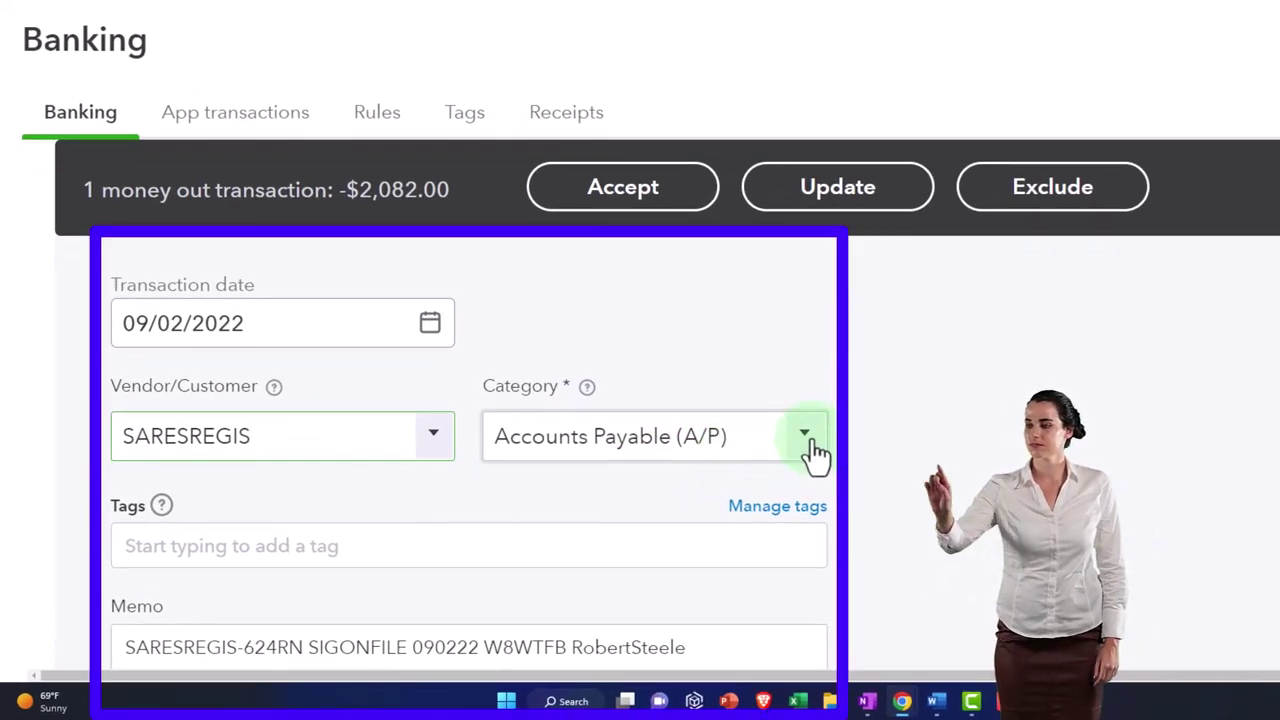
Step: Start a new category account for the transaction with account type Fixed Assets and detail type Fixed Asset Furniture
{"action": "left_click", "coordinate": [812, 444]}
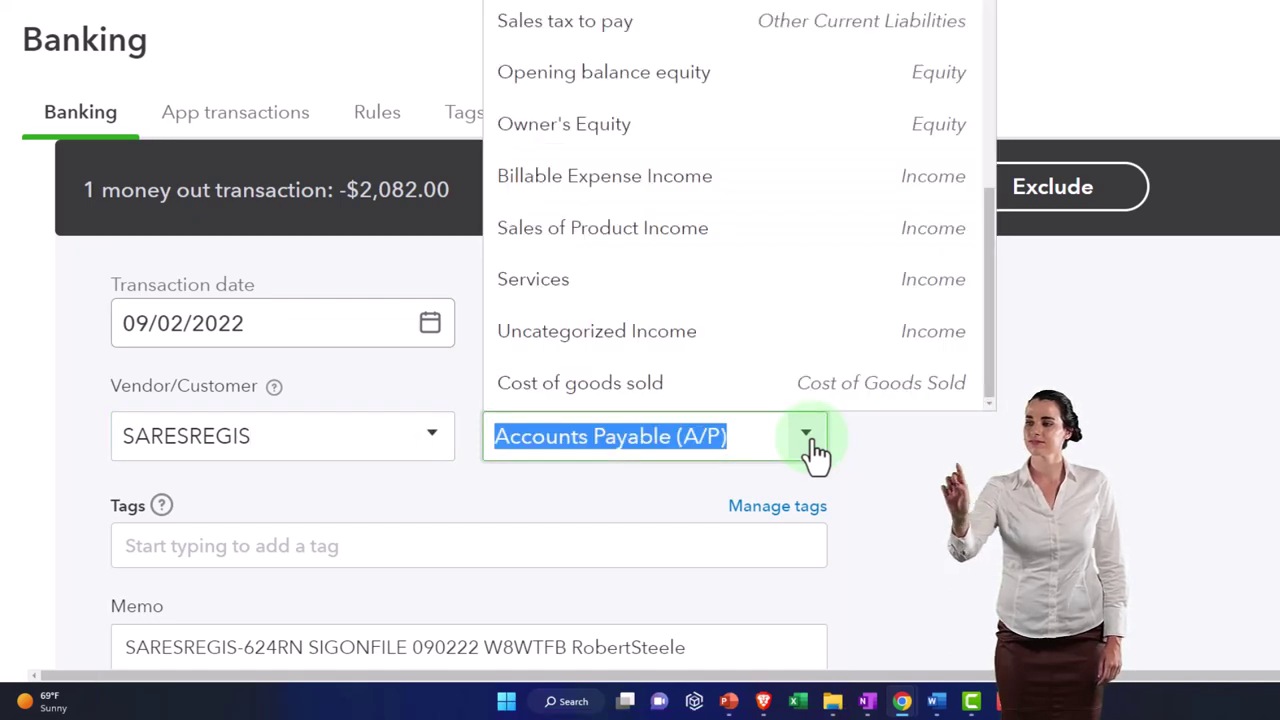
{"action": "scroll", "coordinate": [763, 357], "scroll_direction": "up", "scroll_amount": 5}
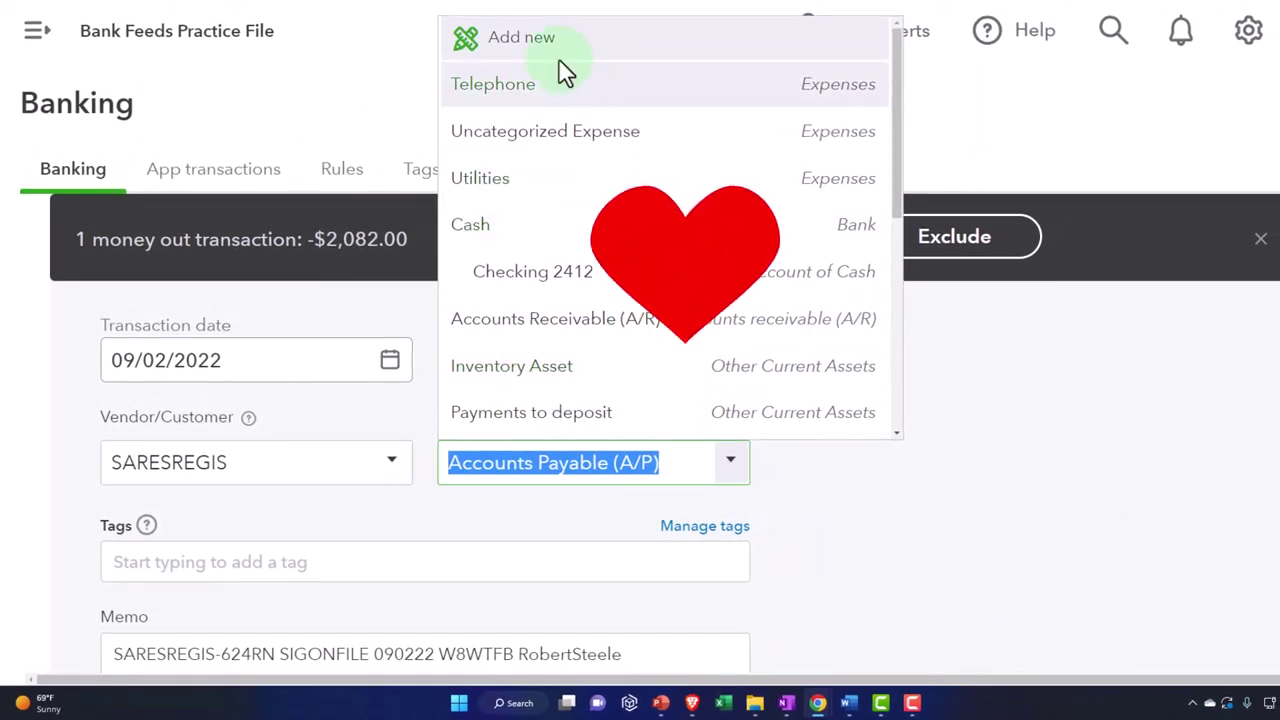
{"action": "left_click", "coordinate": [545, 50]}
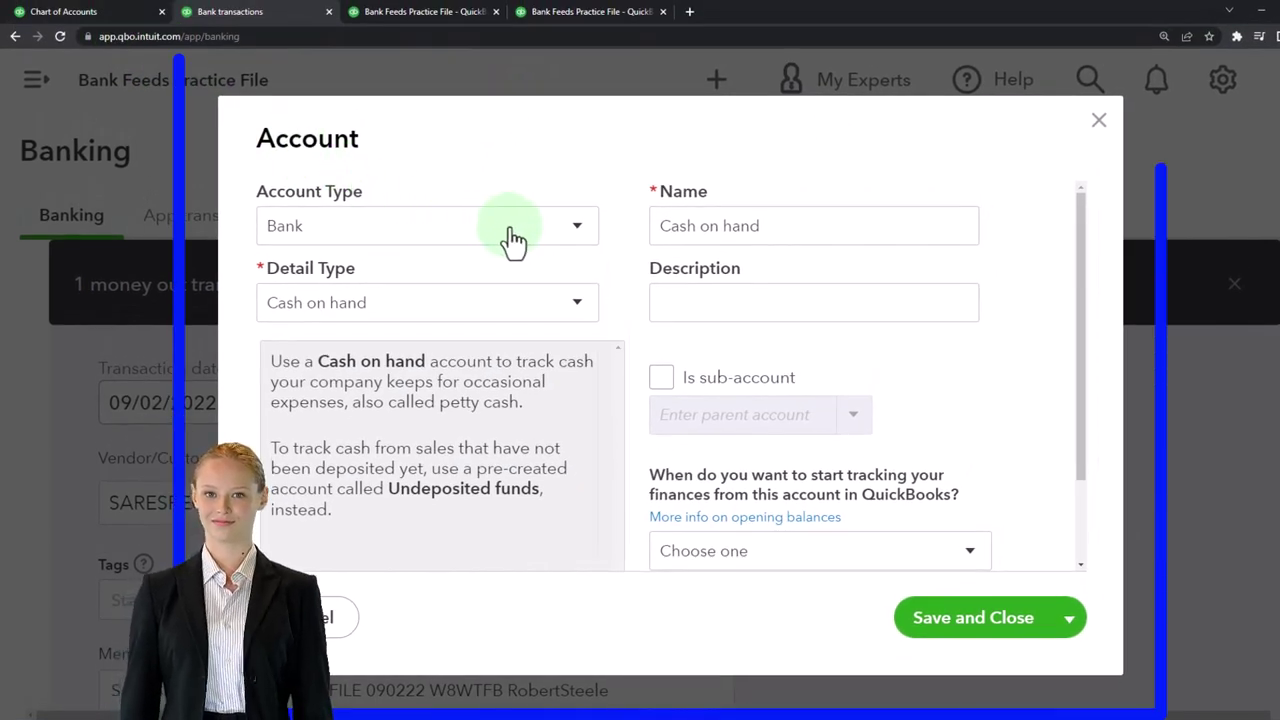
{"action": "left_click", "coordinate": [512, 240]}
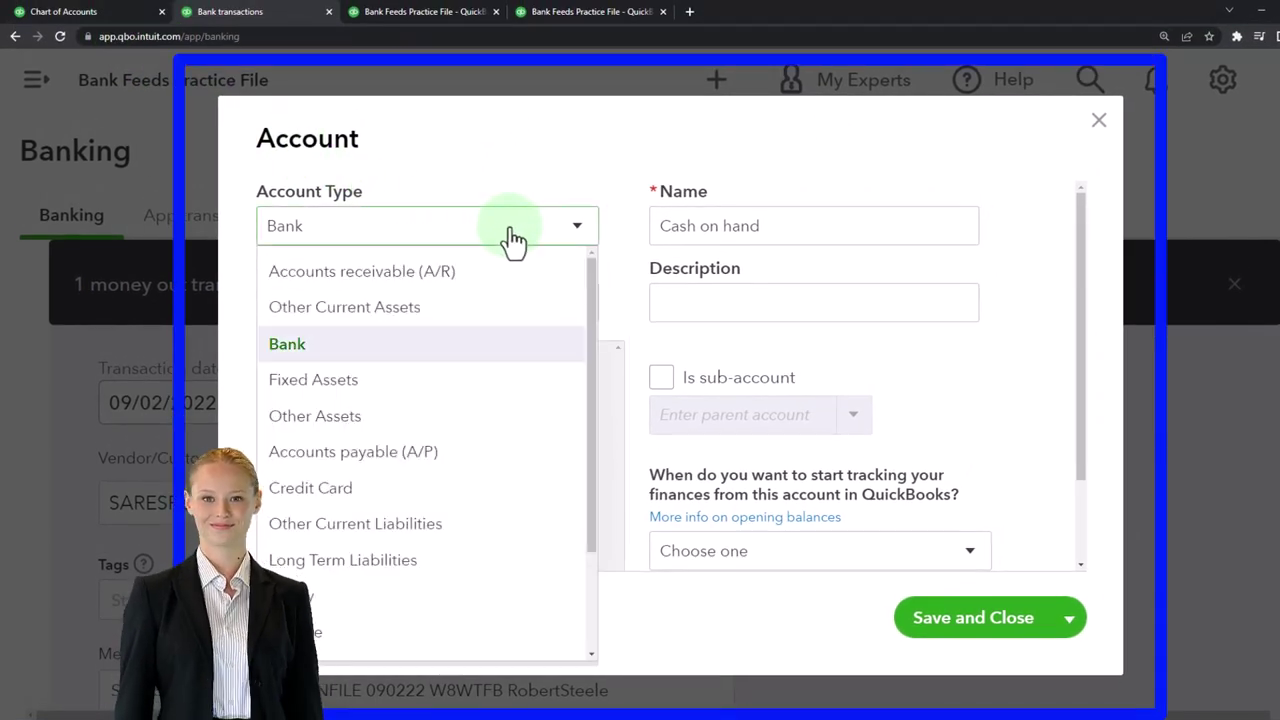
{"action": "left_click", "coordinate": [377, 396]}
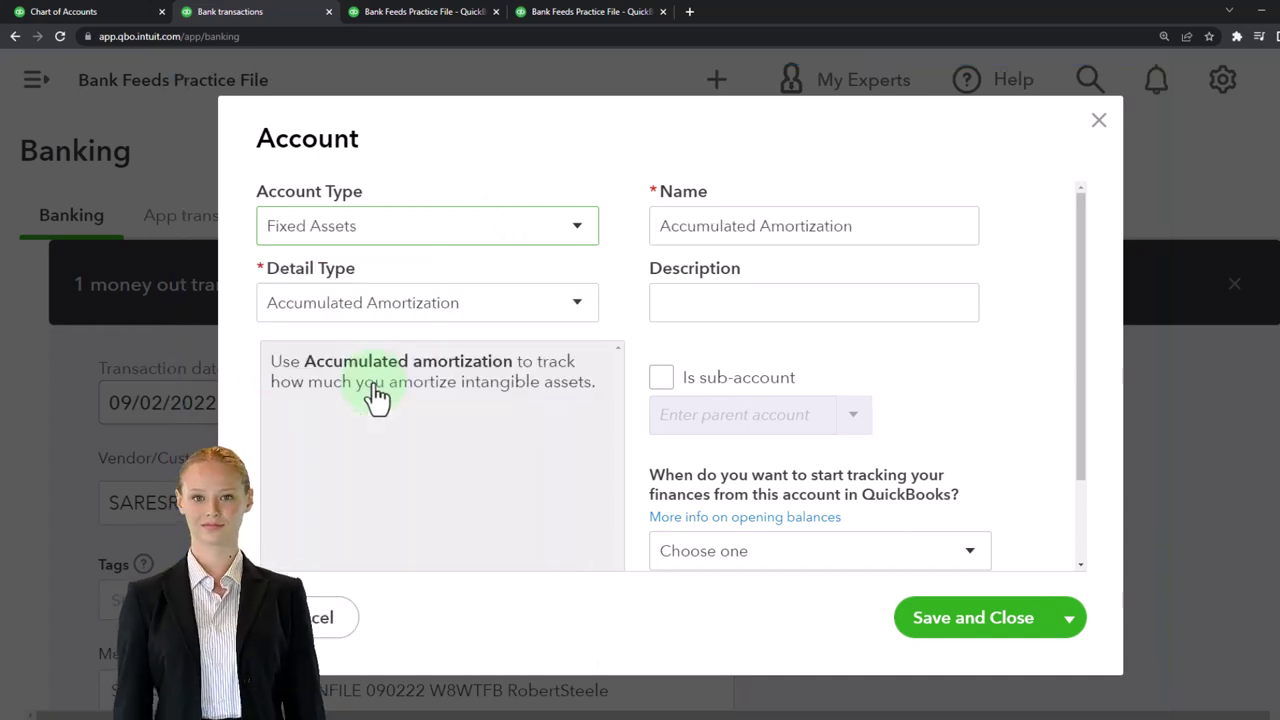
{"action": "left_click", "coordinate": [577, 303]}
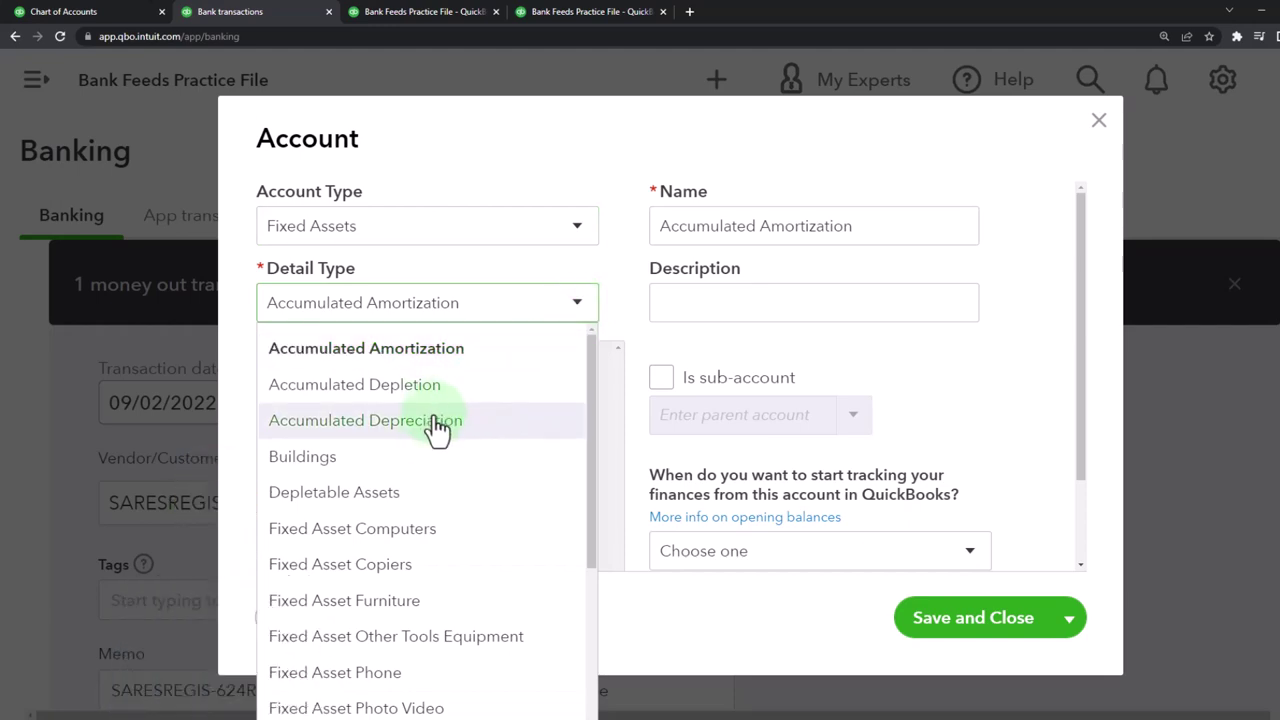
{"action": "scroll", "coordinate": [430, 504], "scroll_direction": "down", "scroll_amount": 1}
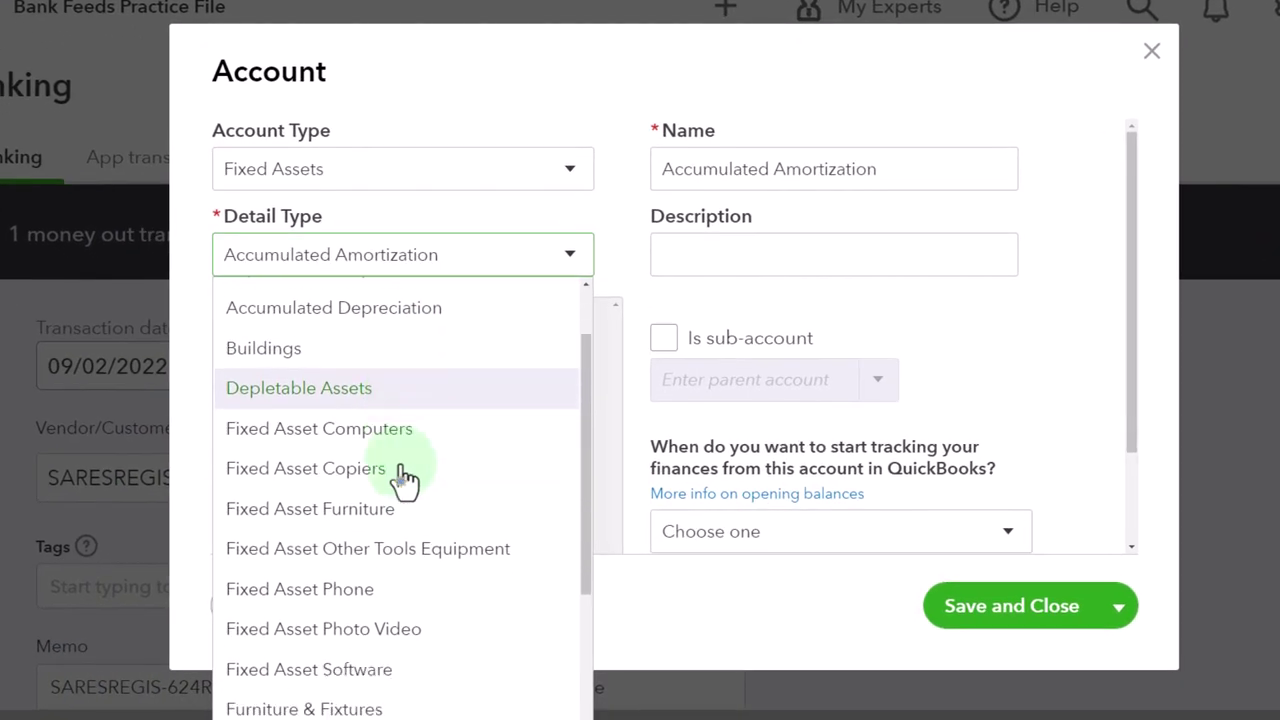
{"action": "scroll", "coordinate": [405, 482], "scroll_direction": "down", "scroll_amount": 1}
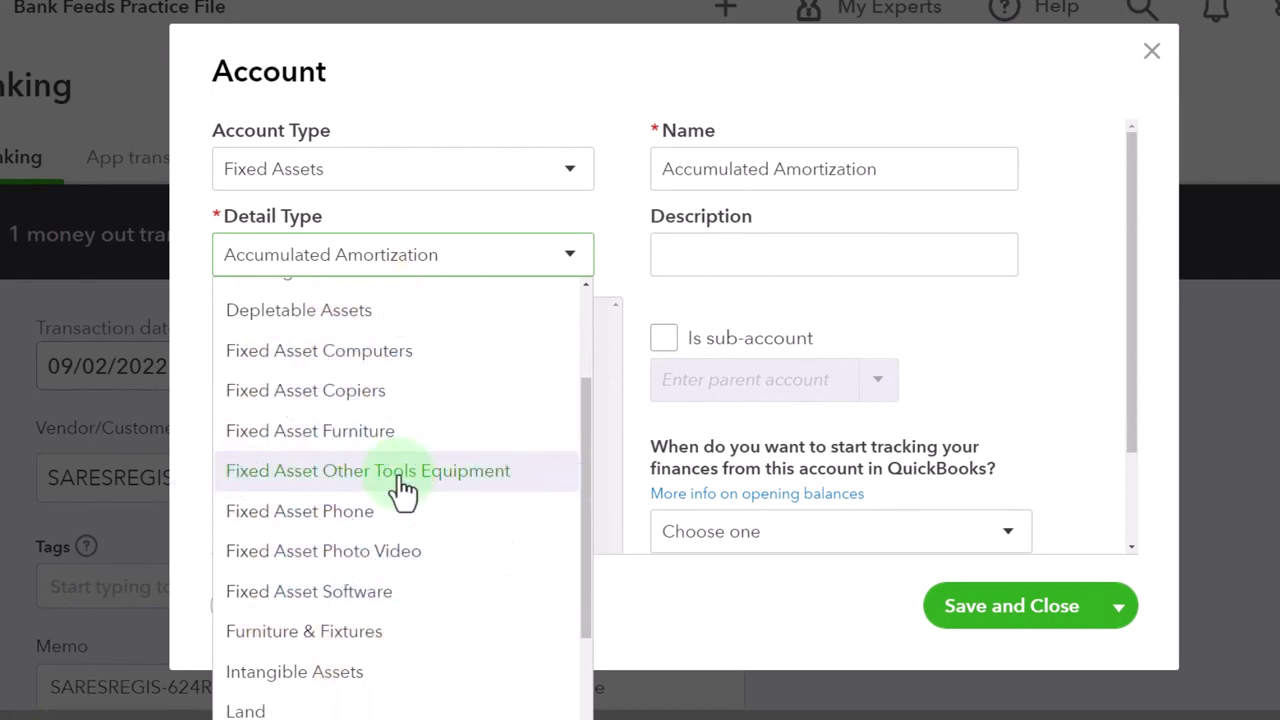
{"action": "left_click", "coordinate": [370, 440]}
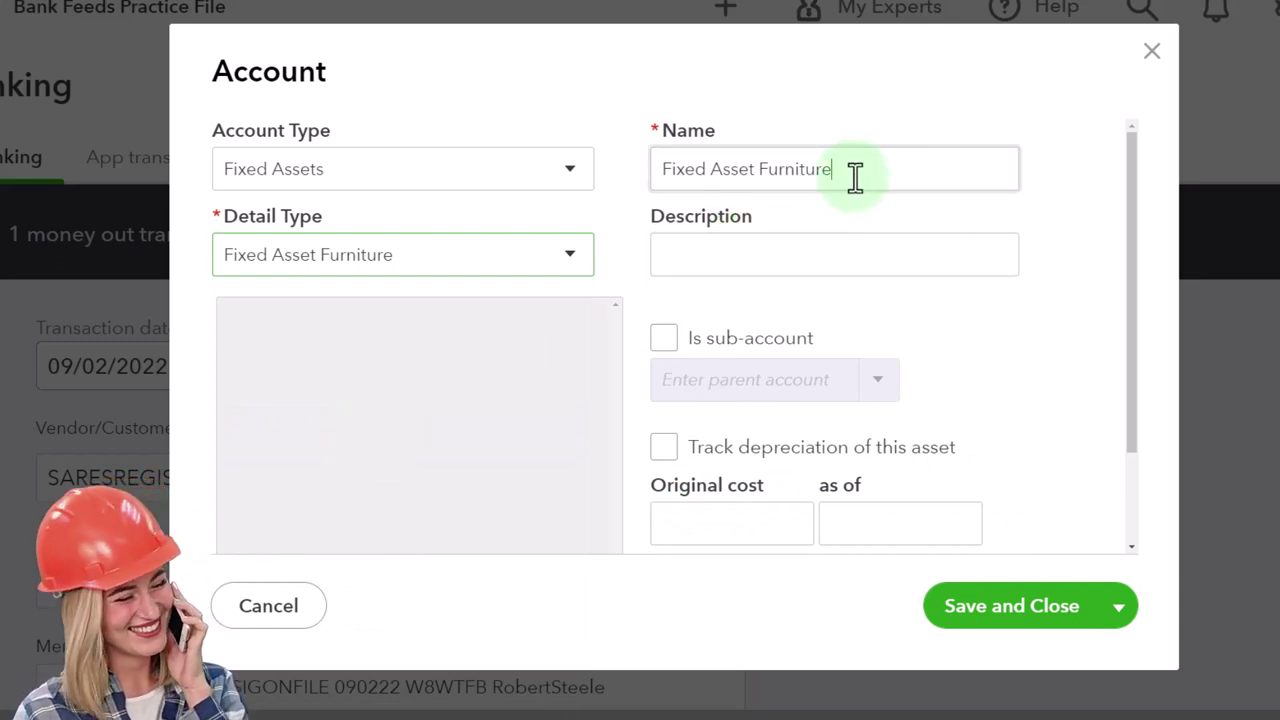
Step: Name the new account Equipment without making it a sub-account, and save it as the transaction's category
{"action": "left_click_drag", "start_coordinate": [855, 177], "coordinate": [655, 170]}
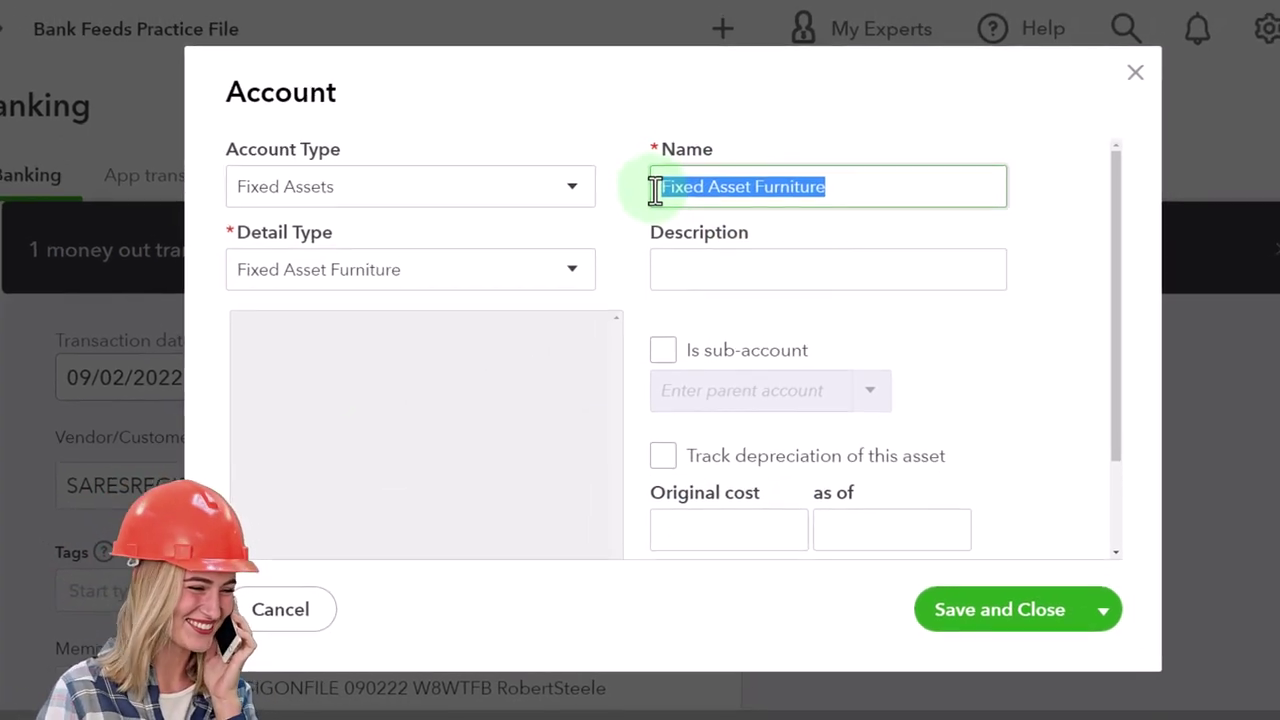
{"action": "type", "text": "Equipment"}
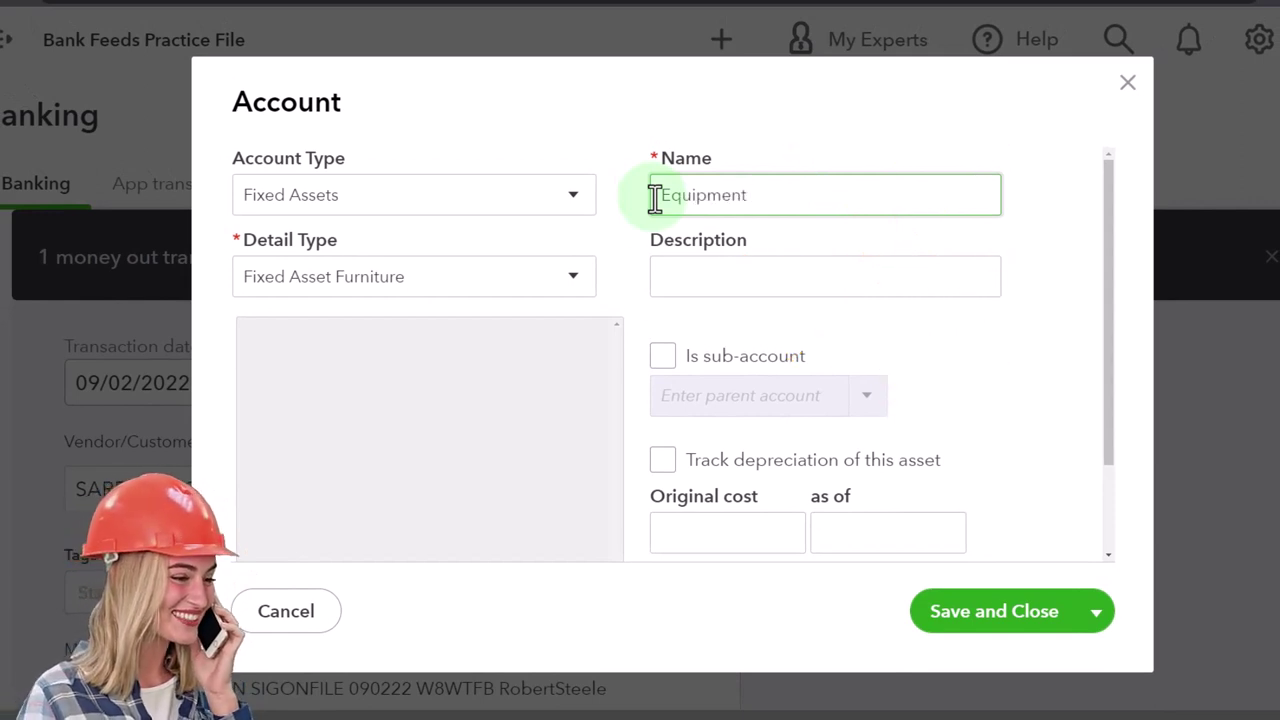
{"action": "key", "text": "Tab"}
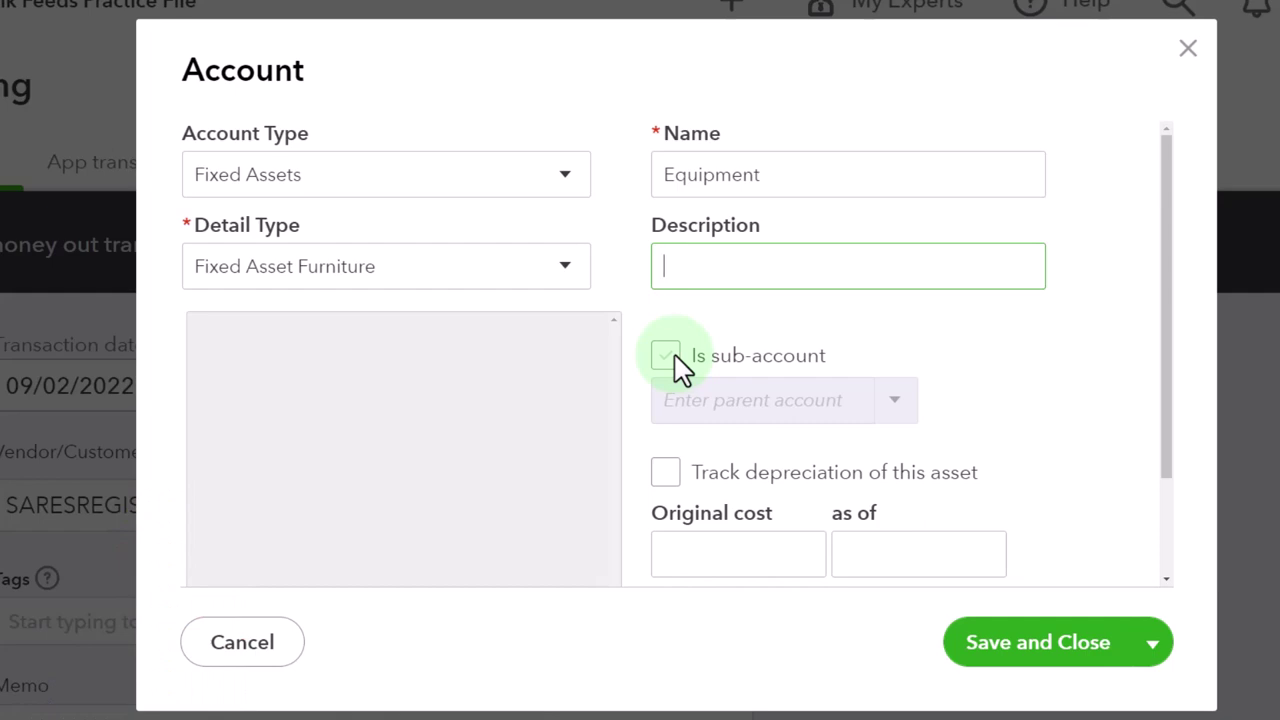
{"action": "left_click", "coordinate": [668, 356]}
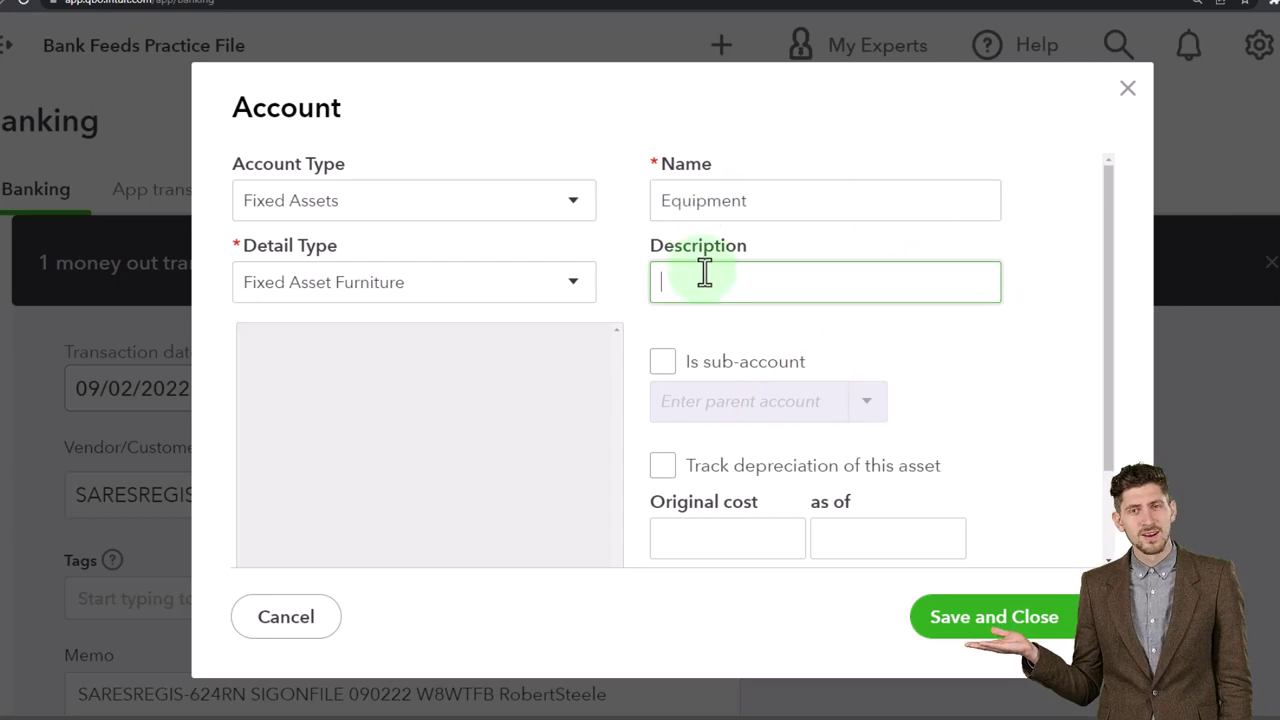
{"action": "scroll", "coordinate": [703, 272], "scroll_direction": "down", "scroll_amount": 1}
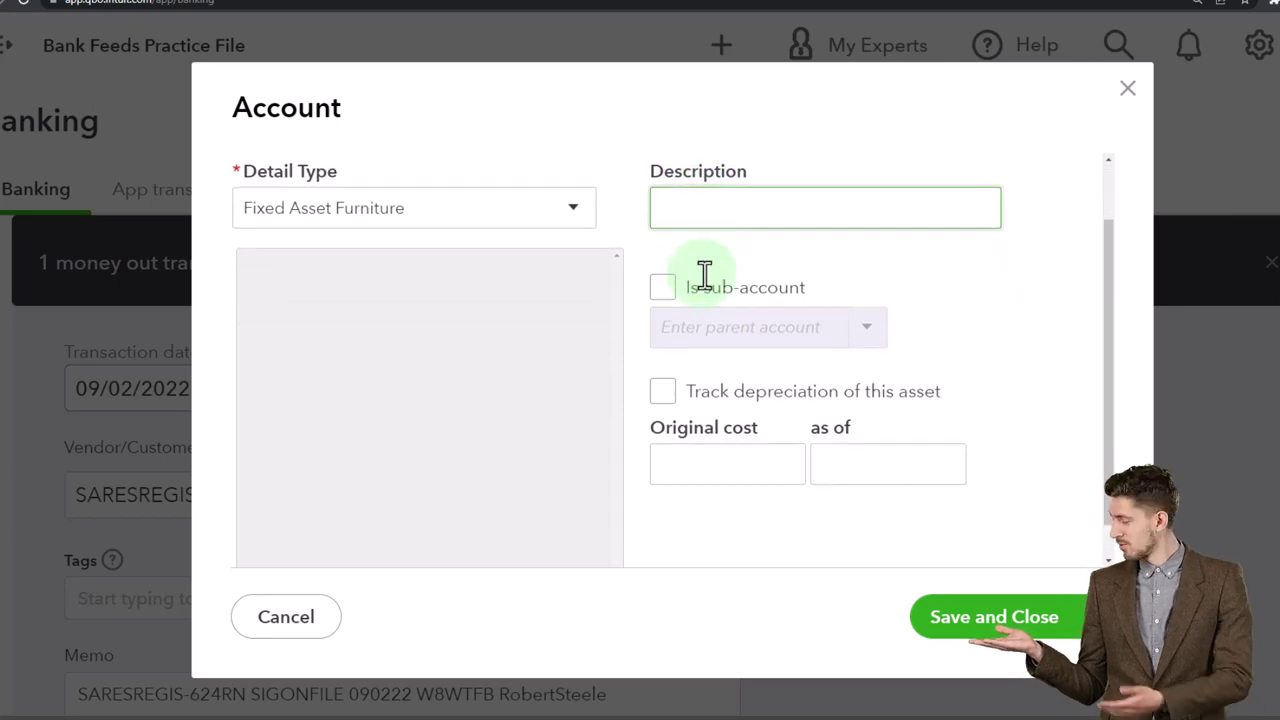
{"action": "left_click", "coordinate": [956, 618]}
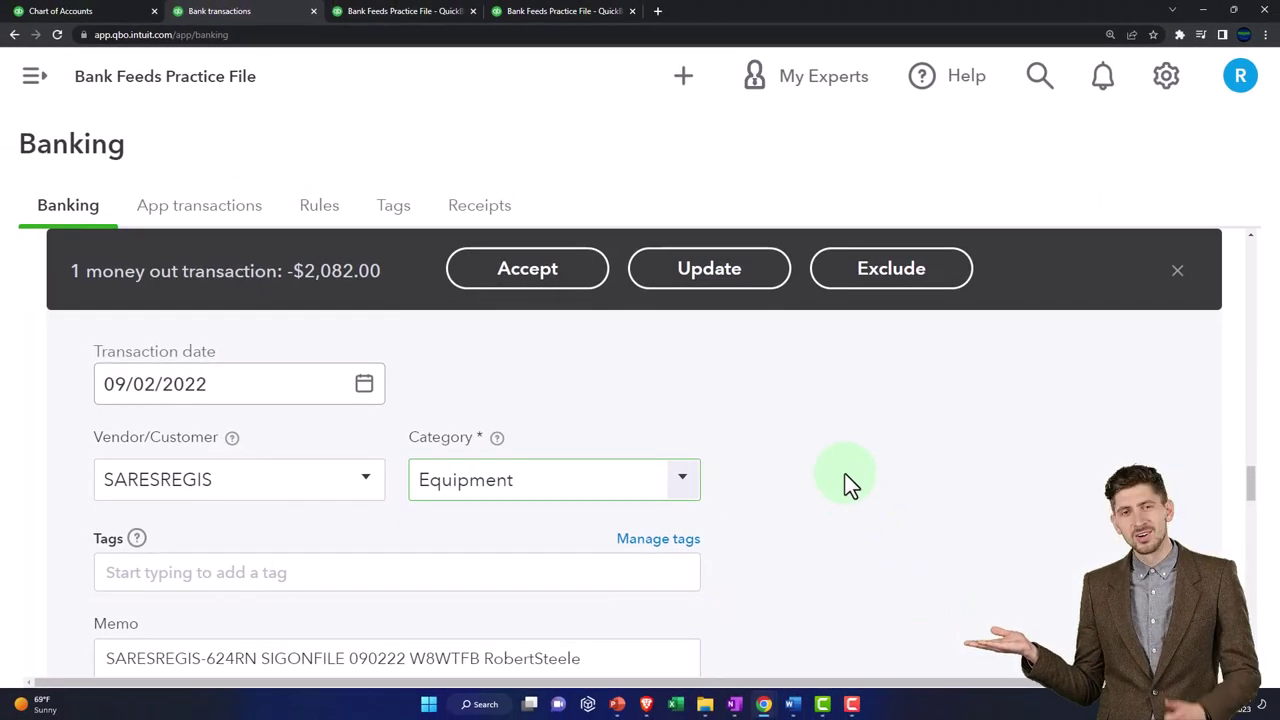
Step: Start creating a bank rule from the 09/02/2022 transaction and name it SARESREGIS
{"action": "scroll", "coordinate": [685, 490], "scroll_direction": "down", "scroll_amount": 3}
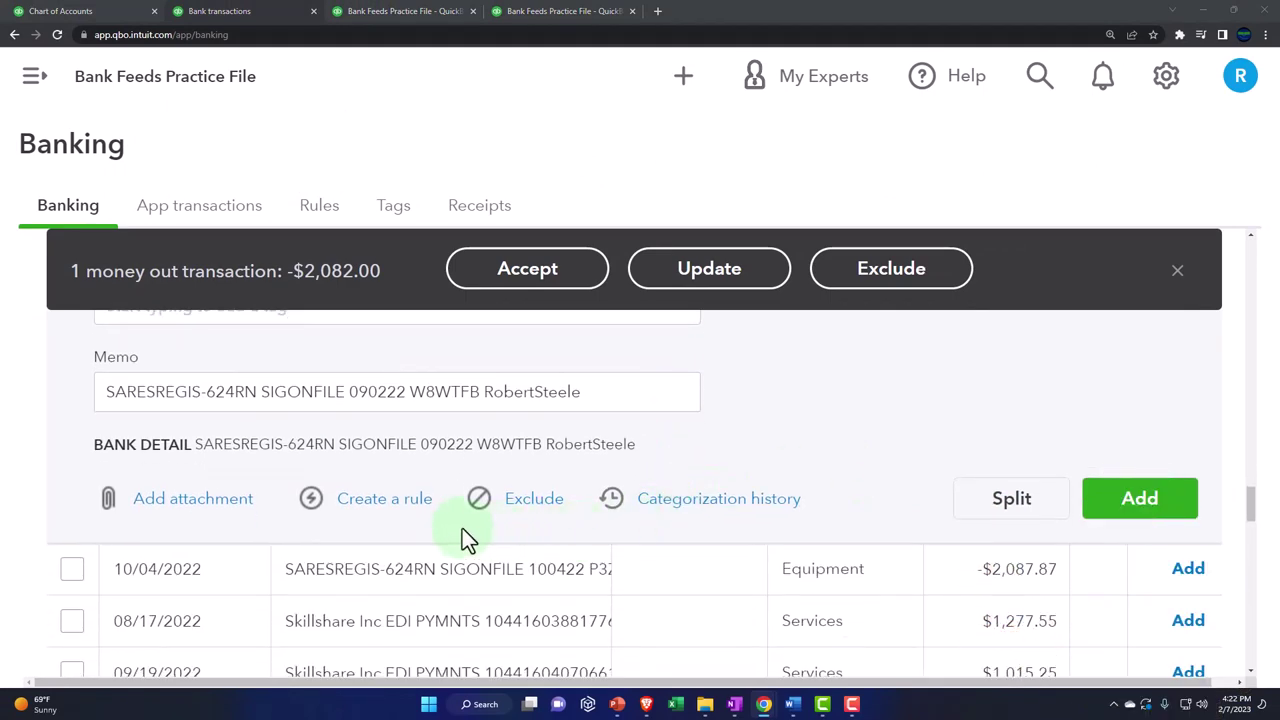
{"action": "left_click", "coordinate": [397, 512]}
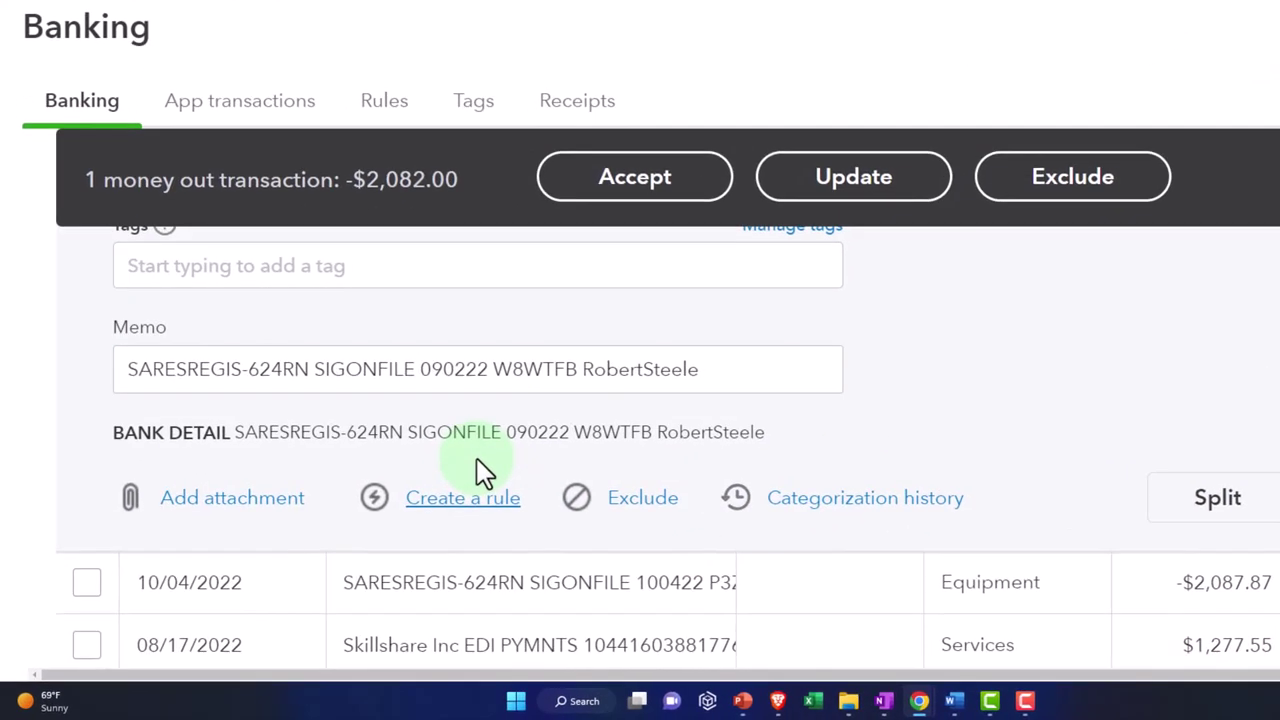
{"action": "left_click", "coordinate": [474, 515]}
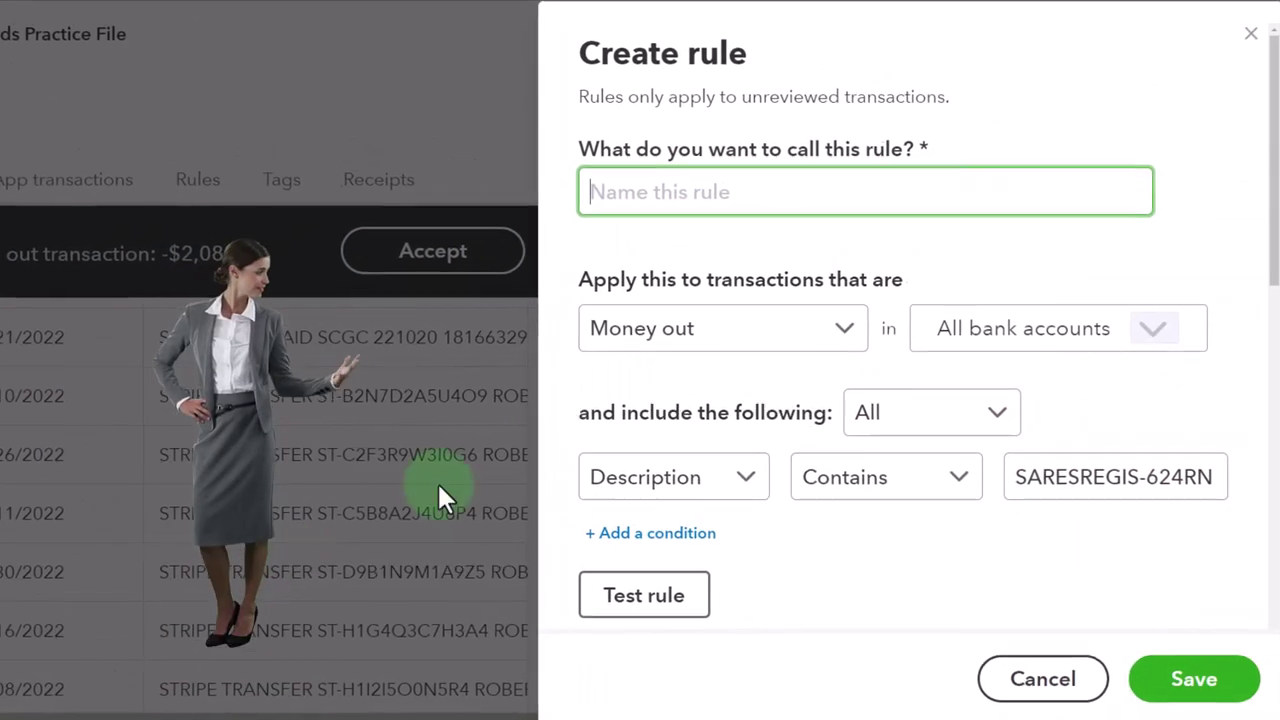
{"action": "type", "text": "SARESREGIS"}
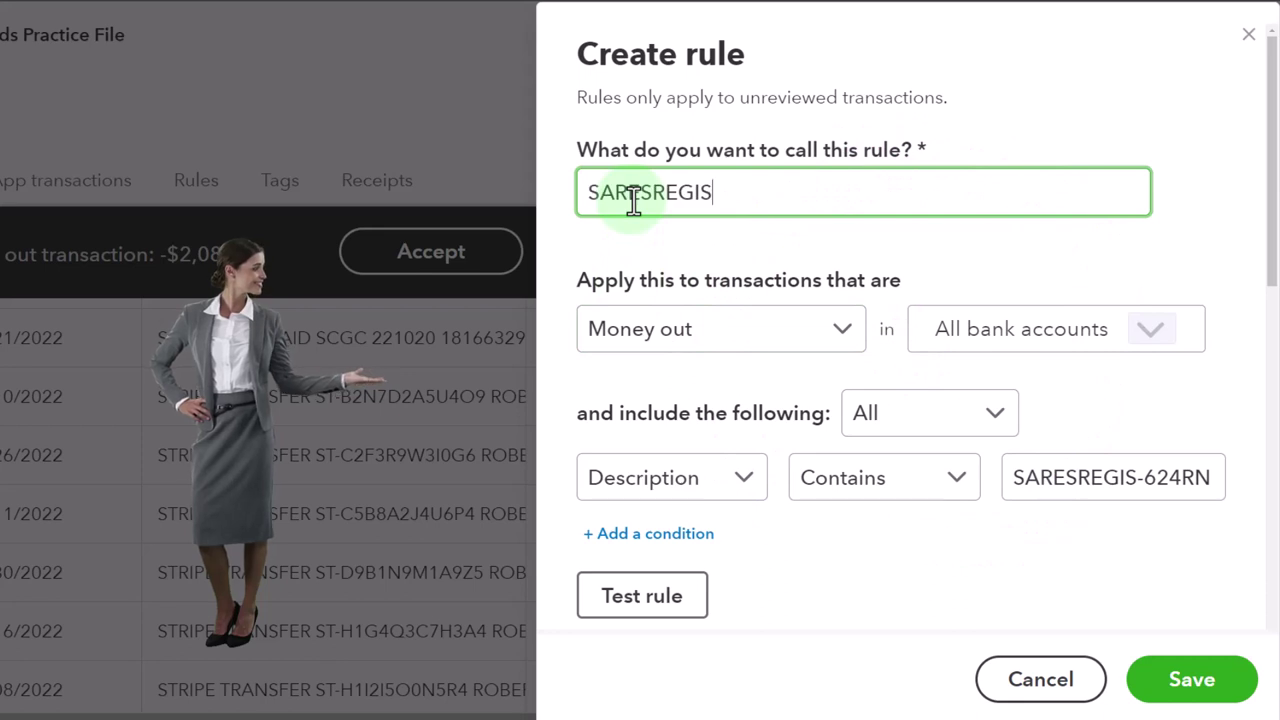
Step: Examine the rule's choices for money direction, bank accounts and Any/All matching, keeping Money out, All bank accounts and All
{"action": "left_click", "coordinate": [845, 335]}
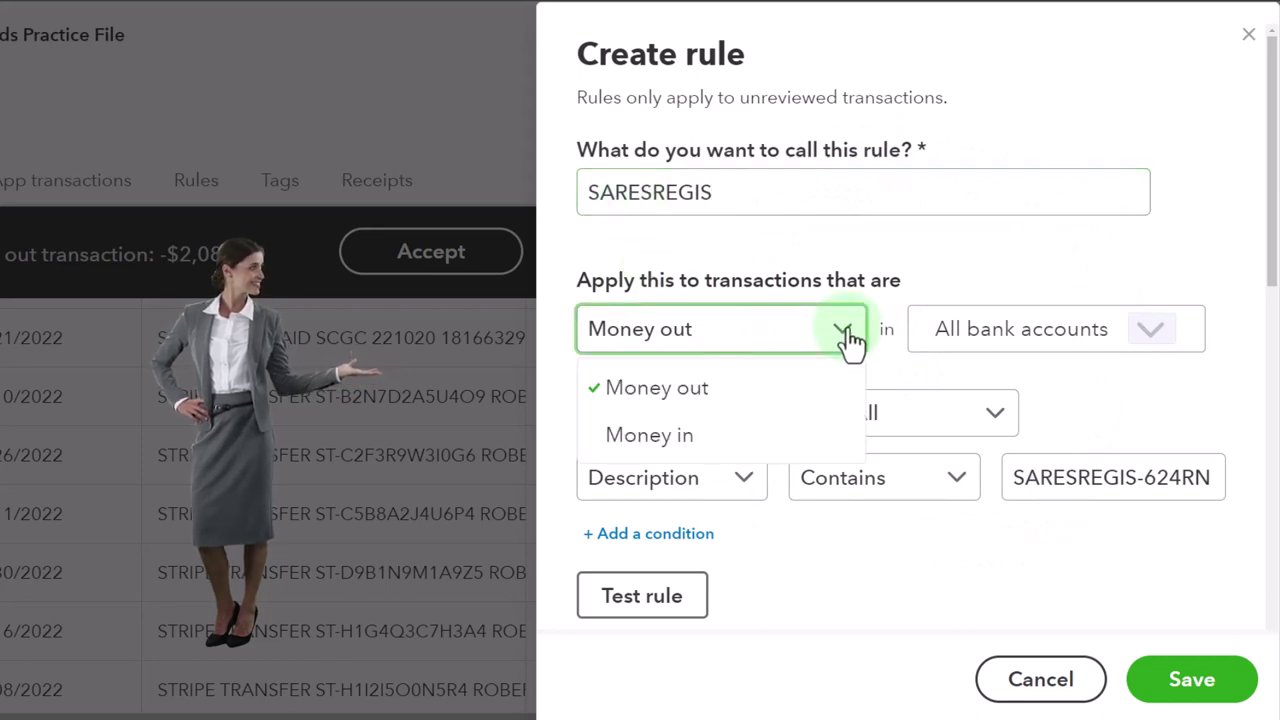
{"action": "left_click", "coordinate": [845, 335]}
{"action": "left_click", "coordinate": [1149, 340]}
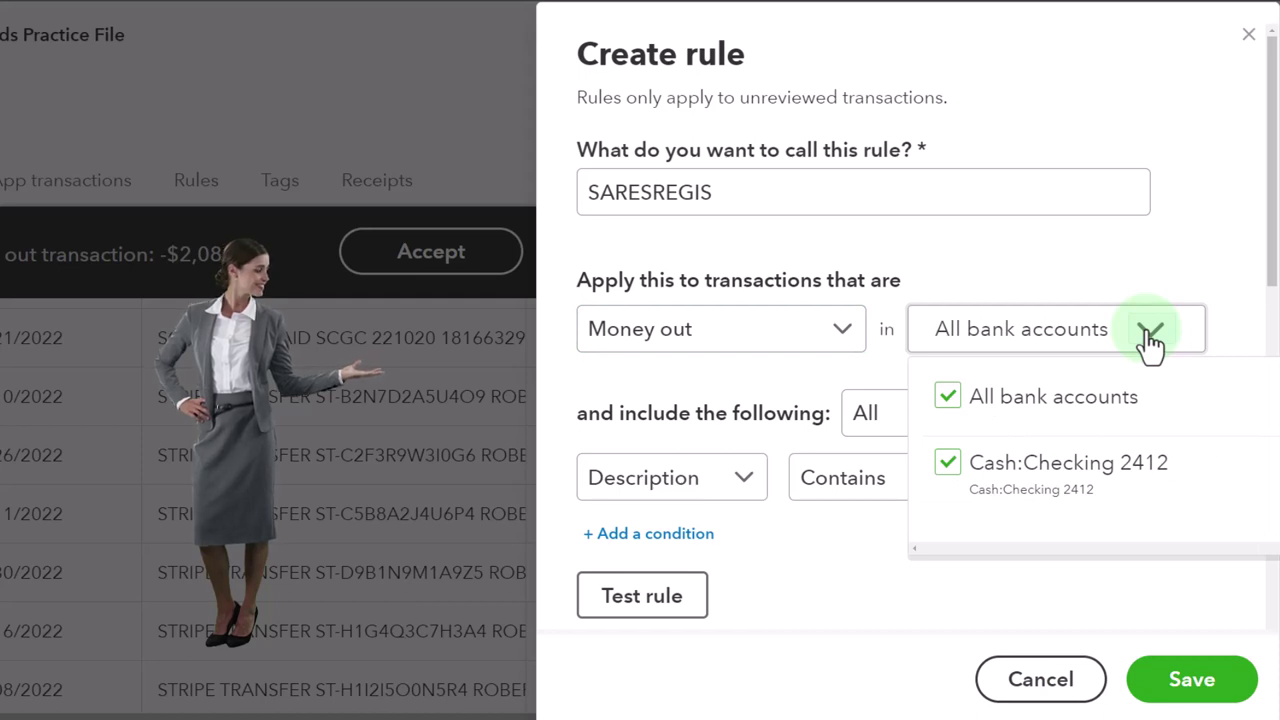
{"action": "left_click", "coordinate": [1151, 343]}
{"action": "scroll", "coordinate": [1150, 345], "scroll_direction": "down", "scroll_amount": 1}
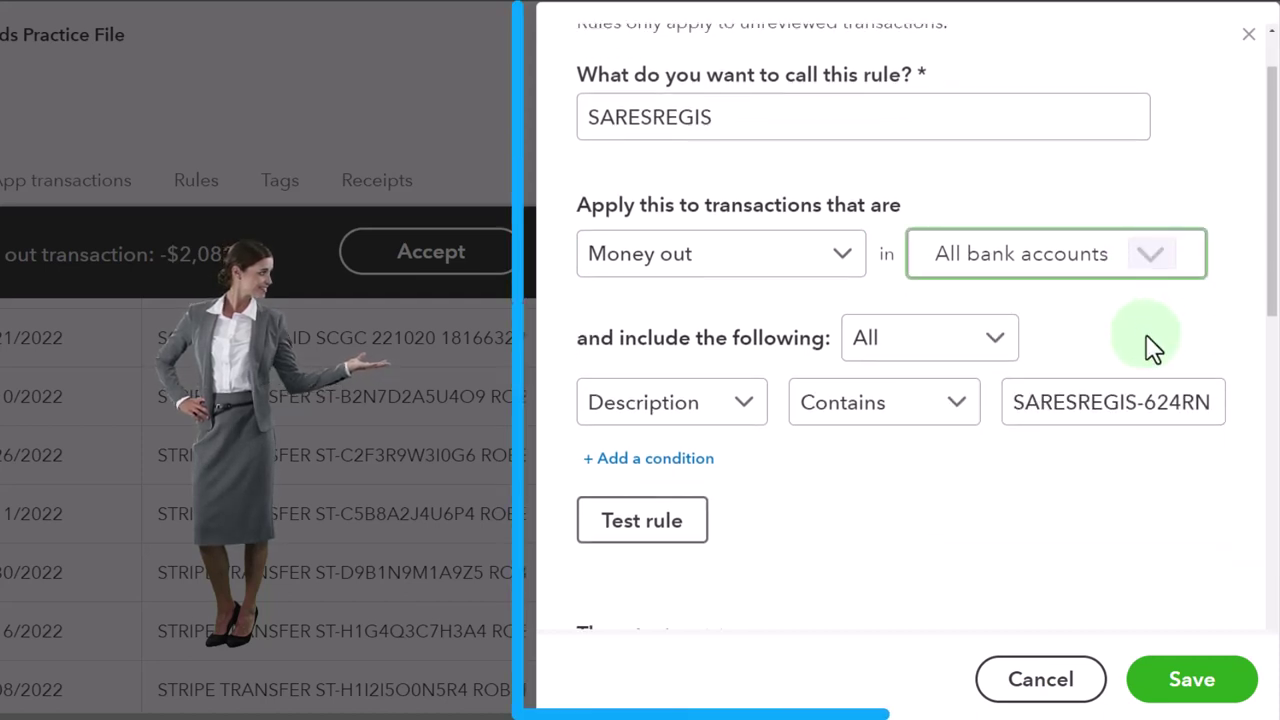
{"action": "left_click", "coordinate": [1000, 348]}
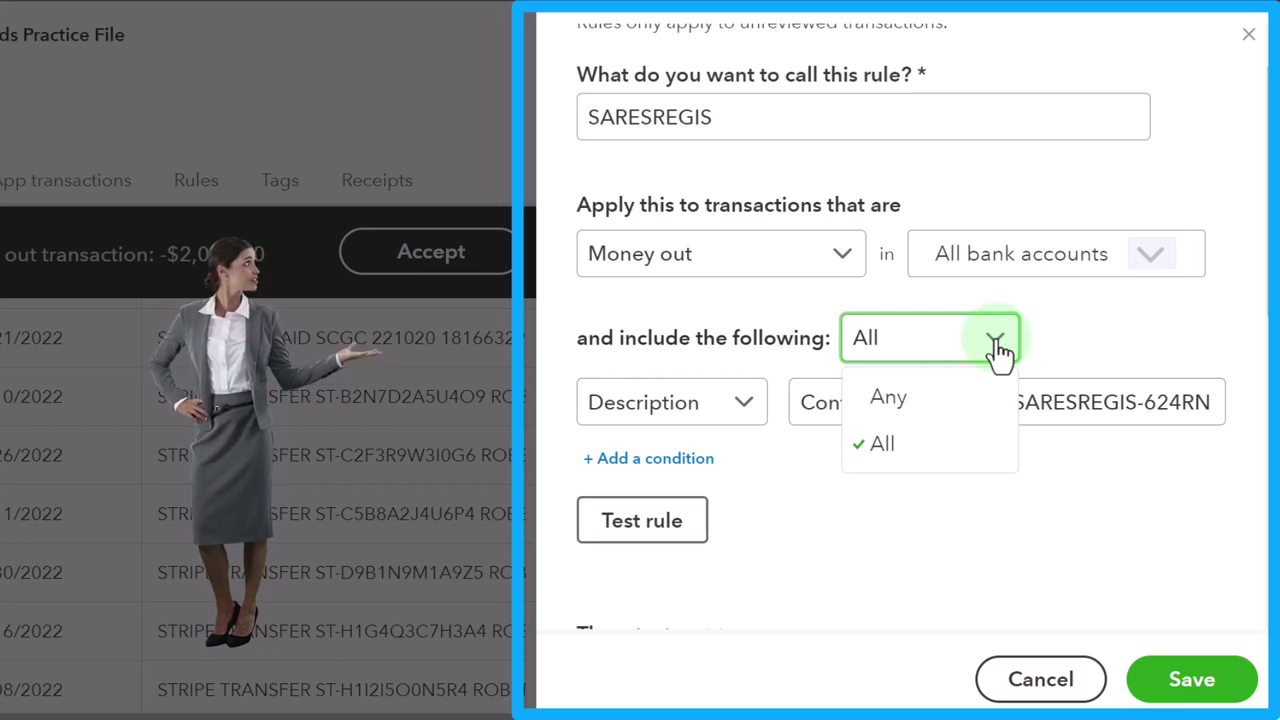
{"action": "left_click", "coordinate": [1000, 348]}
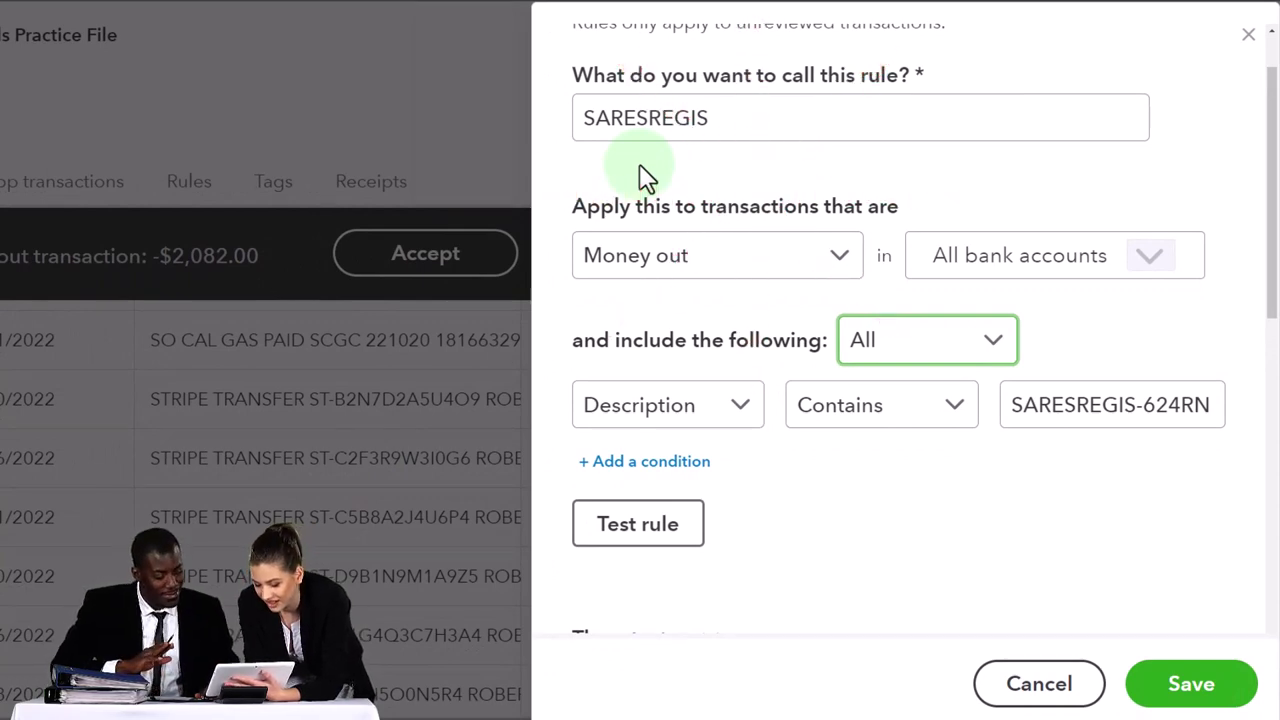
{"action": "left_click", "coordinate": [940, 357]}
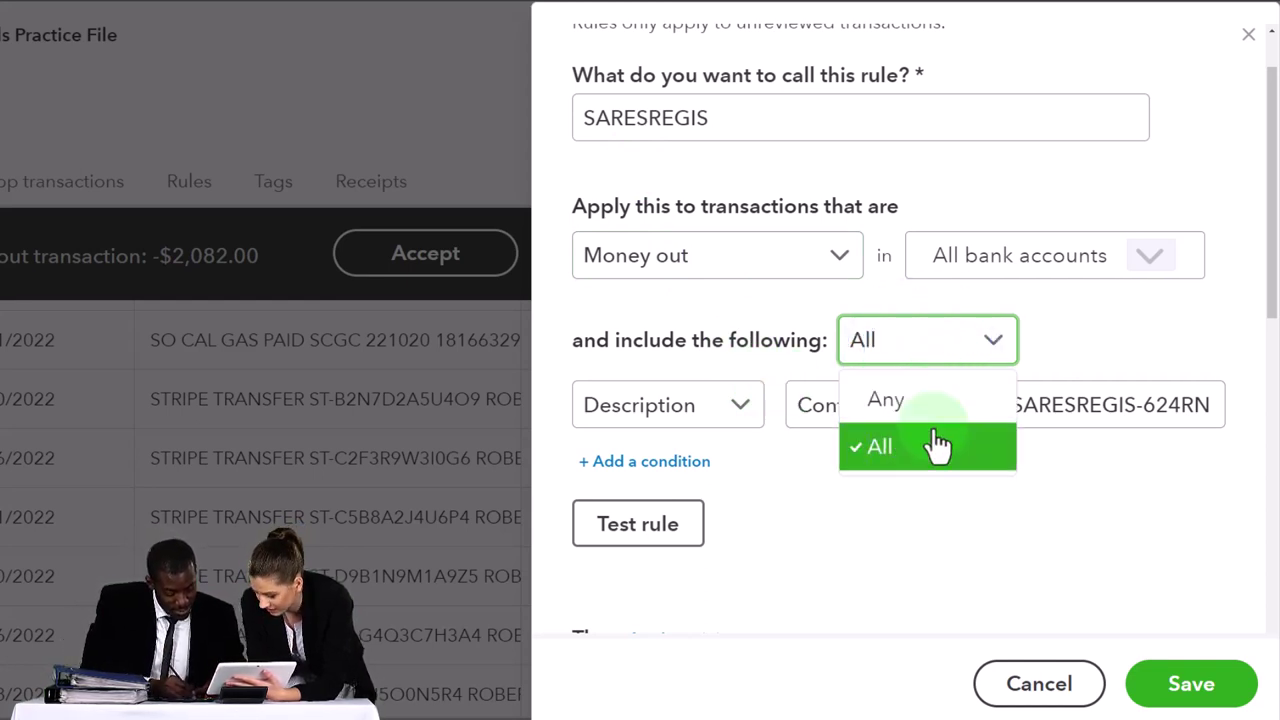
{"action": "left_click", "coordinate": [1076, 353]}
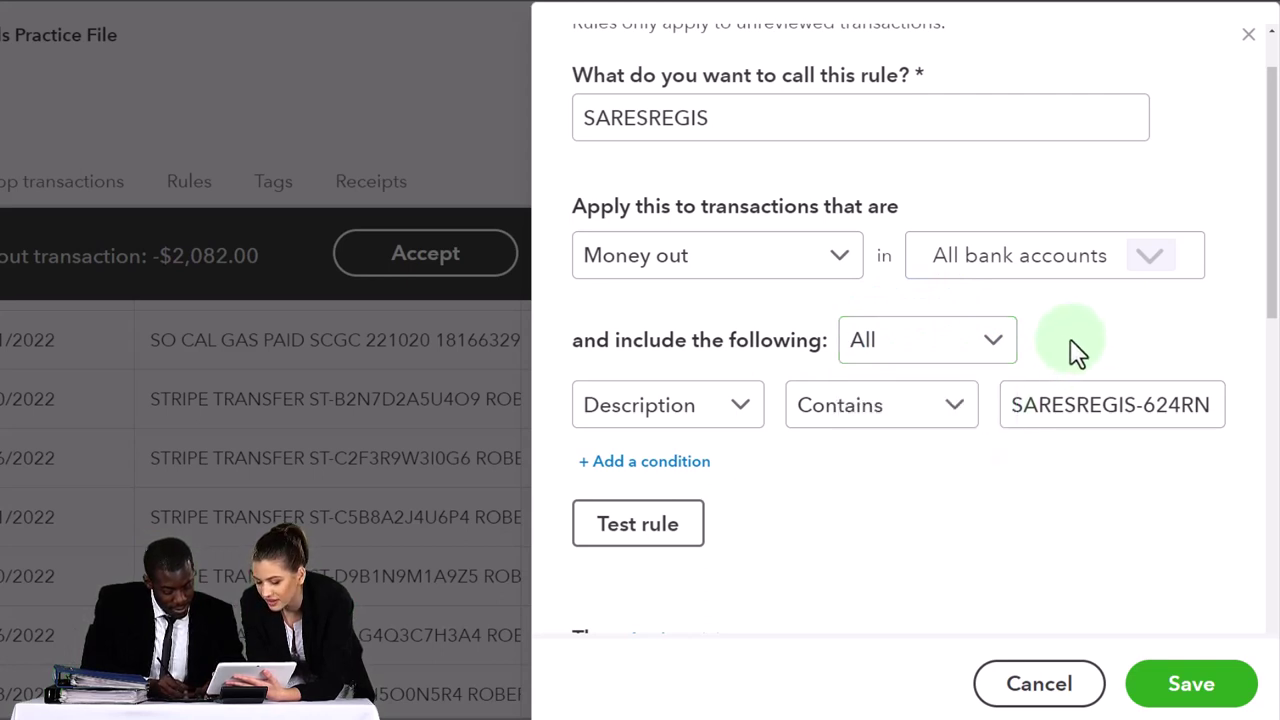
Step: Set the rule's condition to match transactions whose bank text contains SARESREGIS
{"action": "left_click", "coordinate": [748, 415]}
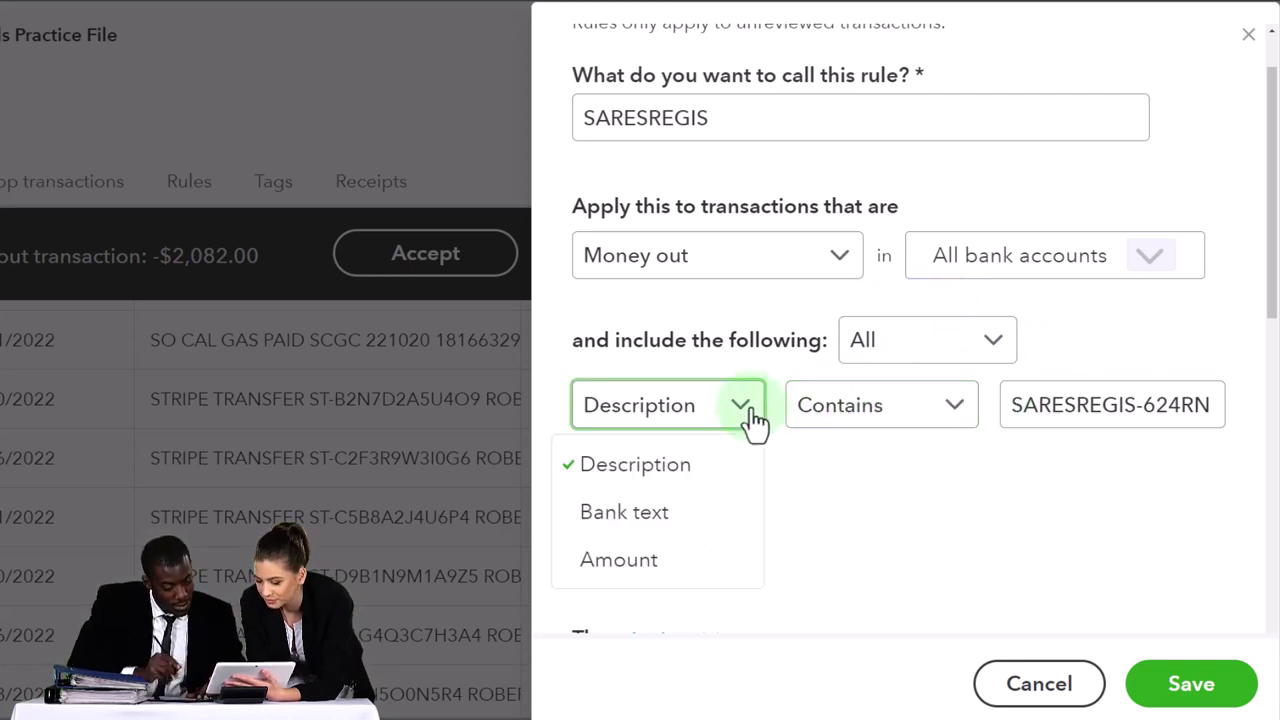
{"action": "left_click", "coordinate": [678, 518]}
{"action": "left_click", "coordinate": [935, 420]}
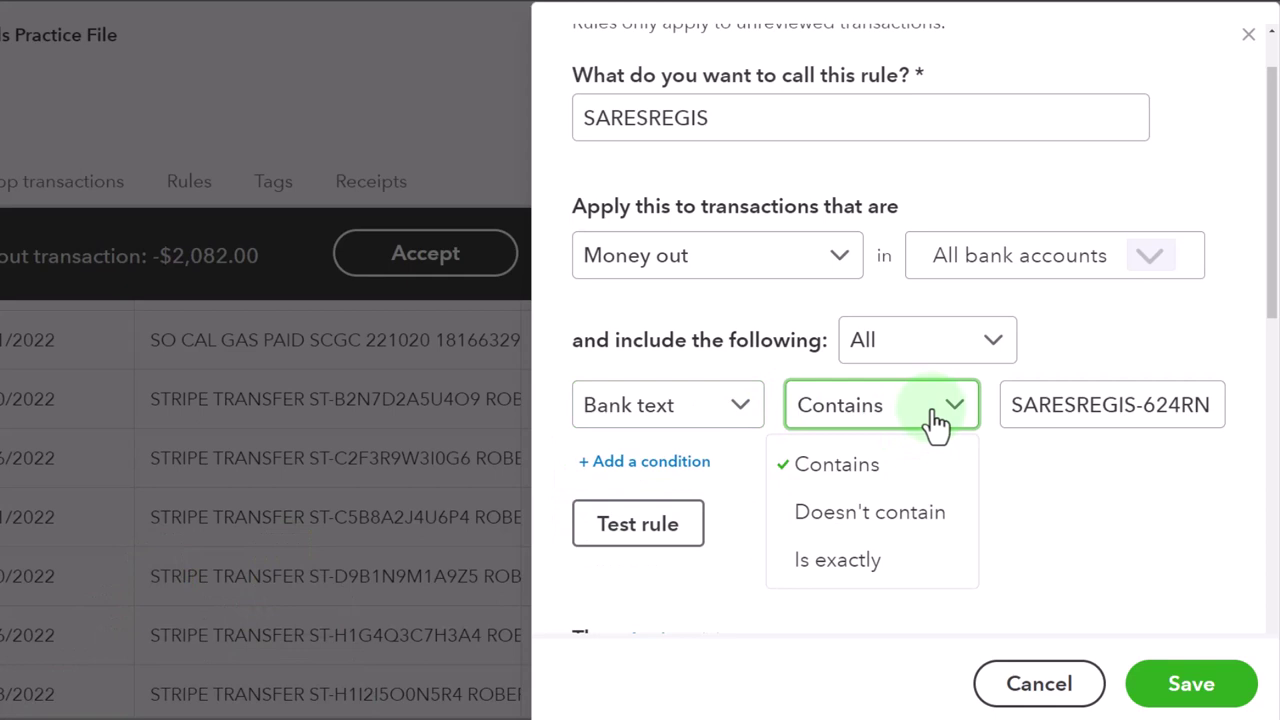
{"action": "left_click", "coordinate": [1066, 403]}
{"action": "left_click_drag", "start_coordinate": [1134, 407], "coordinate": [1270, 420]}
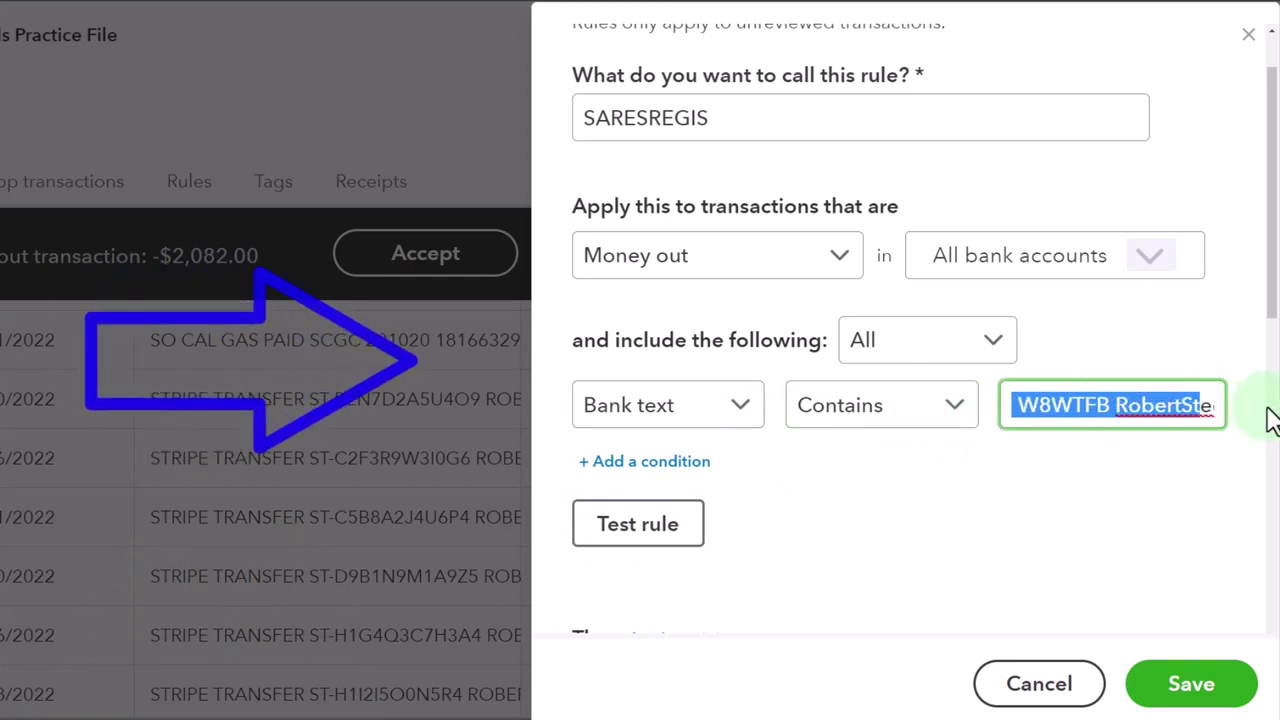
{"action": "type", "text": "SARESREGIS"}
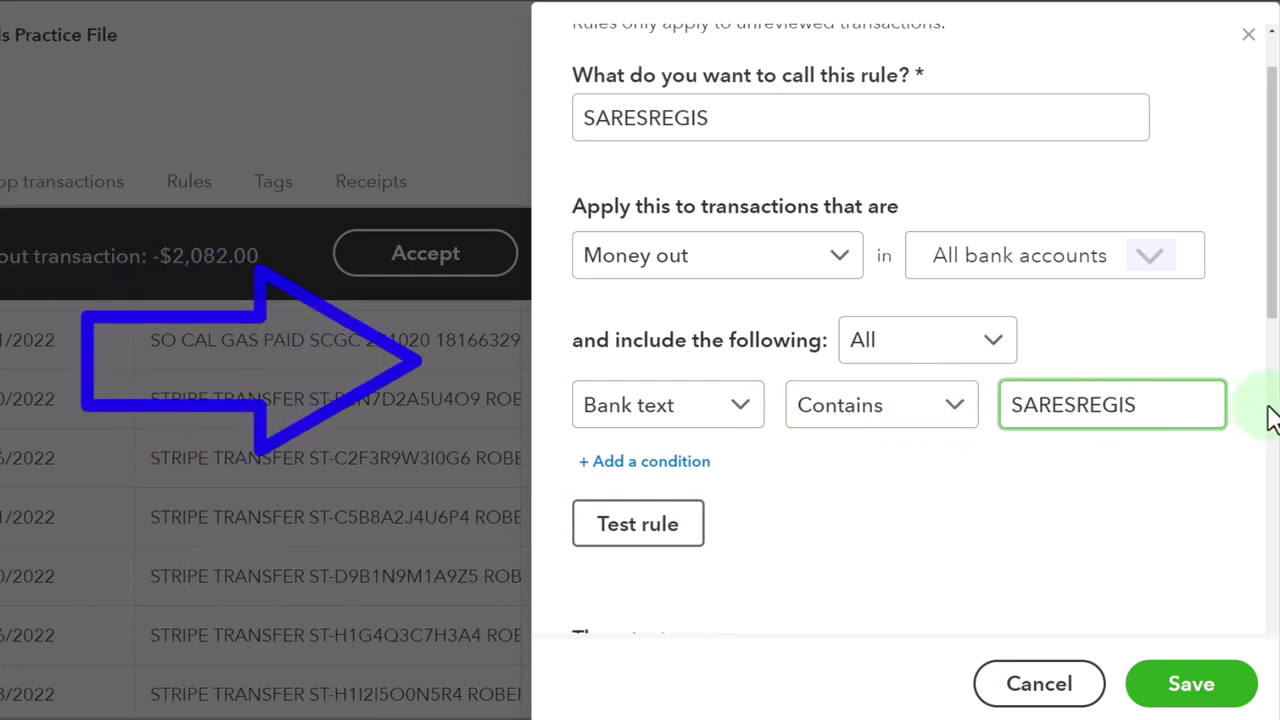
Step: Try a second rule condition for amounts greater than 1000, and delete that condition
{"action": "left_click", "coordinate": [705, 463]}
{"action": "left_click", "coordinate": [732, 478]}
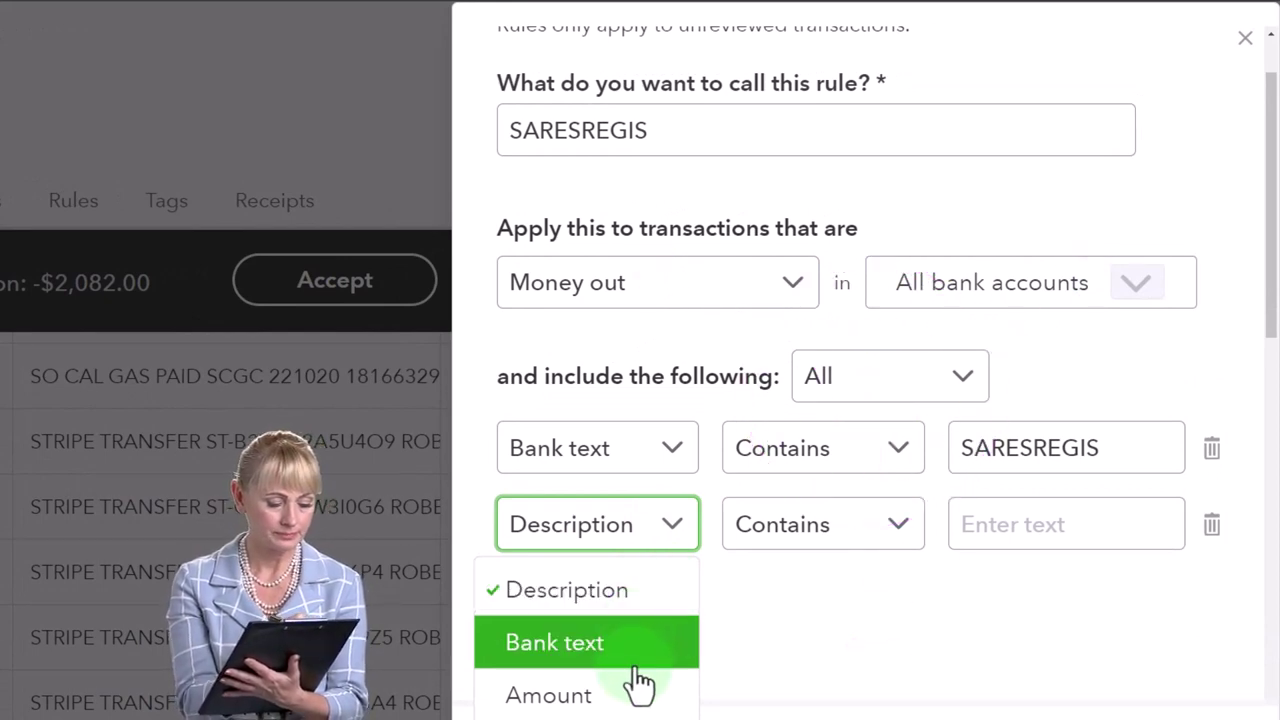
{"action": "left_click", "coordinate": [634, 694]}
{"action": "left_click", "coordinate": [864, 545]}
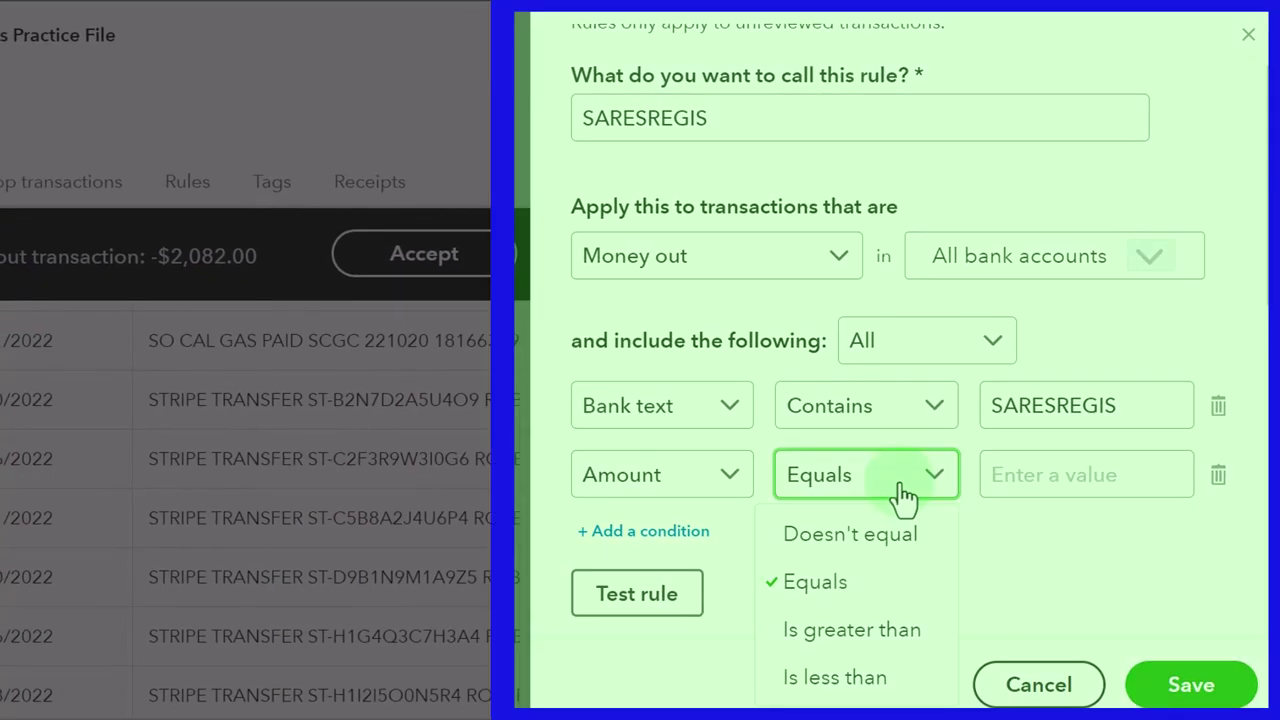
{"action": "left_click", "coordinate": [893, 638]}
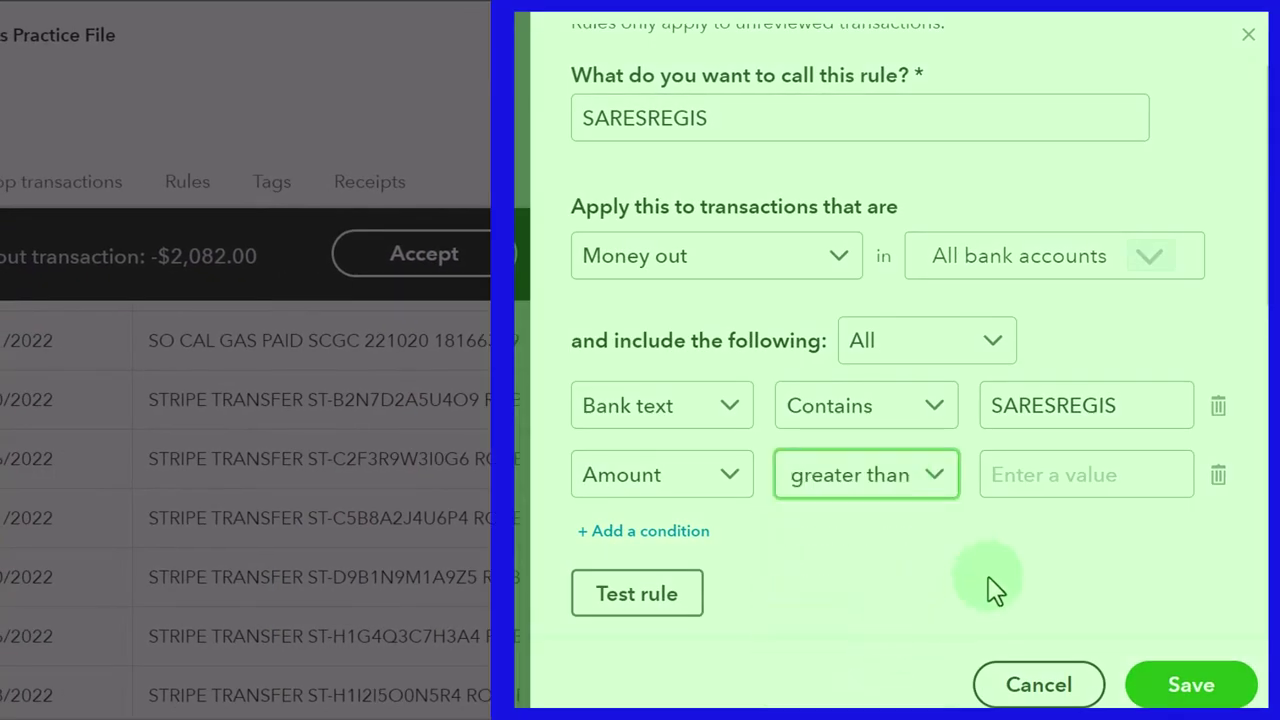
{"action": "left_click", "coordinate": [1040, 484]}
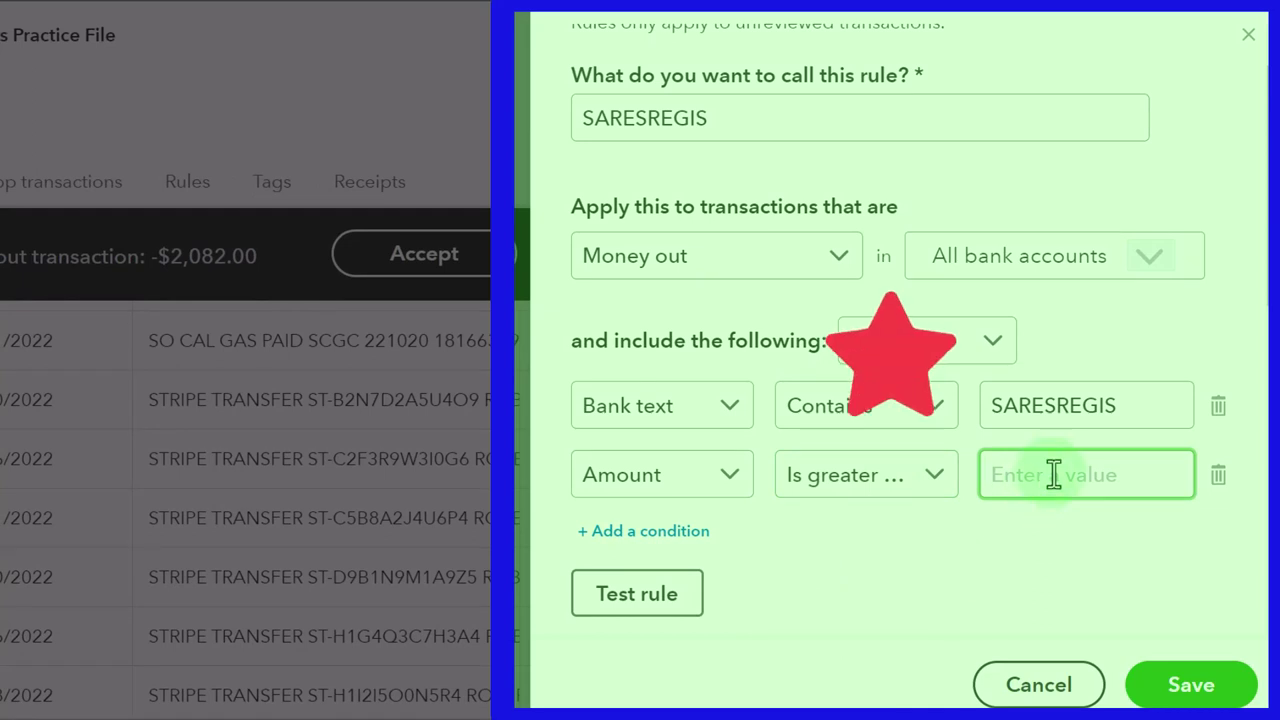
{"action": "type", "text": "1000"}
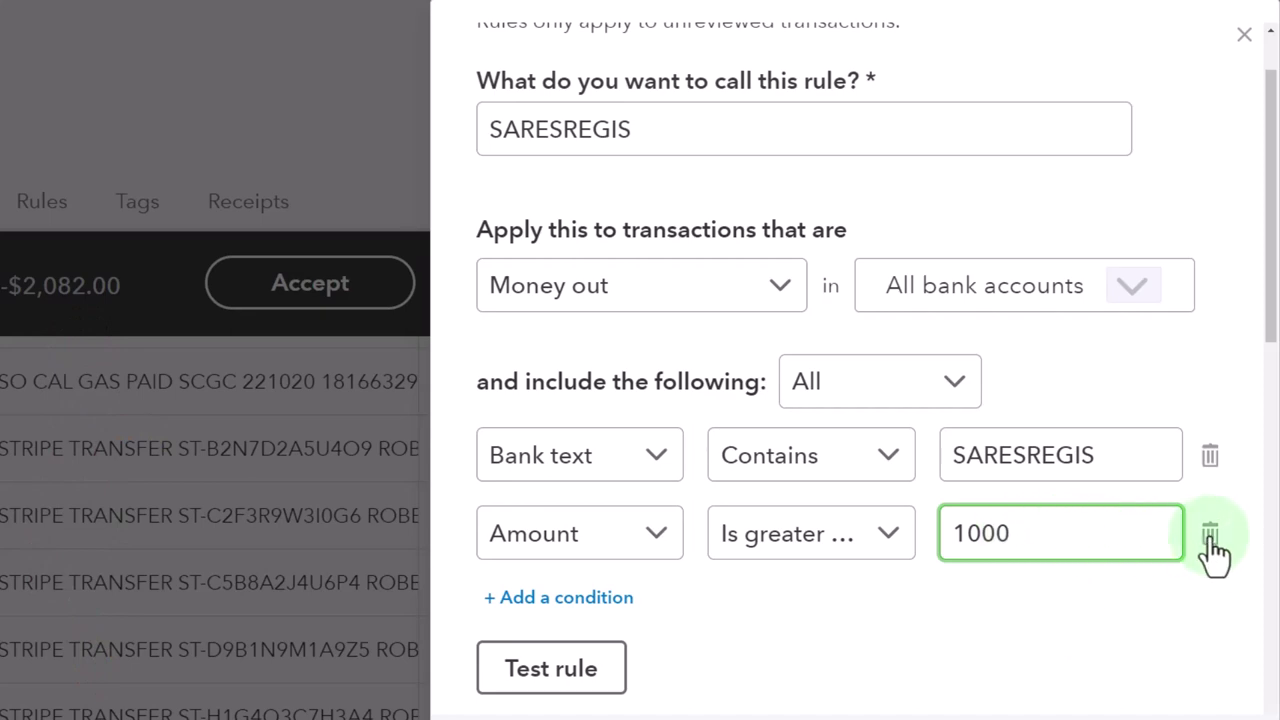
{"action": "left_click", "coordinate": [1210, 540]}
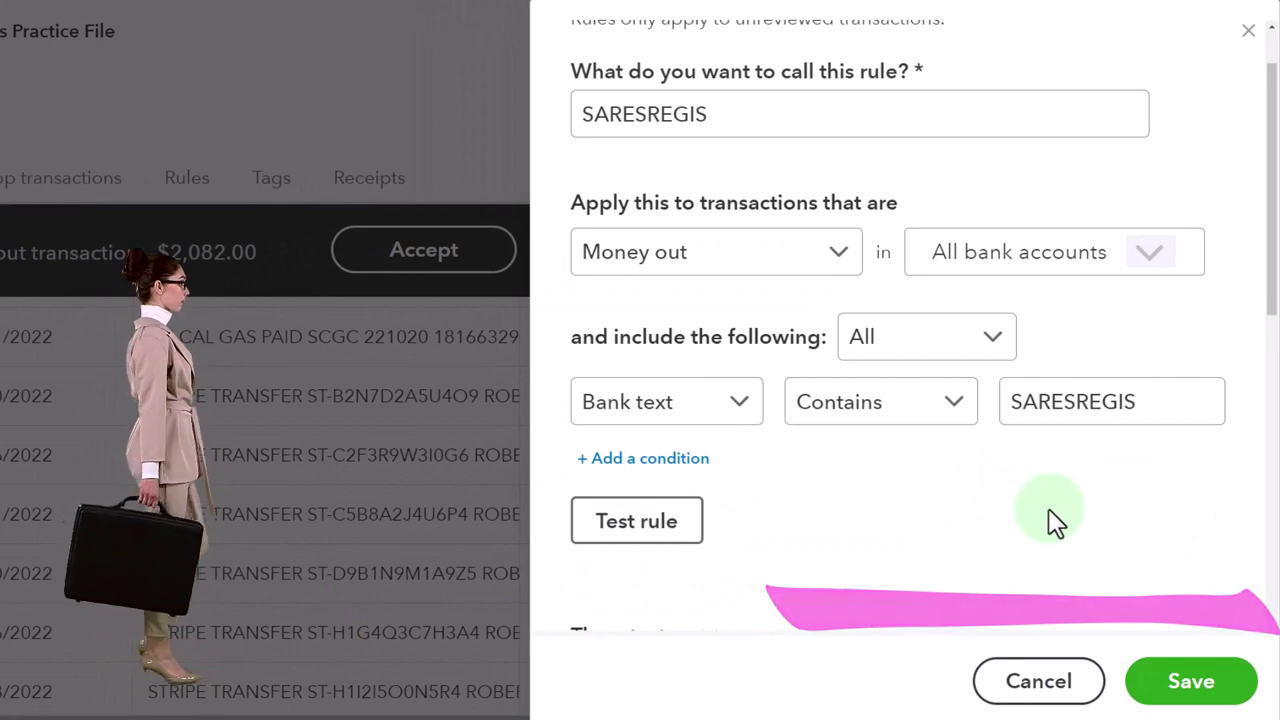
Step: Examine the rule's assigned transaction type, category, payee, tags, bank memo and auto-add setting
{"action": "scroll", "coordinate": [1050, 512], "scroll_direction": "down", "scroll_amount": 3}
{"action": "scroll", "coordinate": [1050, 520], "scroll_direction": "down", "scroll_amount": 2}
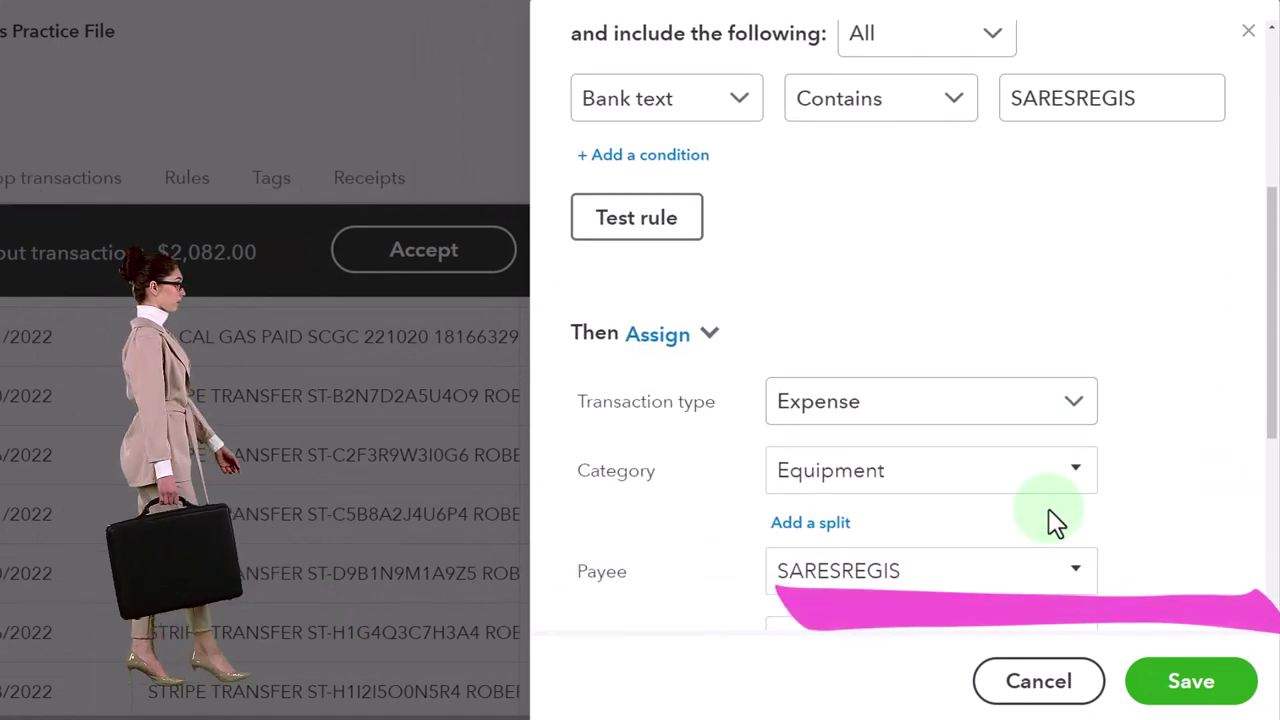
{"action": "scroll", "coordinate": [1048, 445], "scroll_direction": "down", "scroll_amount": 1}
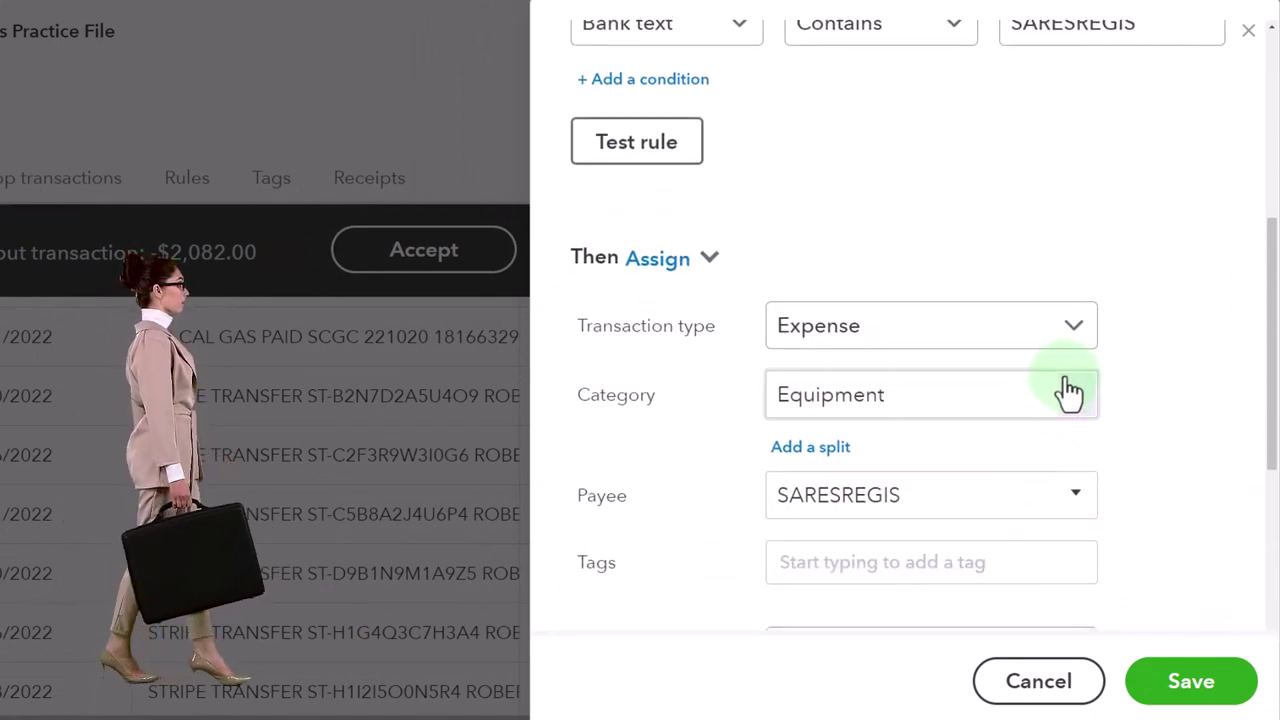
{"action": "left_click", "coordinate": [1077, 330]}
{"action": "left_click", "coordinate": [1077, 330]}
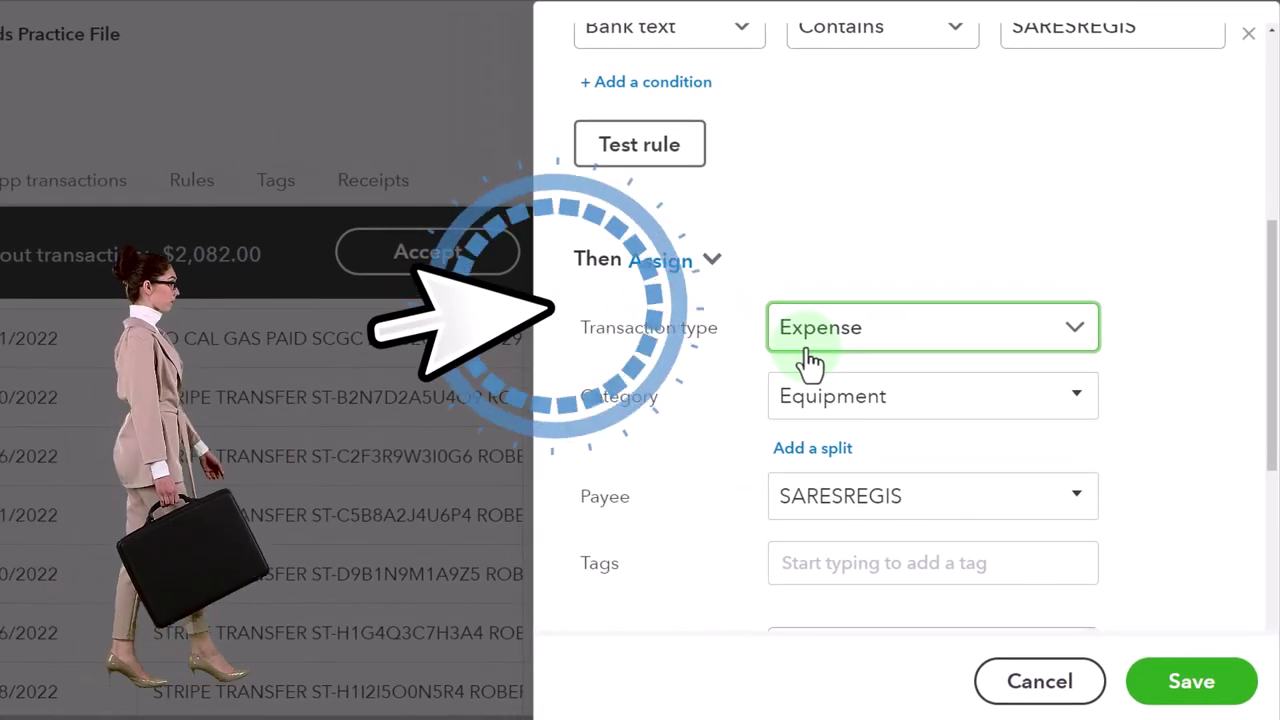
{"action": "scroll", "coordinate": [738, 432], "scroll_direction": "down", "scroll_amount": 1}
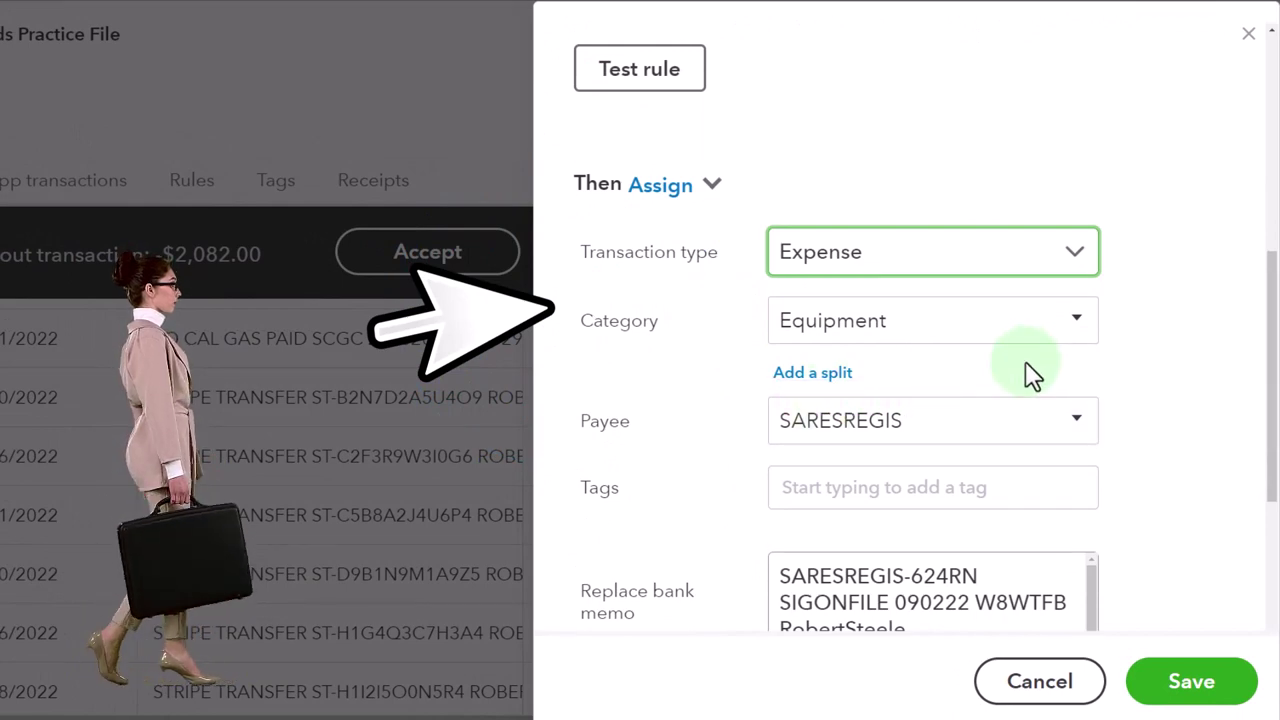
{"action": "left_click", "coordinate": [1078, 336]}
{"action": "left_click", "coordinate": [1079, 340]}
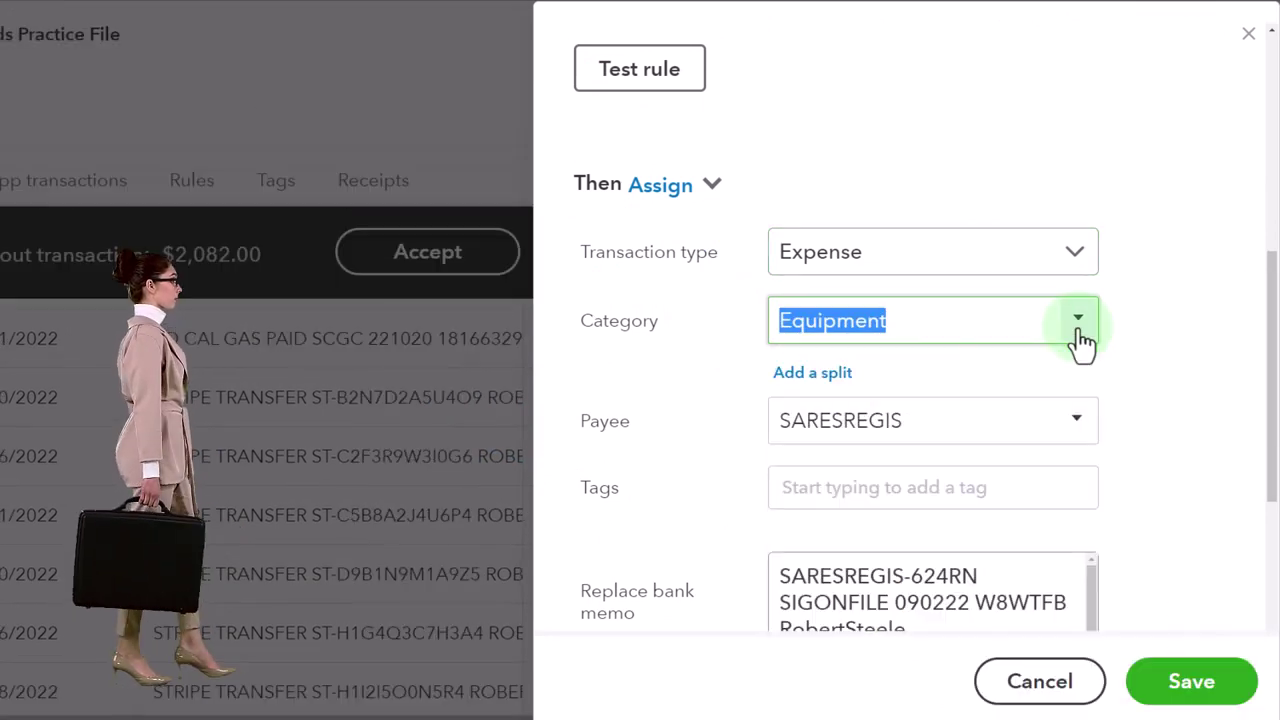
{"action": "scroll", "coordinate": [1114, 323], "scroll_direction": "down", "scroll_amount": 2}
{"action": "scroll", "coordinate": [1115, 332], "scroll_direction": "down", "scroll_amount": 2}
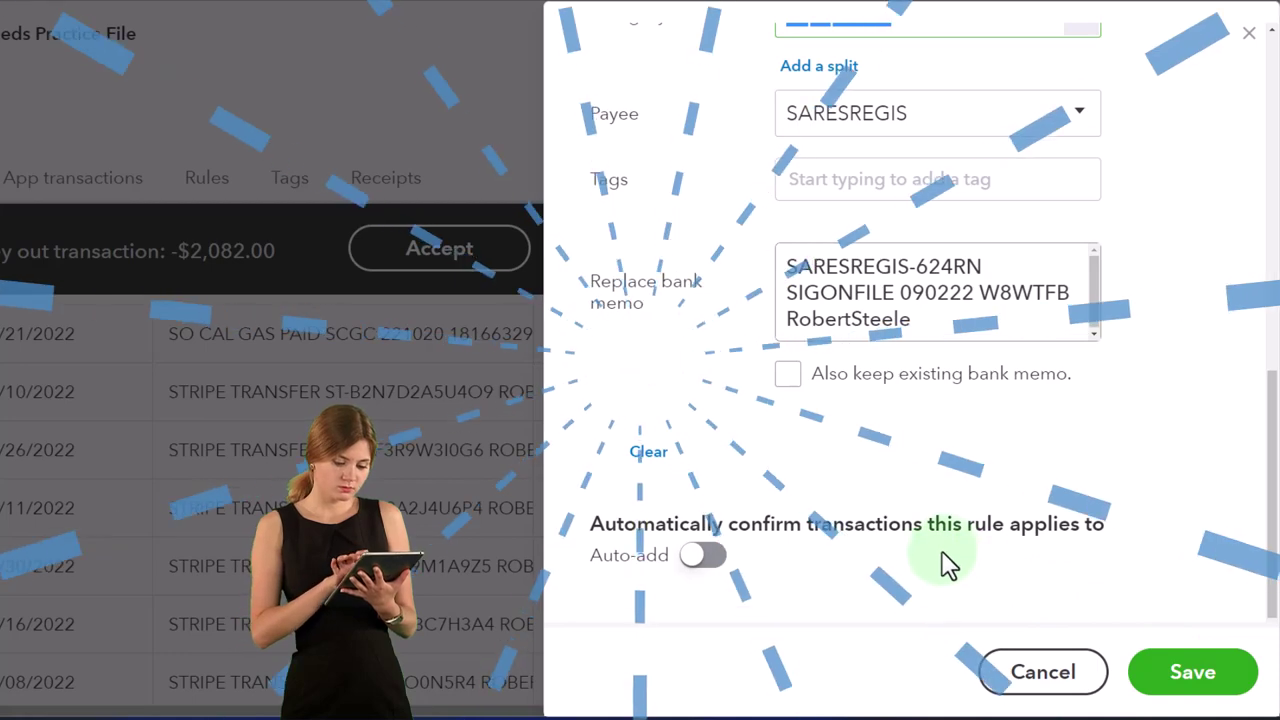
Step: Recheck the rule's name and conditions, and save the SARESREGIS rule
{"action": "scroll", "coordinate": [943, 563], "scroll_direction": "up", "scroll_amount": 5}
{"action": "scroll", "coordinate": [943, 563], "scroll_direction": "up", "scroll_amount": 4}
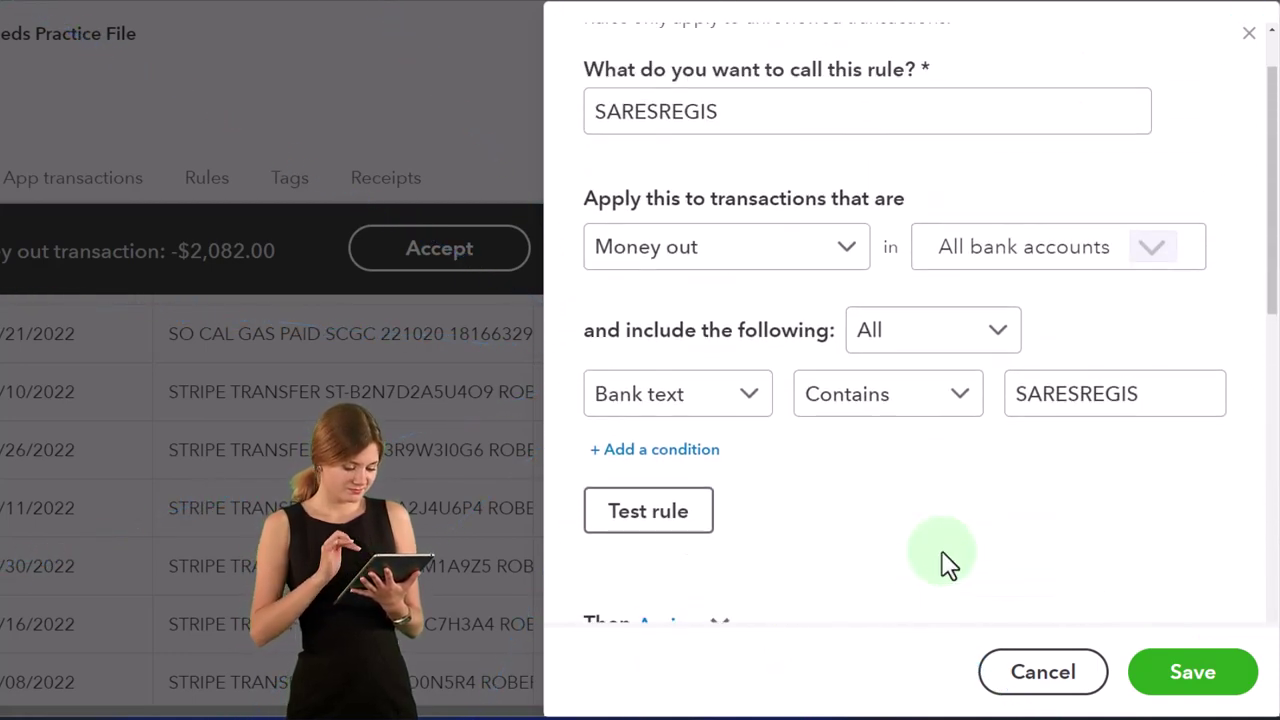
{"action": "scroll", "coordinate": [948, 563], "scroll_direction": "up", "scroll_amount": 2}
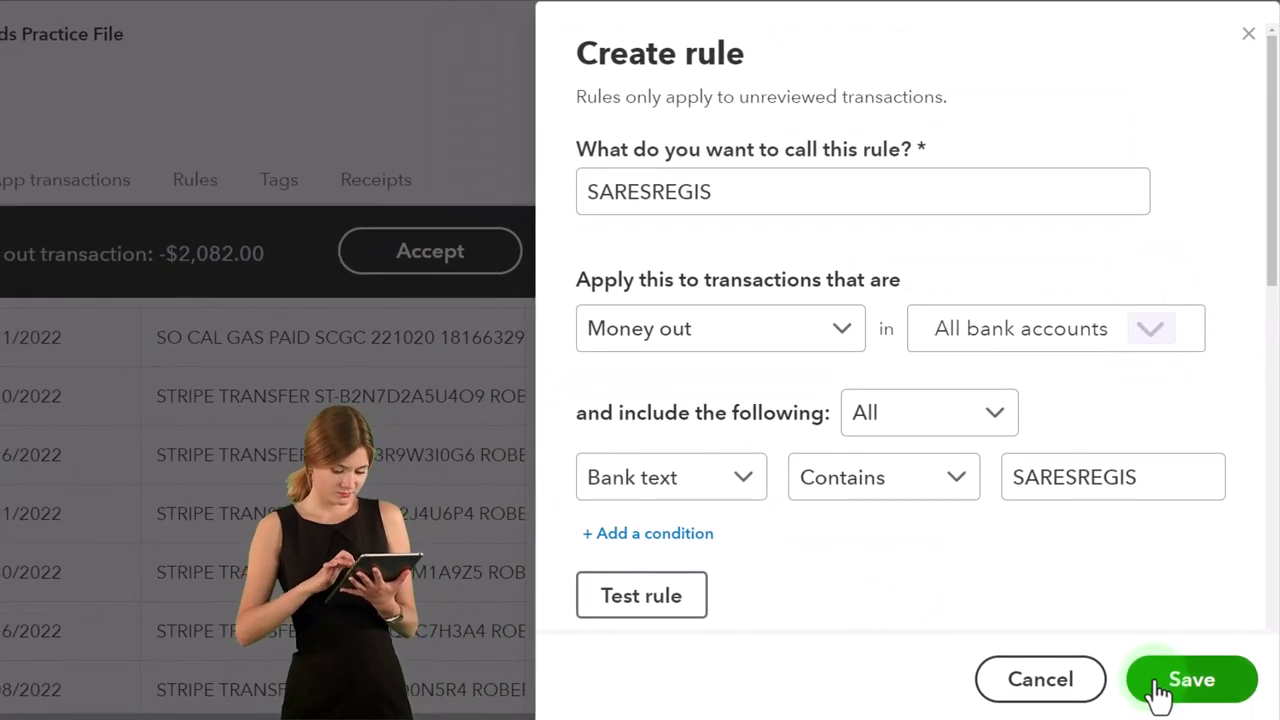
{"action": "left_click", "coordinate": [1160, 690]}
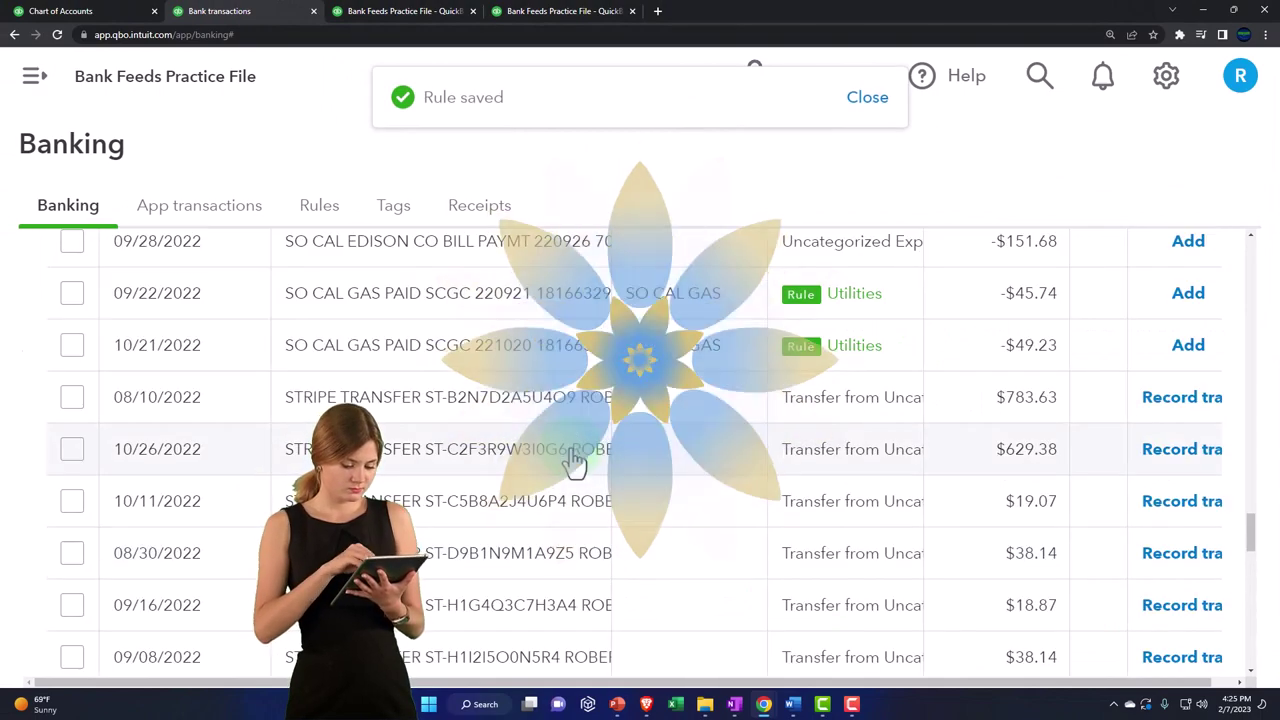
Step: Filter the bank transactions for review to show only the recognized ones
{"action": "scroll", "coordinate": [575, 462], "scroll_direction": "up", "scroll_amount": 10}
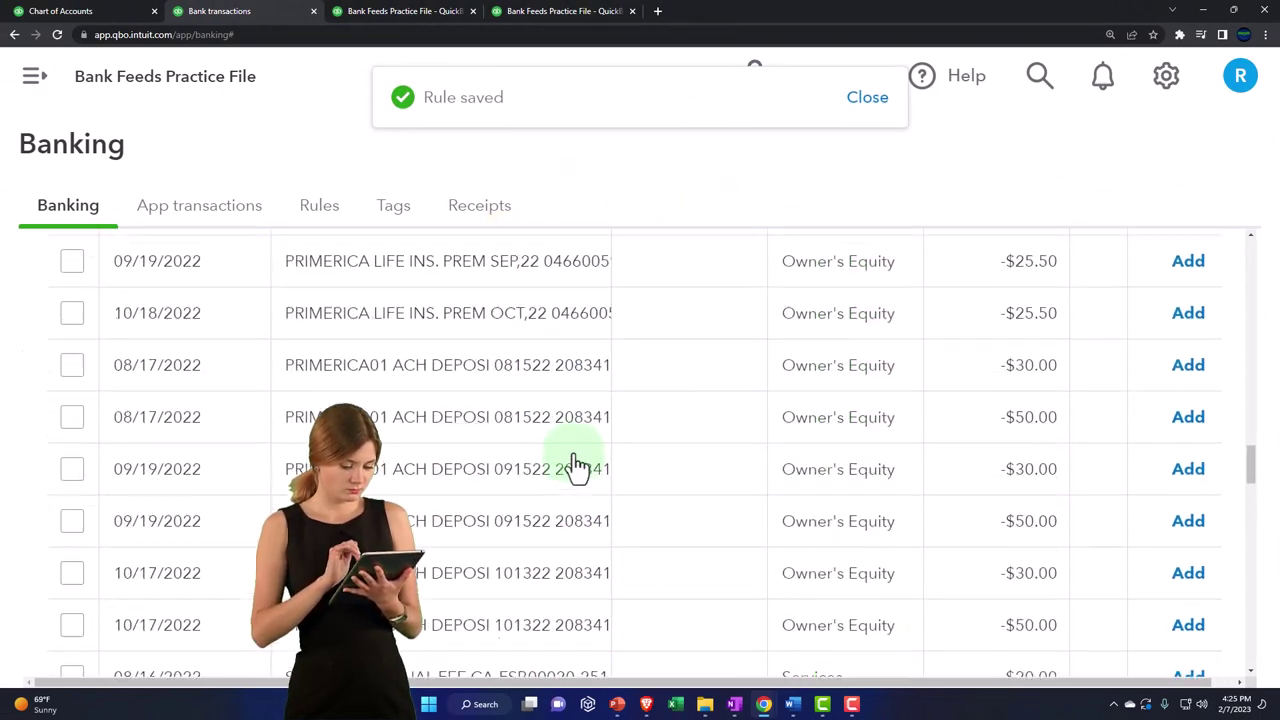
{"action": "scroll", "coordinate": [575, 462], "scroll_direction": "up", "scroll_amount": 15}
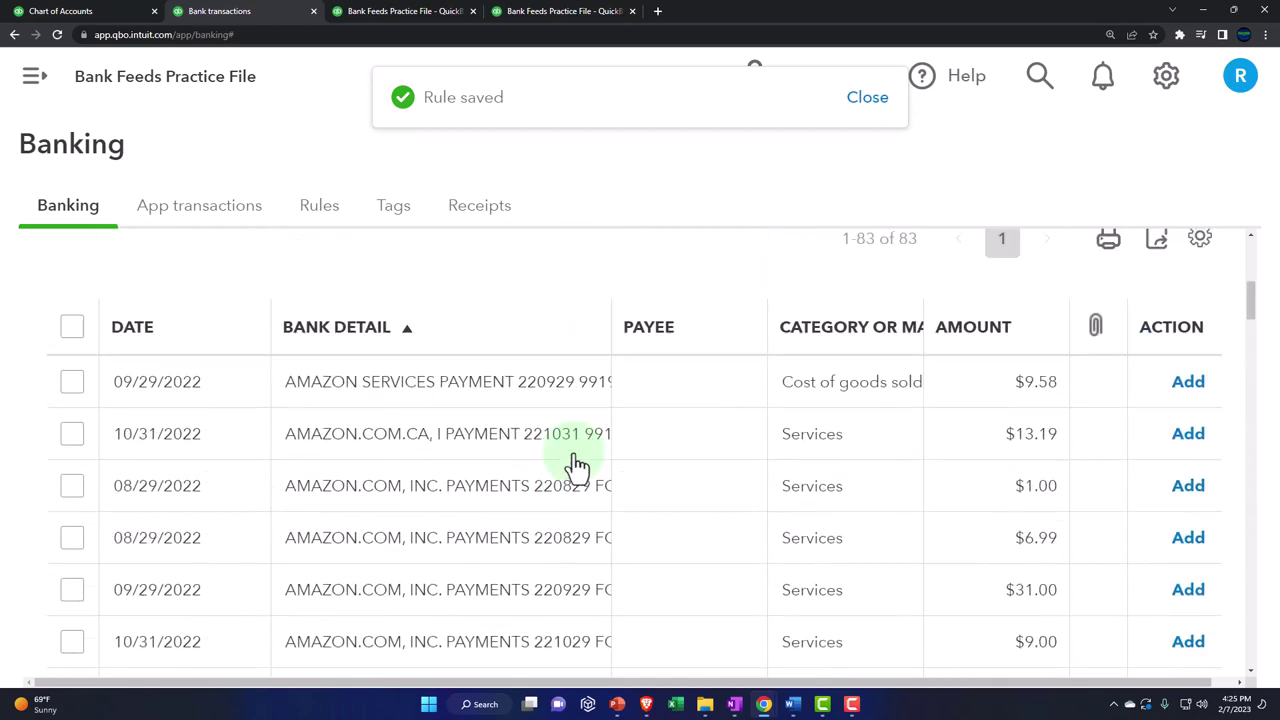
{"action": "scroll", "coordinate": [509, 489], "scroll_direction": "down", "scroll_amount": 1}
{"action": "left_click", "coordinate": [407, 530]}
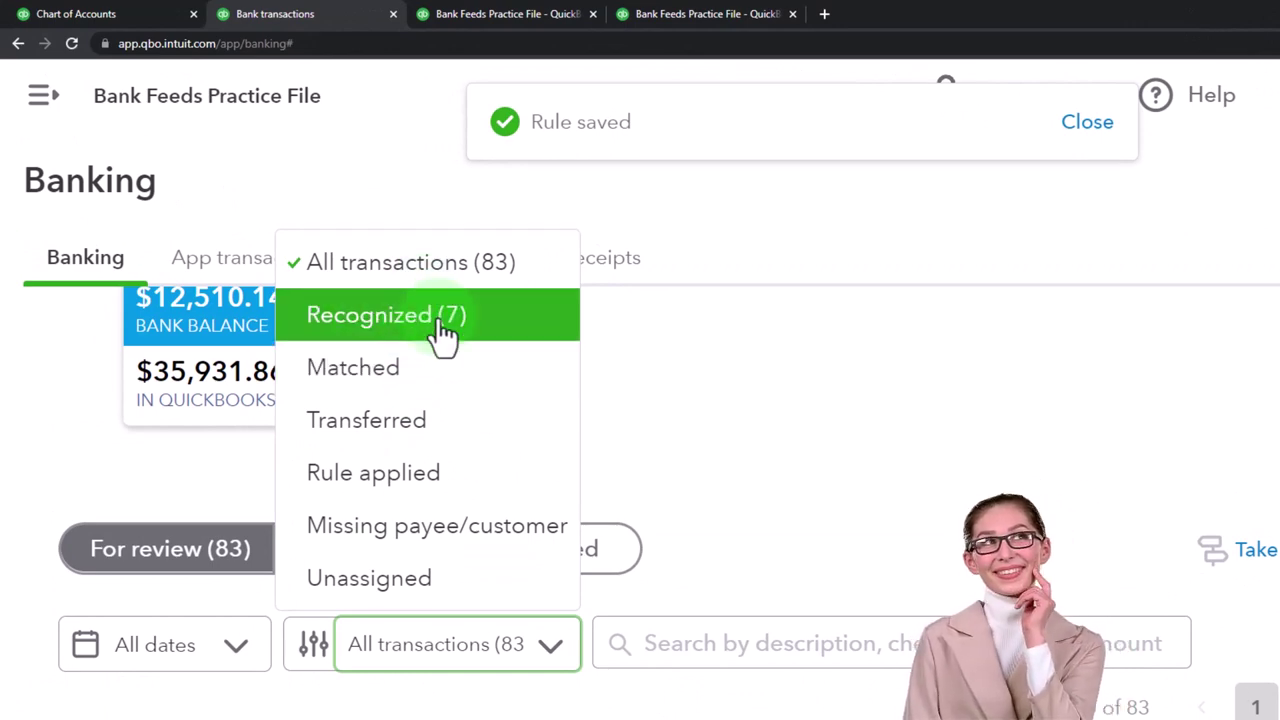
{"action": "left_click", "coordinate": [443, 335]}
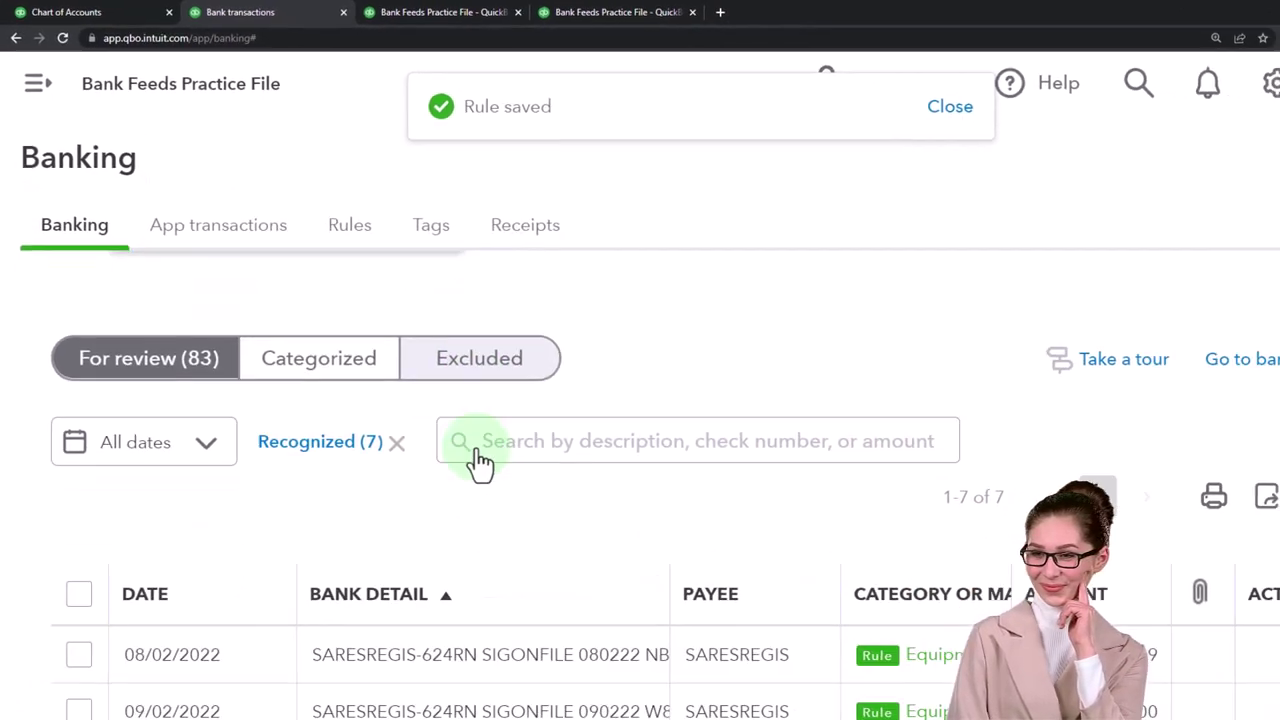
{"action": "scroll", "coordinate": [480, 460], "scroll_direction": "down", "scroll_amount": 3}
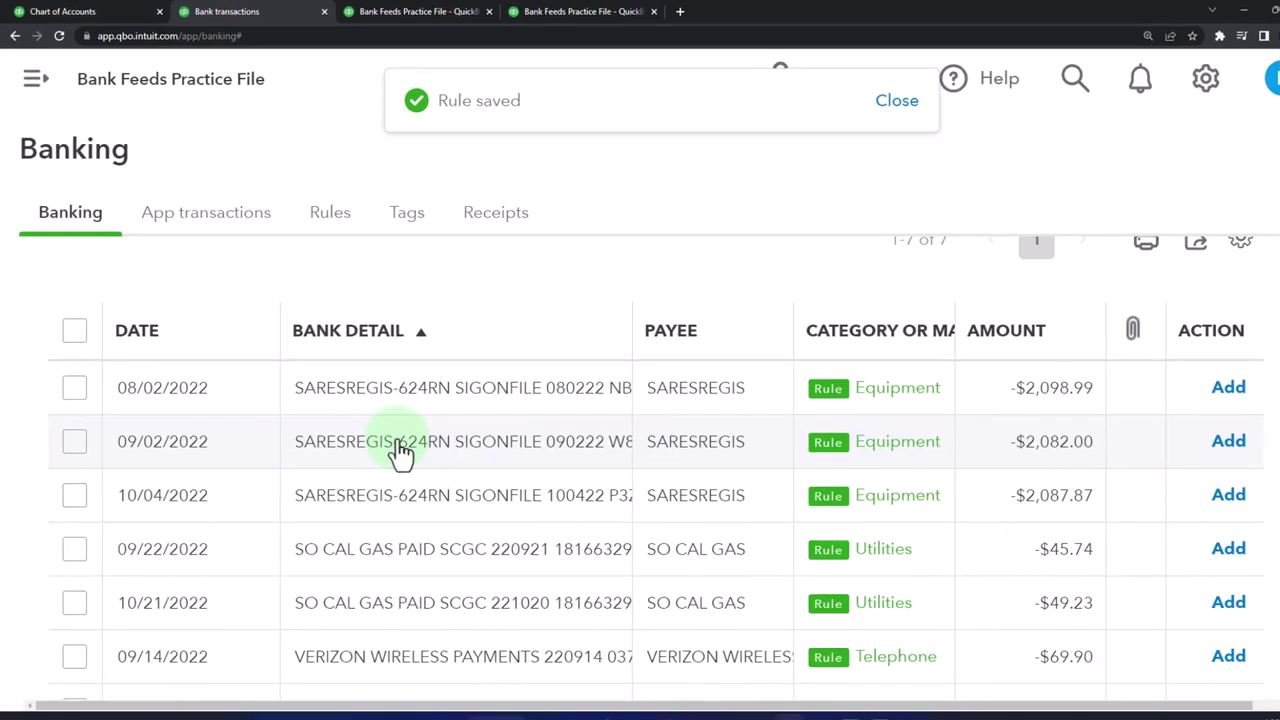
Step: Expand the 09/02/2022 SARESREGIS transaction and check its vendor, category, memo and applied rule
{"action": "left_click", "coordinate": [400, 450]}
{"action": "scroll", "coordinate": [390, 440], "scroll_direction": "down", "scroll_amount": 1}
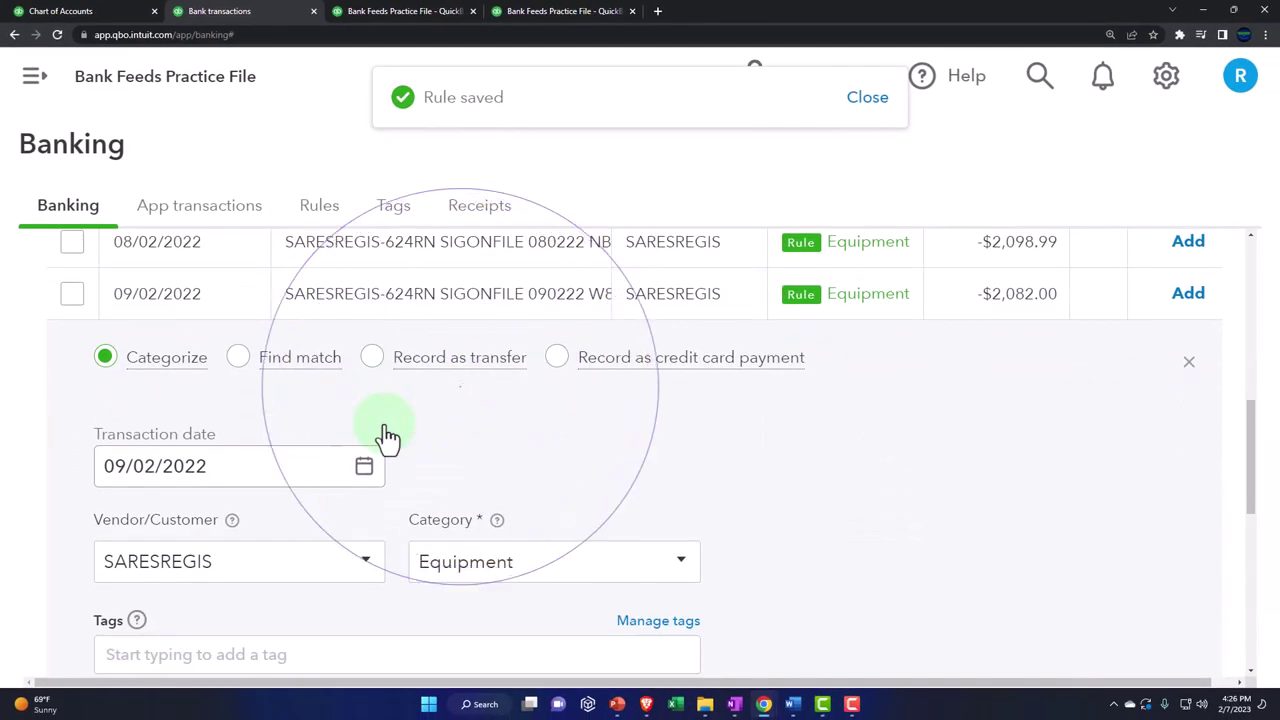
{"action": "scroll", "coordinate": [388, 437], "scroll_direction": "down", "scroll_amount": 3}
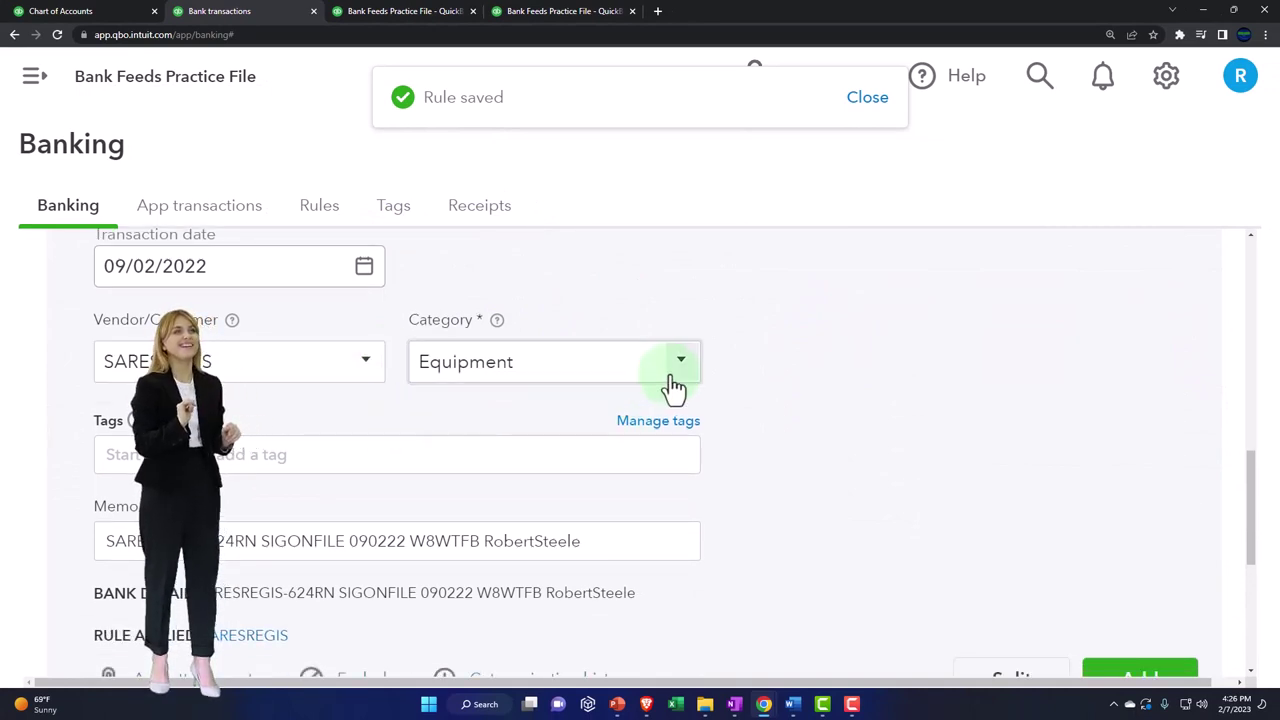
{"action": "scroll", "coordinate": [672, 387], "scroll_direction": "down", "scroll_amount": 1}
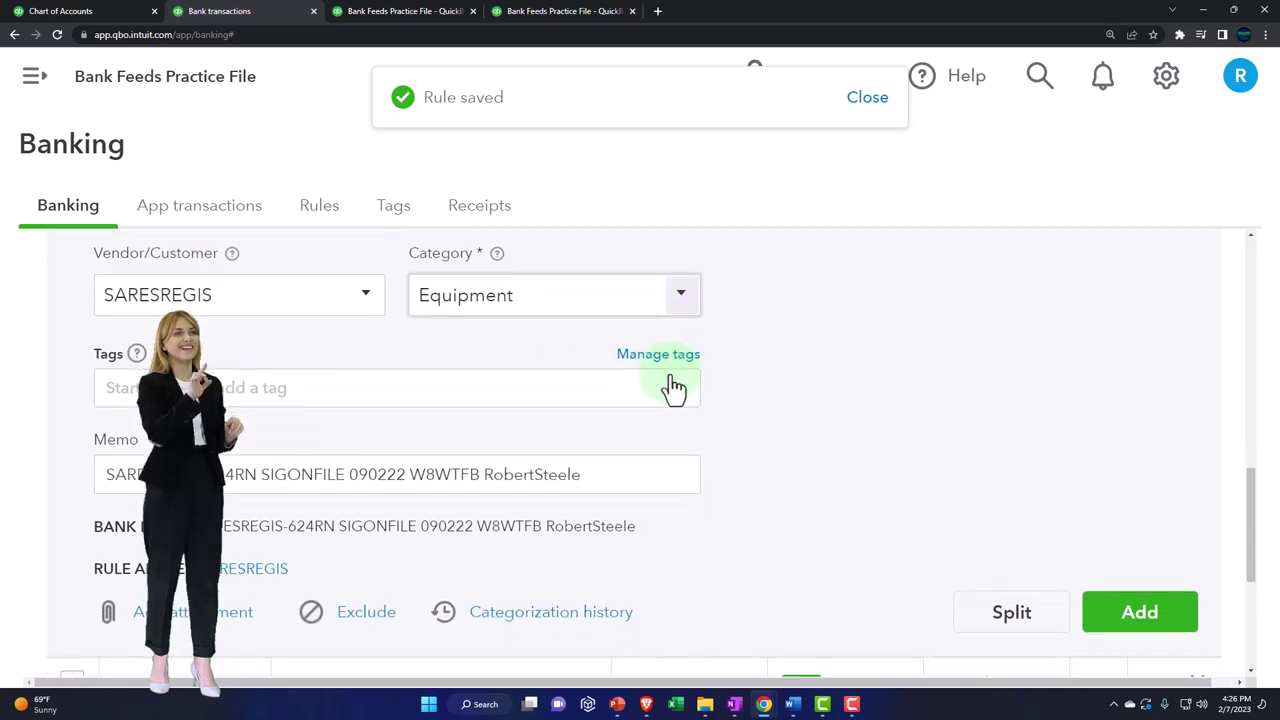
Step: Examine the split options for the 09/02/2022 transaction, and close them without splitting it
{"action": "left_click", "coordinate": [1003, 612]}
{"action": "scroll", "coordinate": [733, 518], "scroll_direction": "down", "scroll_amount": 2}
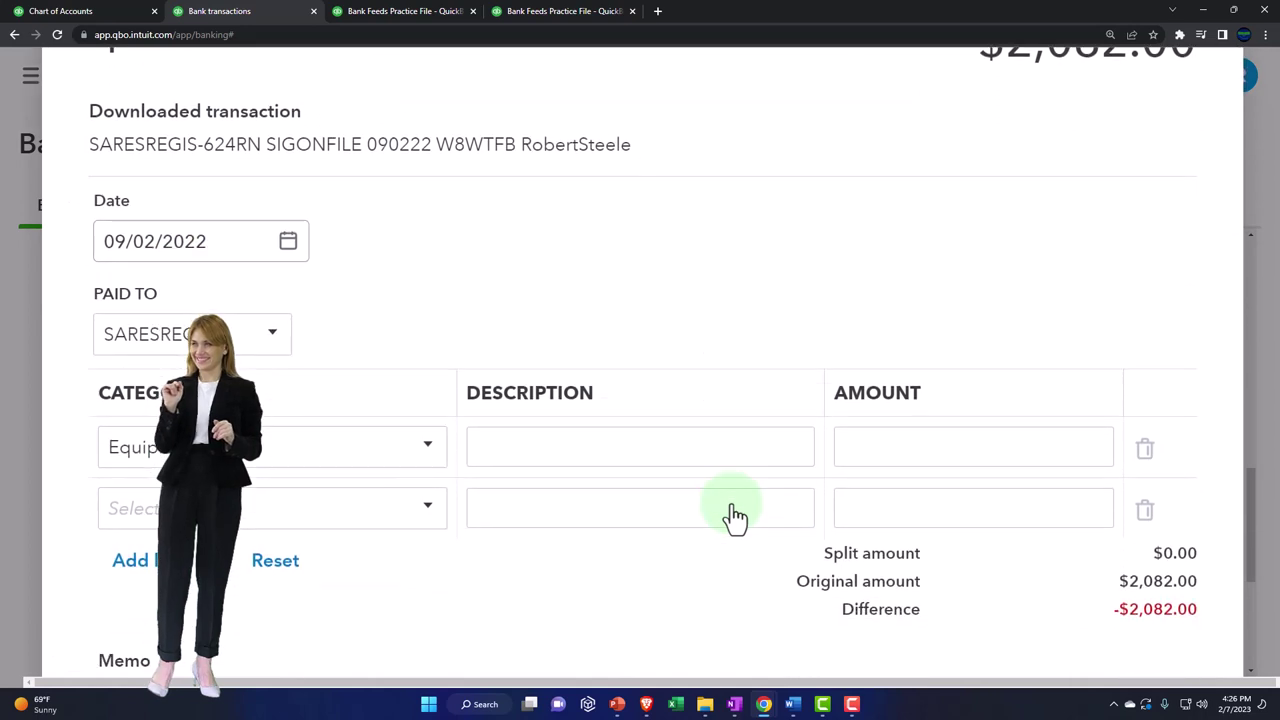
{"action": "left_click", "coordinate": [735, 515]}
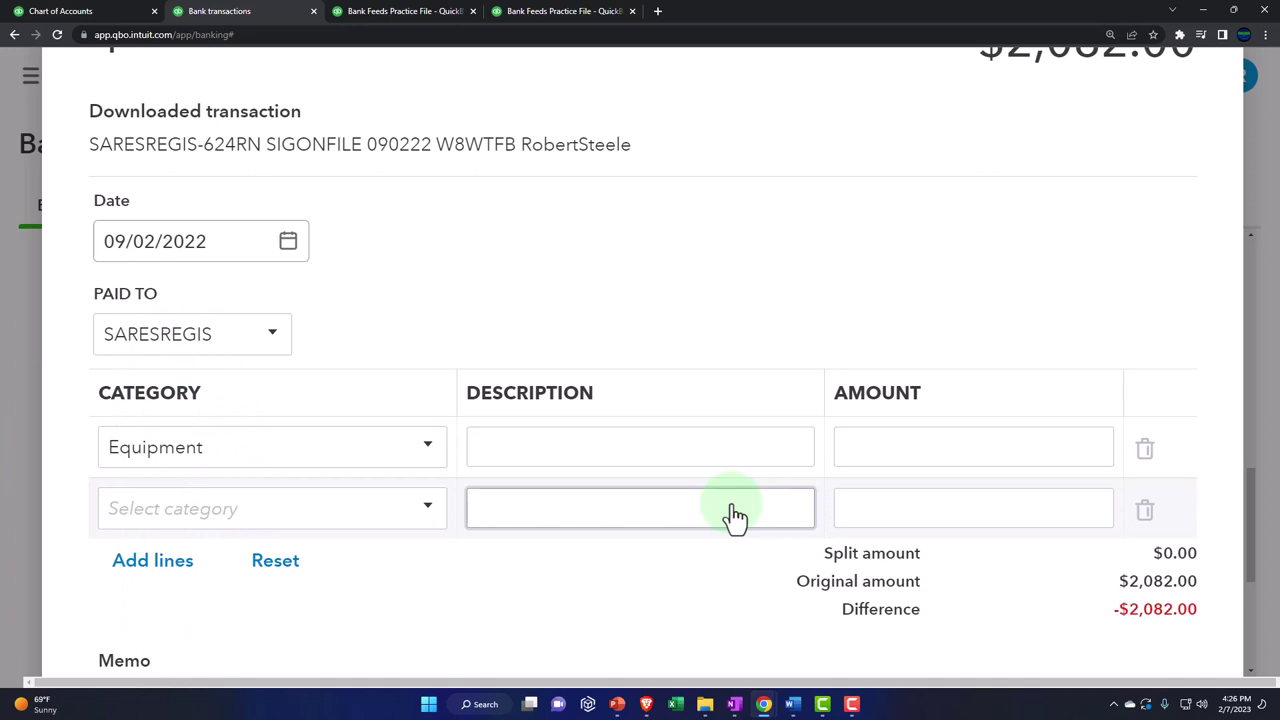
{"action": "scroll", "coordinate": [733, 508], "scroll_direction": "up", "scroll_amount": 2}
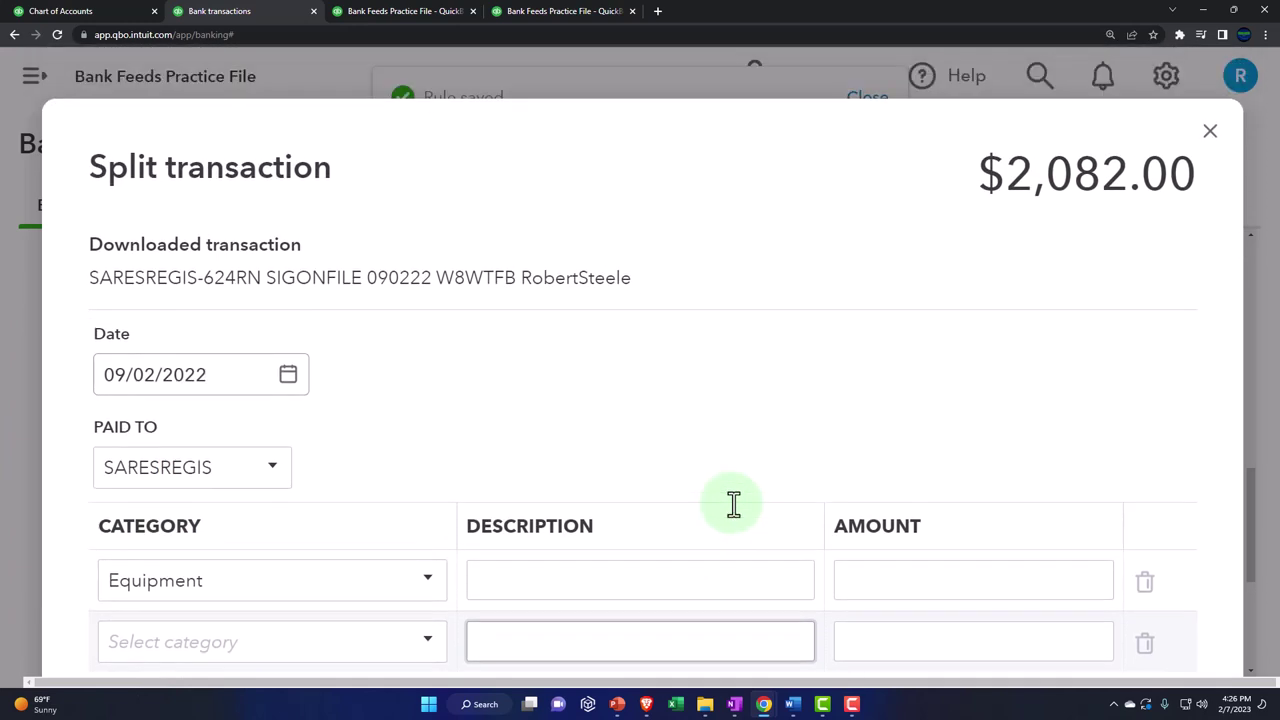
{"action": "left_click", "coordinate": [1210, 133]}
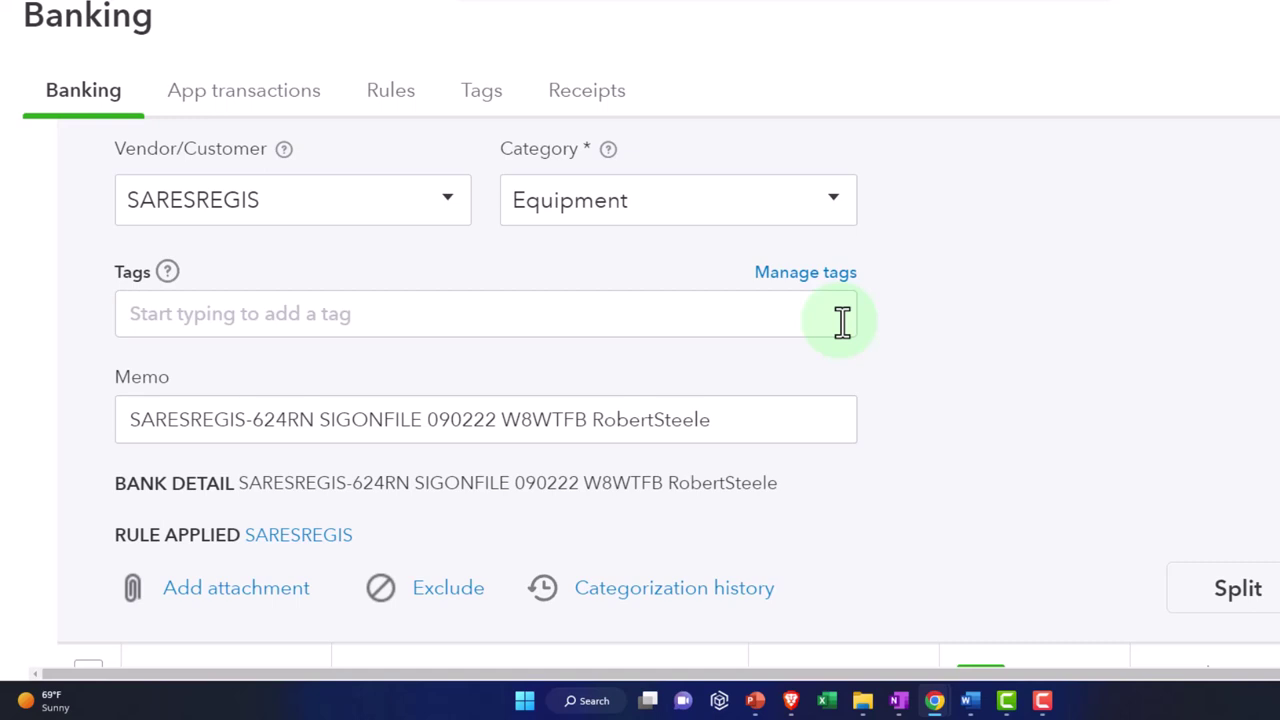
Step: Add the 09/02/2022 SARESREGIS transaction to the books under the Equipment category
{"action": "left_click", "coordinate": [516, 402]}
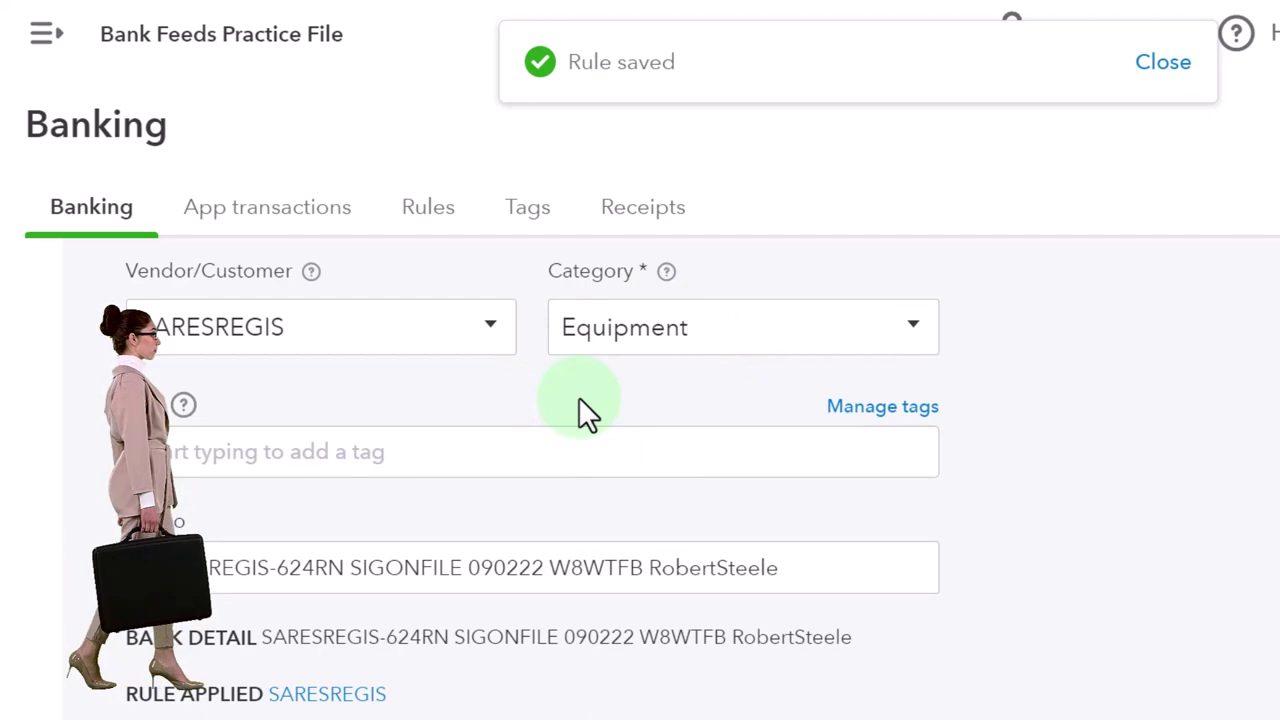
{"action": "scroll", "coordinate": [580, 405], "scroll_direction": "down", "scroll_amount": 1}
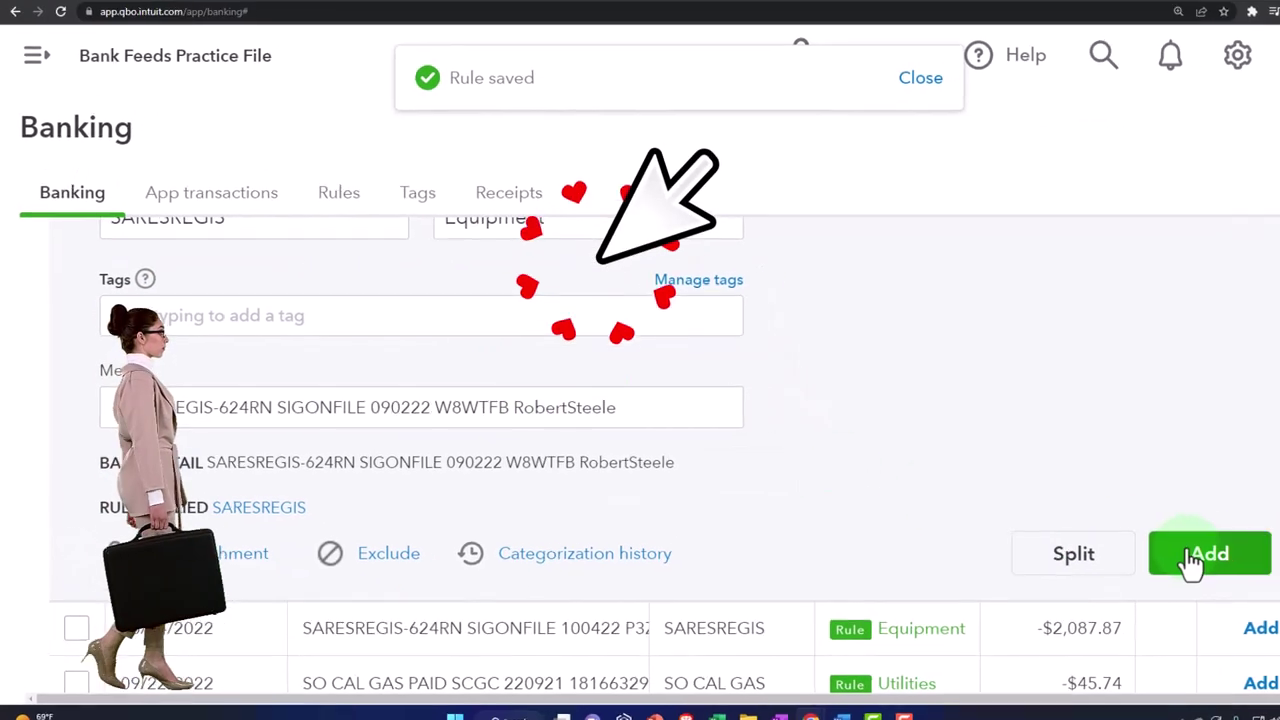
{"action": "left_click", "coordinate": [1270, 566]}
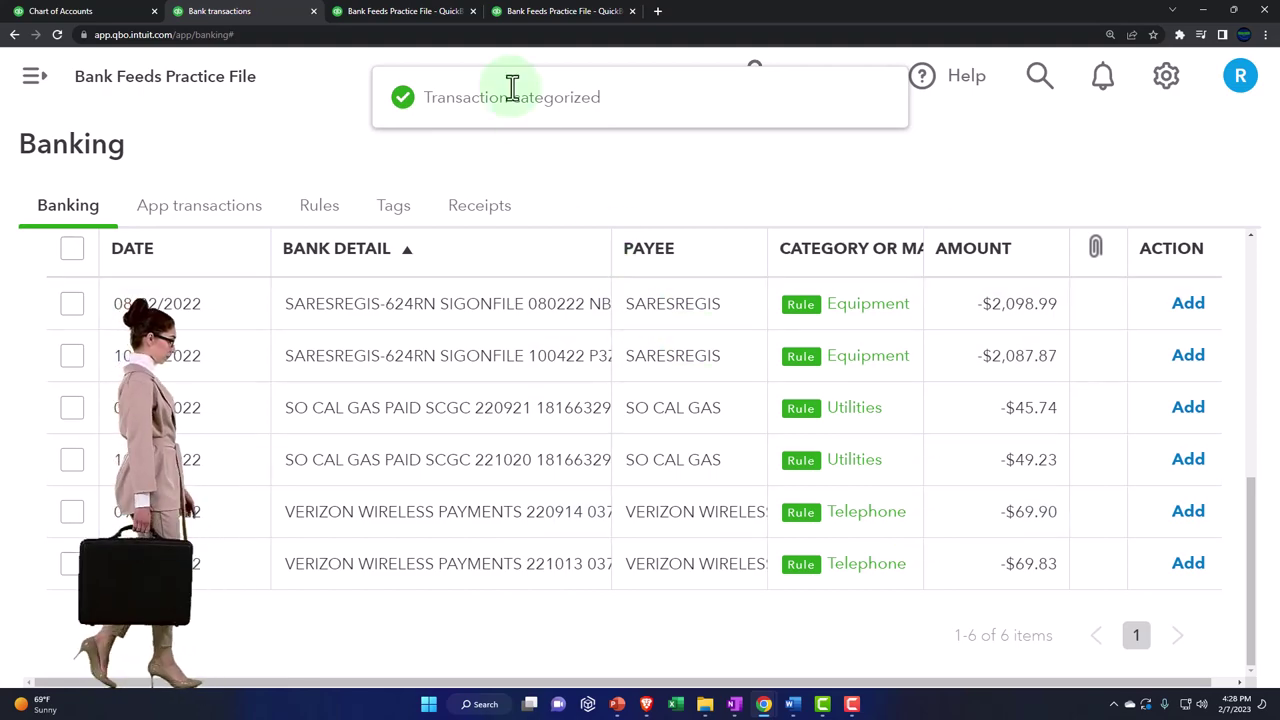
Step: Review the list of bank rules with their conditions and category settings
{"action": "left_click", "coordinate": [330, 214]}
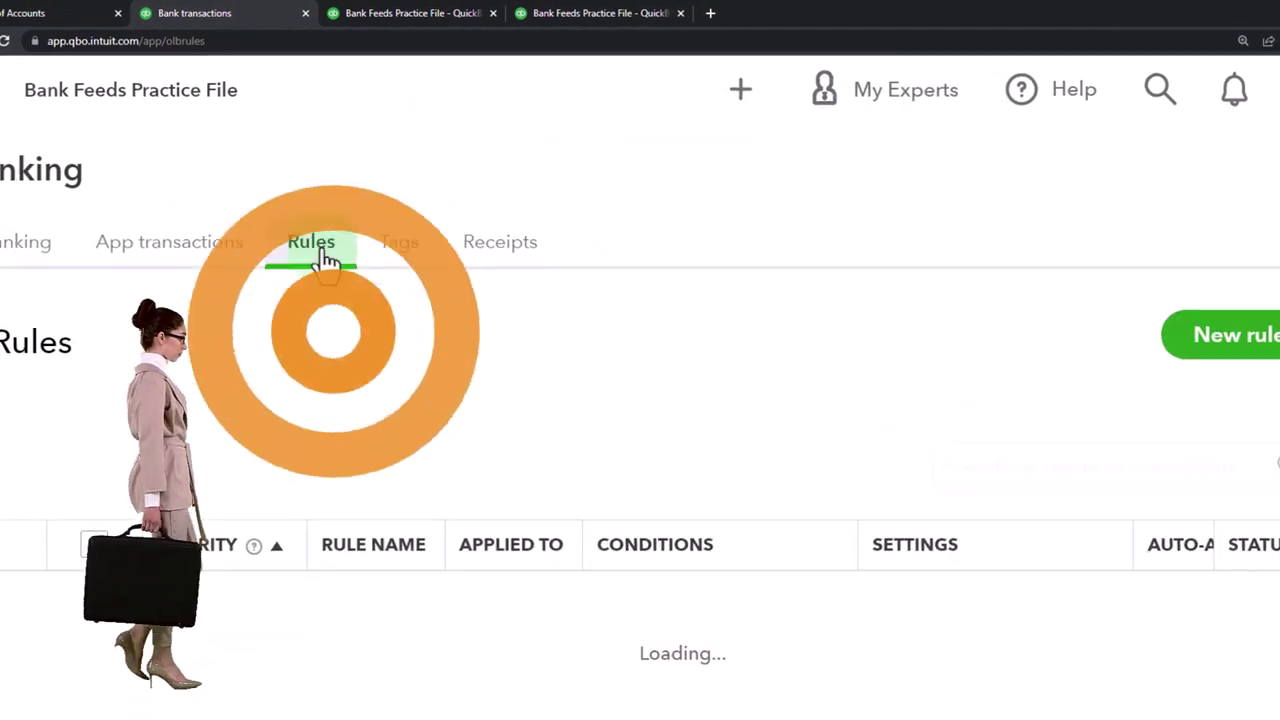
{"action": "scroll", "coordinate": [407, 324], "scroll_direction": "down", "scroll_amount": 1}
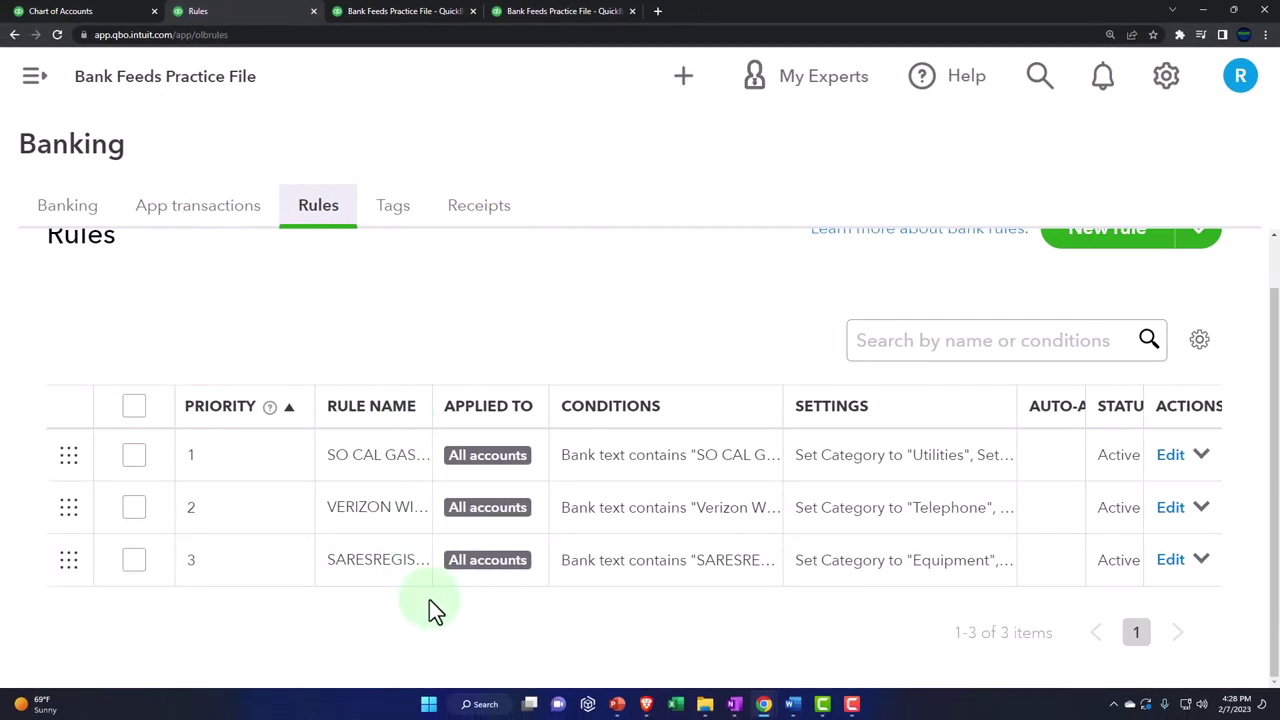
Step: Rerun the 2022 Balance Sheet report and view its cash accounts
{"action": "left_click", "coordinate": [390, 12]}
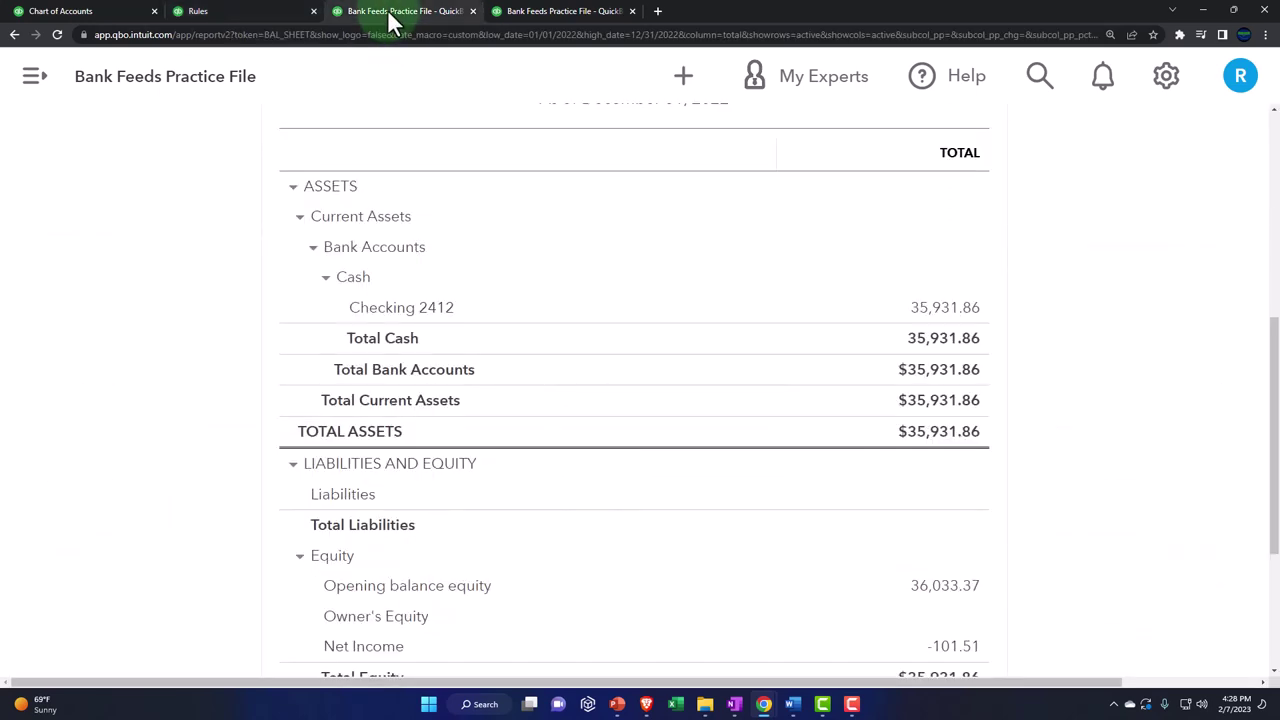
{"action": "scroll", "coordinate": [590, 407], "scroll_direction": "up", "scroll_amount": 5}
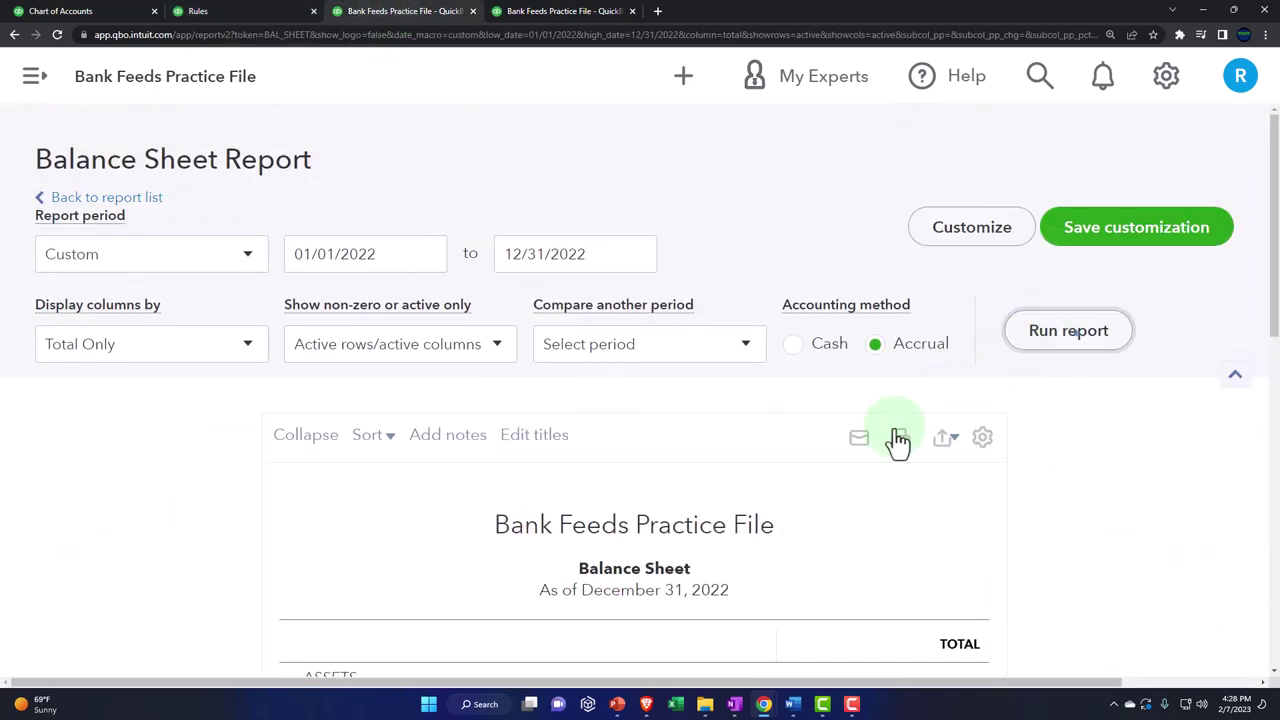
{"action": "scroll", "coordinate": [897, 440], "scroll_direction": "down", "scroll_amount": 3}
{"action": "key", "text": "ctrl+plus"}
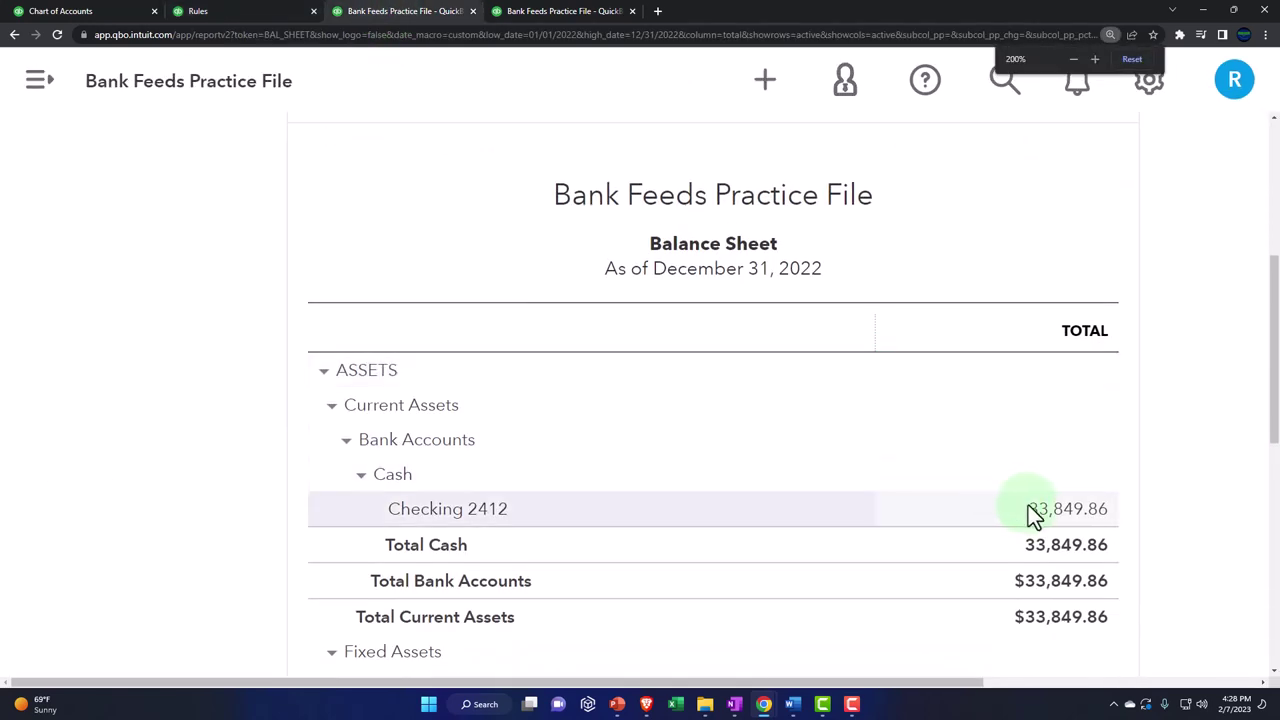
Step: Inspect the 09/02/2022 SARESREGIS expense behind the Checking 2412 balance, close it and return to the Balance Sheet
{"action": "left_click", "coordinate": [1035, 512]}
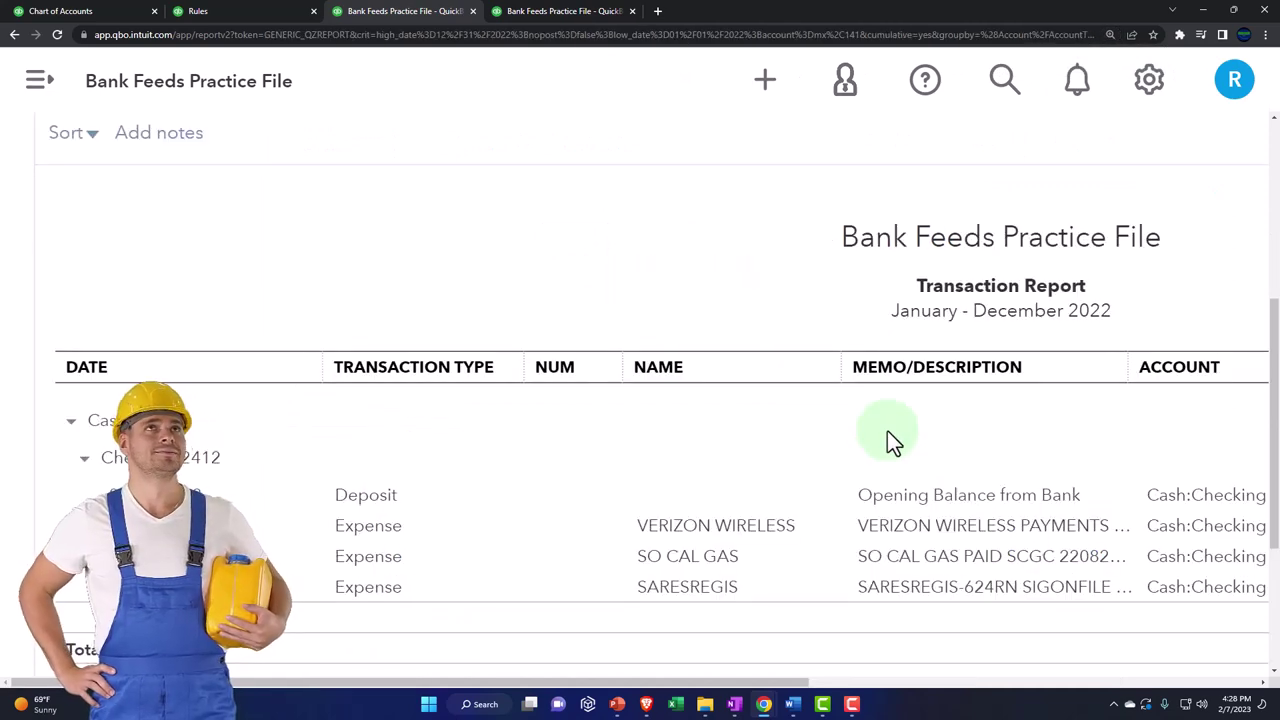
{"action": "key", "text": "ctrl+minus"}
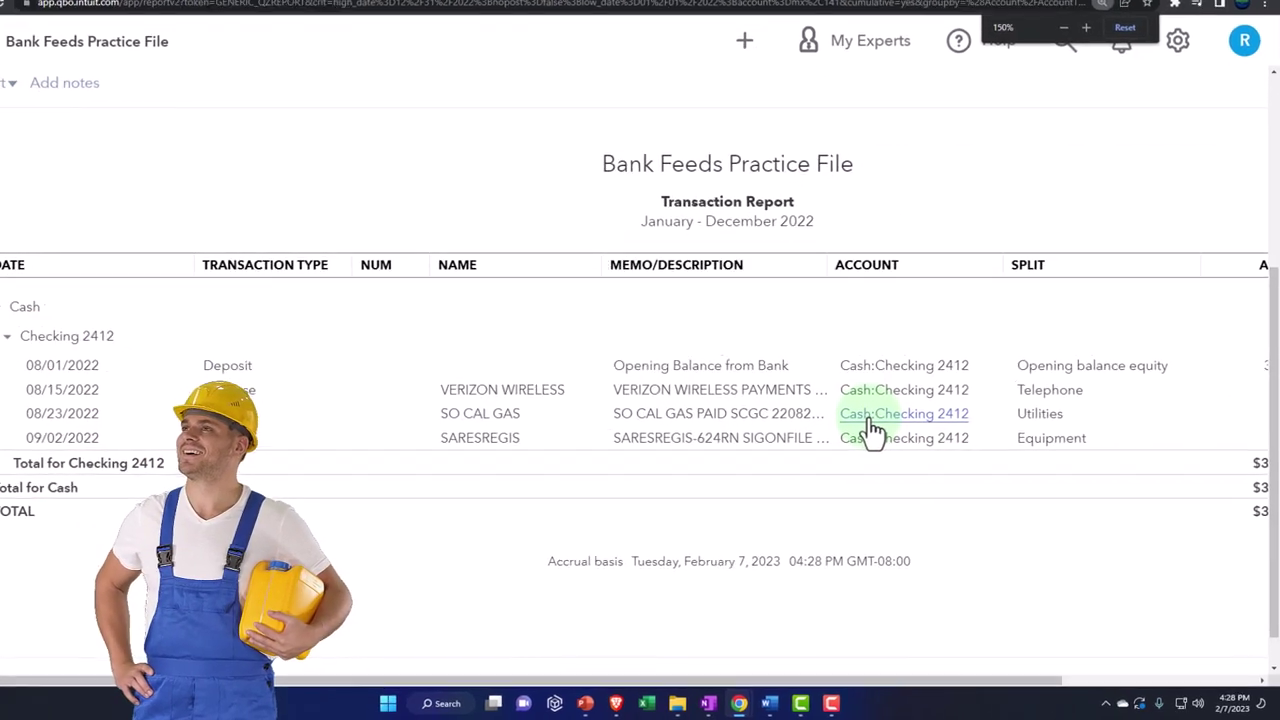
{"action": "left_click", "coordinate": [1034, 429]}
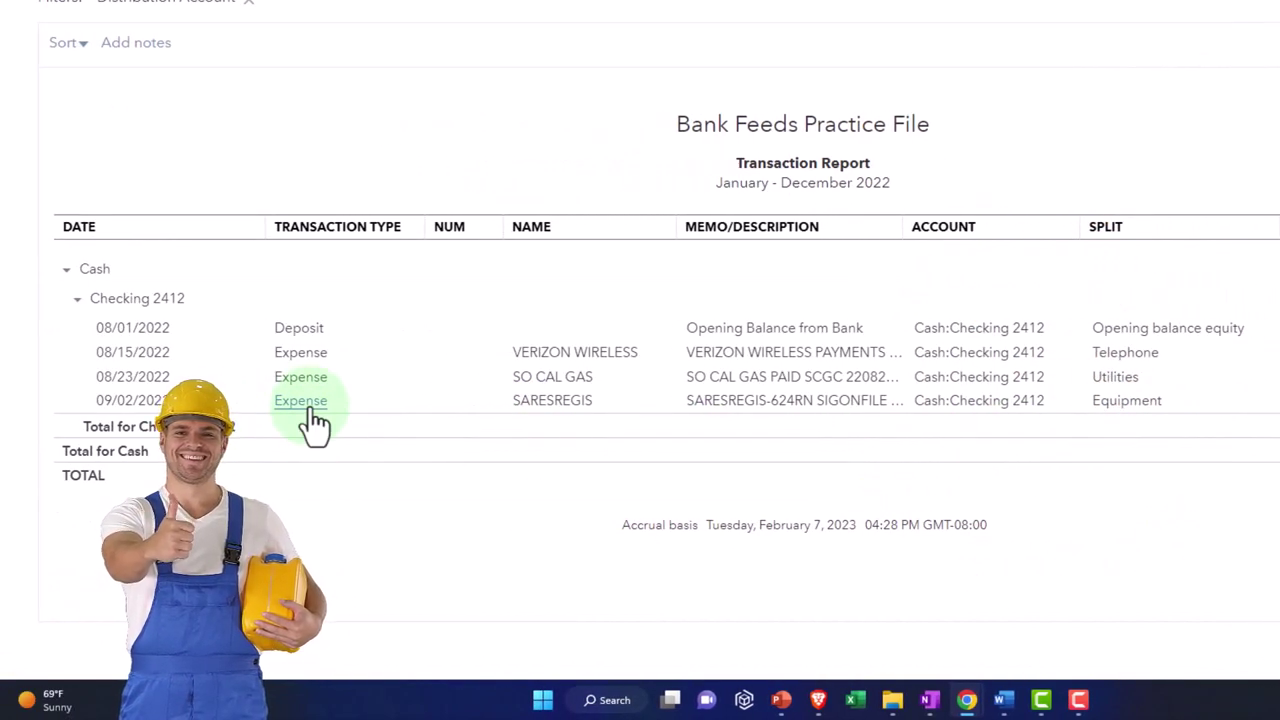
{"action": "left_click", "coordinate": [309, 410]}
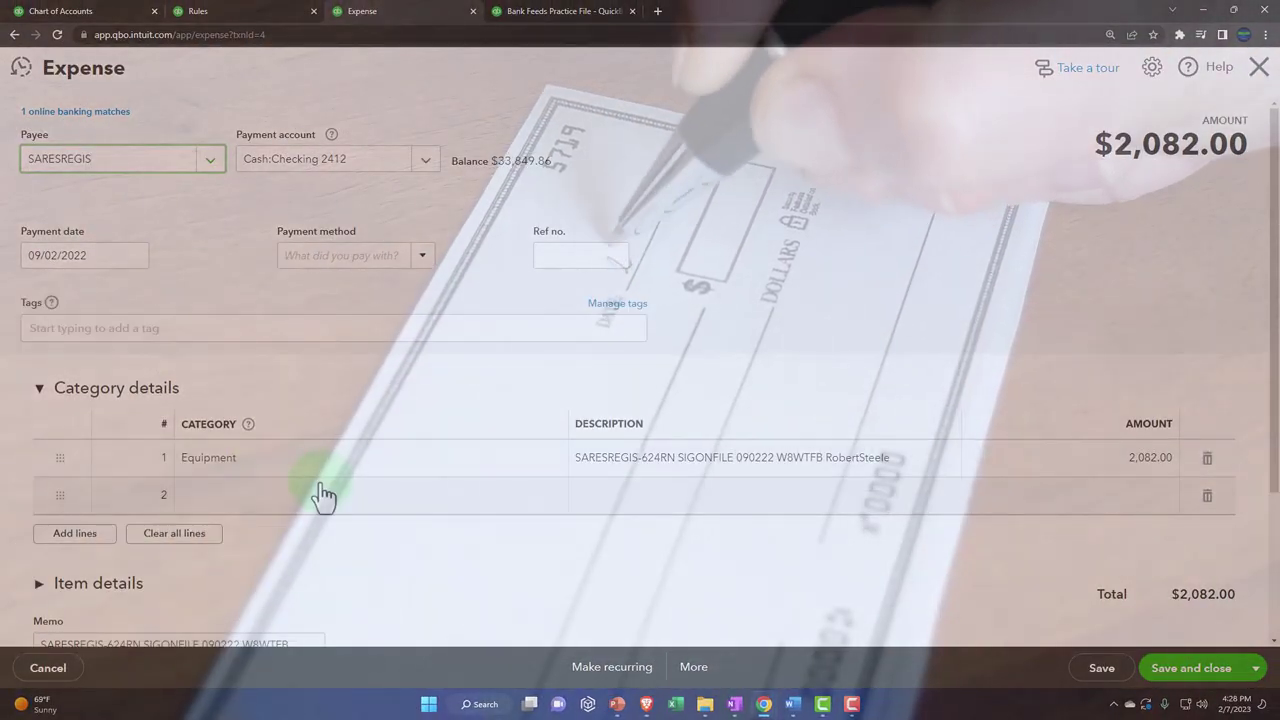
{"action": "left_click", "coordinate": [1261, 78]}
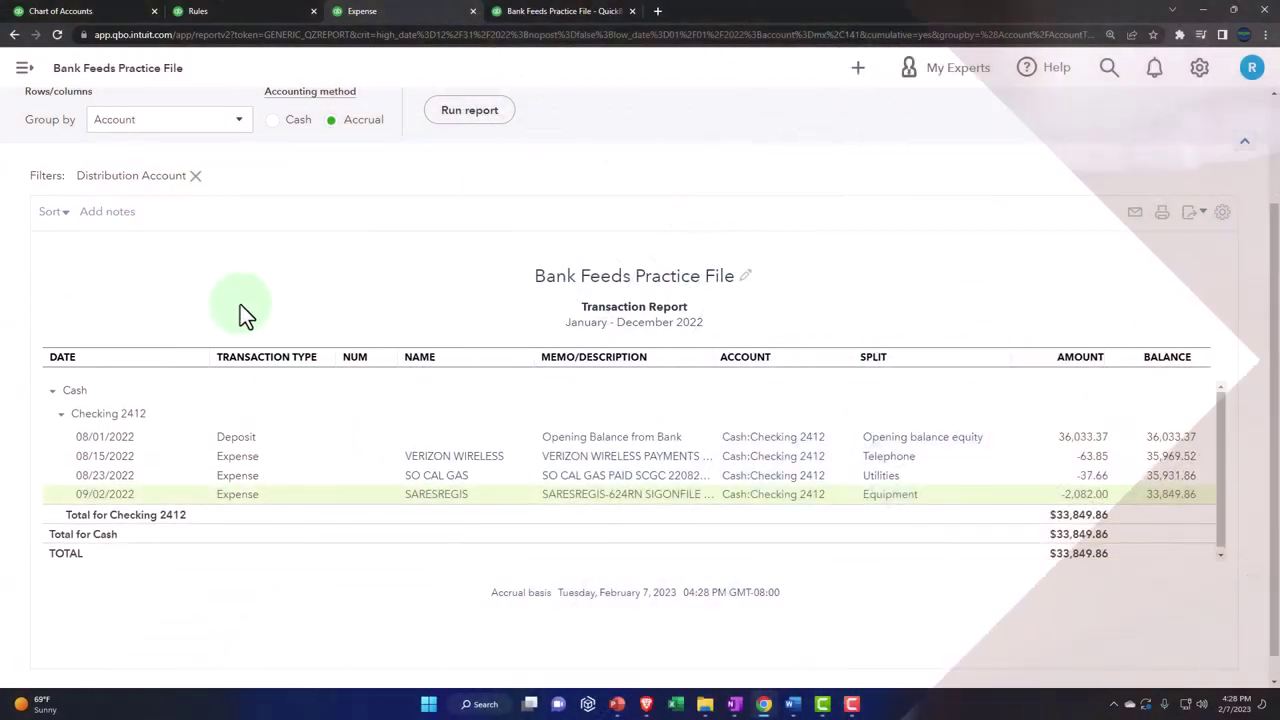
{"action": "left_click", "coordinate": [121, 156]}
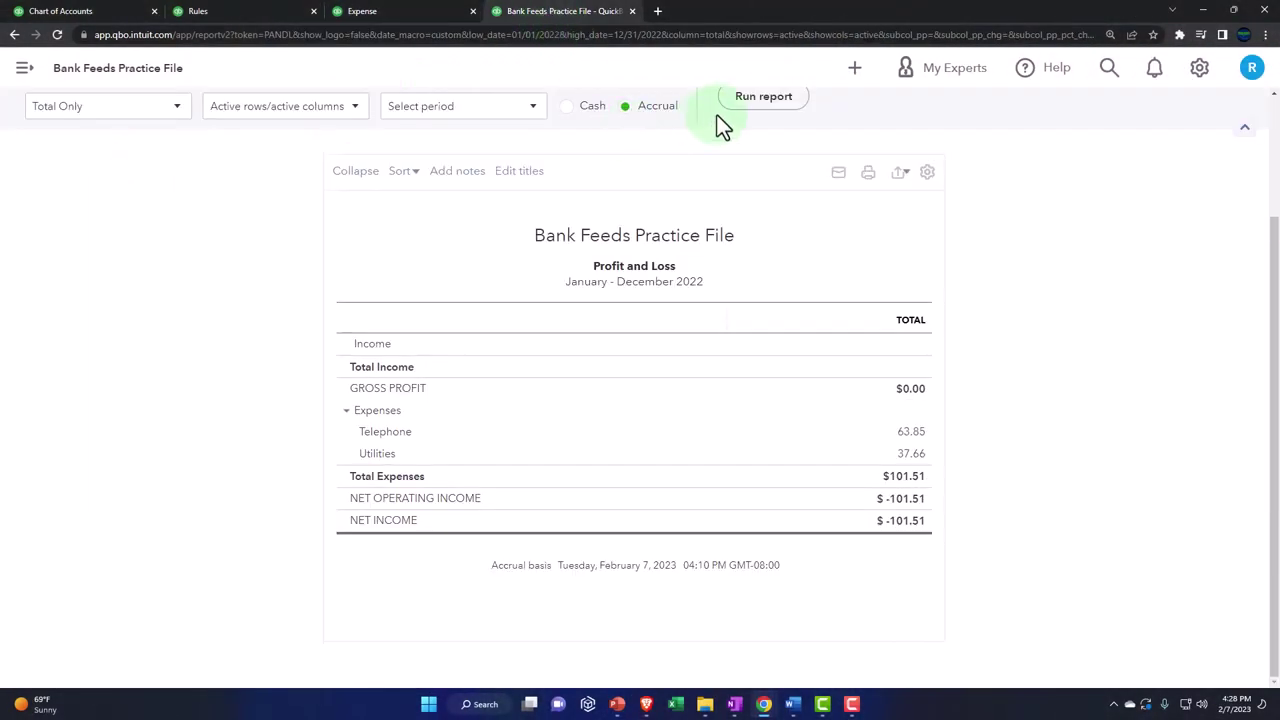
Step: Rerun the 2022 Profit and Loss report and enlarge it for reading
{"action": "left_click", "coordinate": [741, 118]}
{"action": "key", "text": "ctrl+plus"}
{"action": "key", "text": "ctrl+plus"}
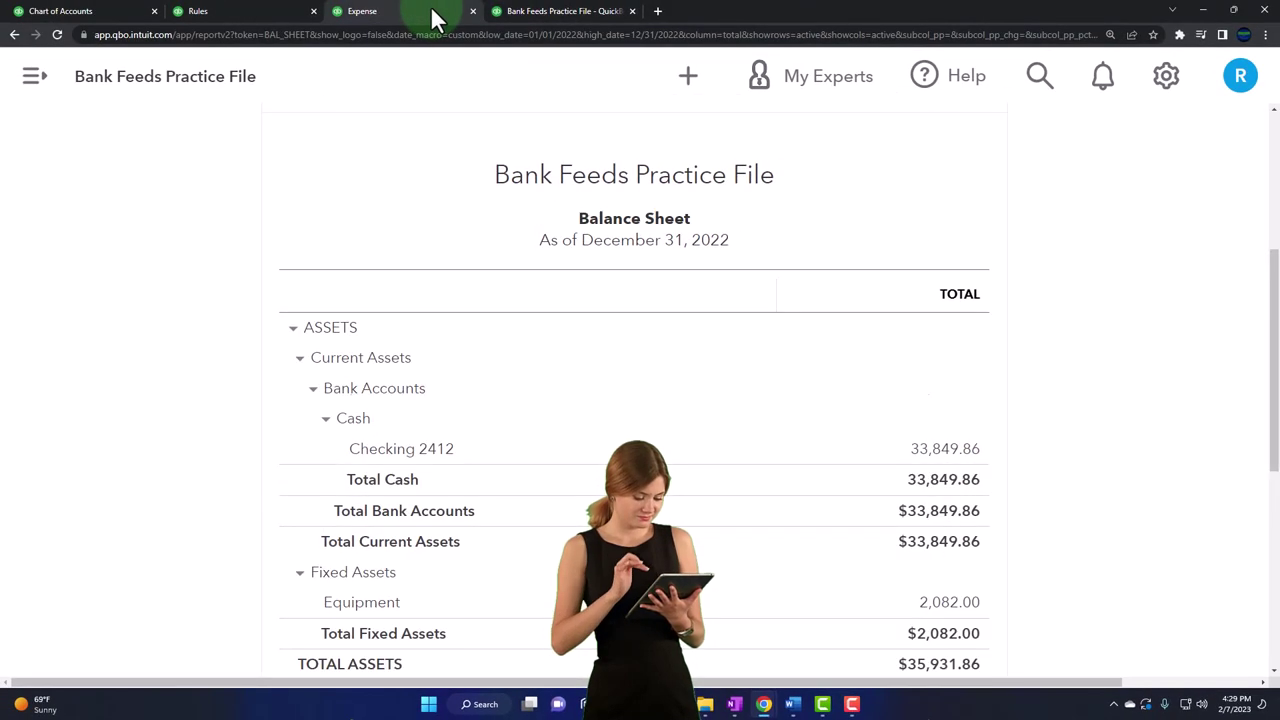
Step: Inspect the 09/02/2022 expense behind the Balance Sheet's Equipment amount, close it and return to the report summary
{"action": "scroll", "coordinate": [196, 370], "scroll_direction": "down", "scroll_amount": 5}
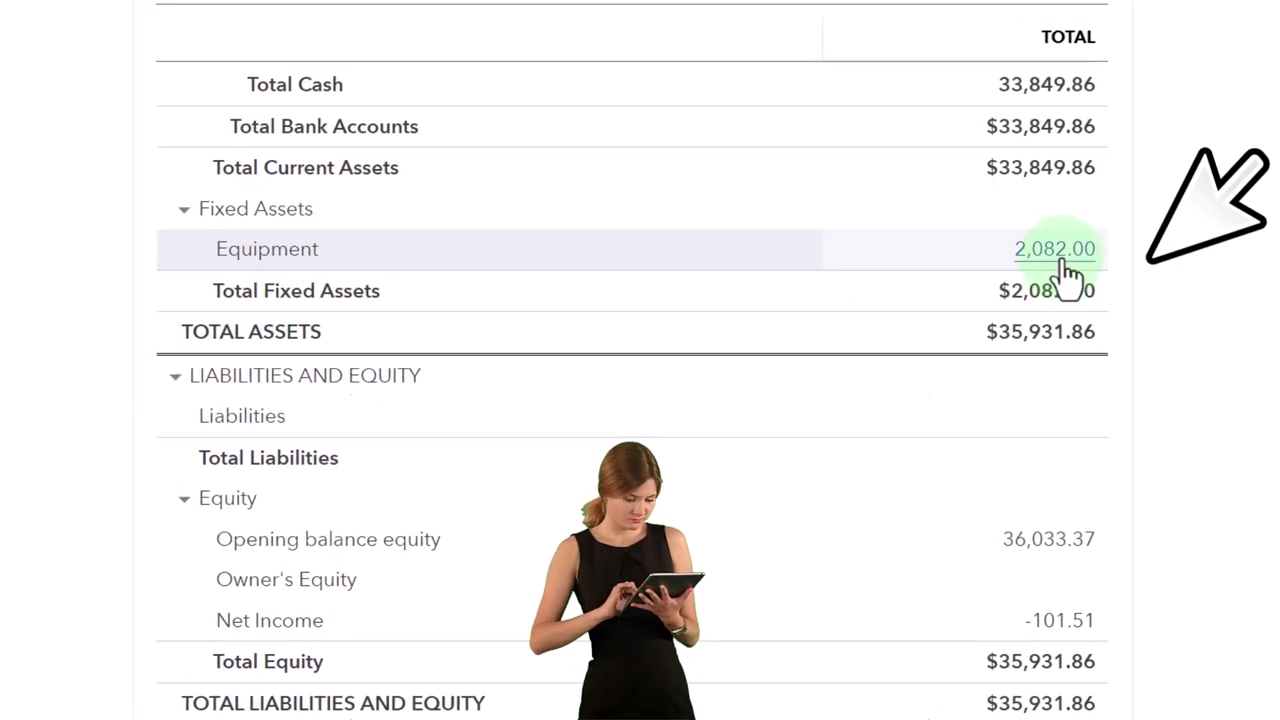
{"action": "left_click", "coordinate": [1066, 264]}
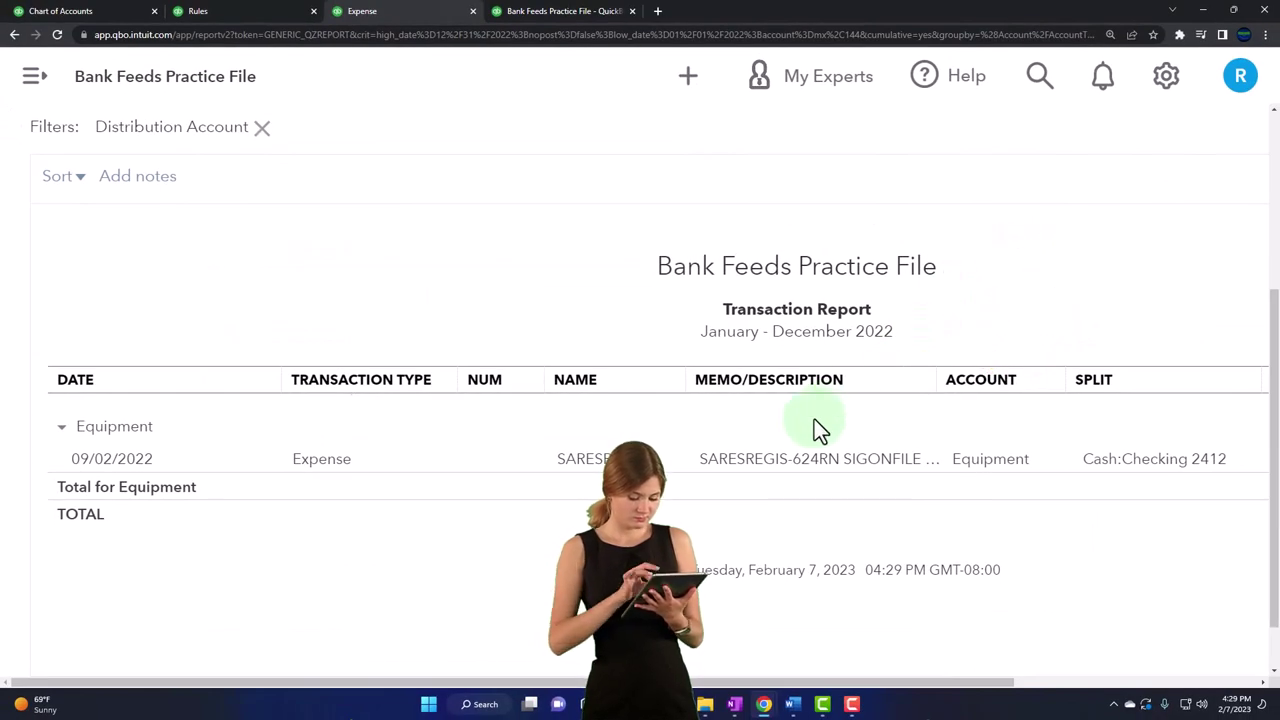
{"action": "key", "text": "ctrl+minus"}
{"action": "key", "text": "ctrl+minus"}
{"action": "left_click", "coordinate": [1036, 488]}
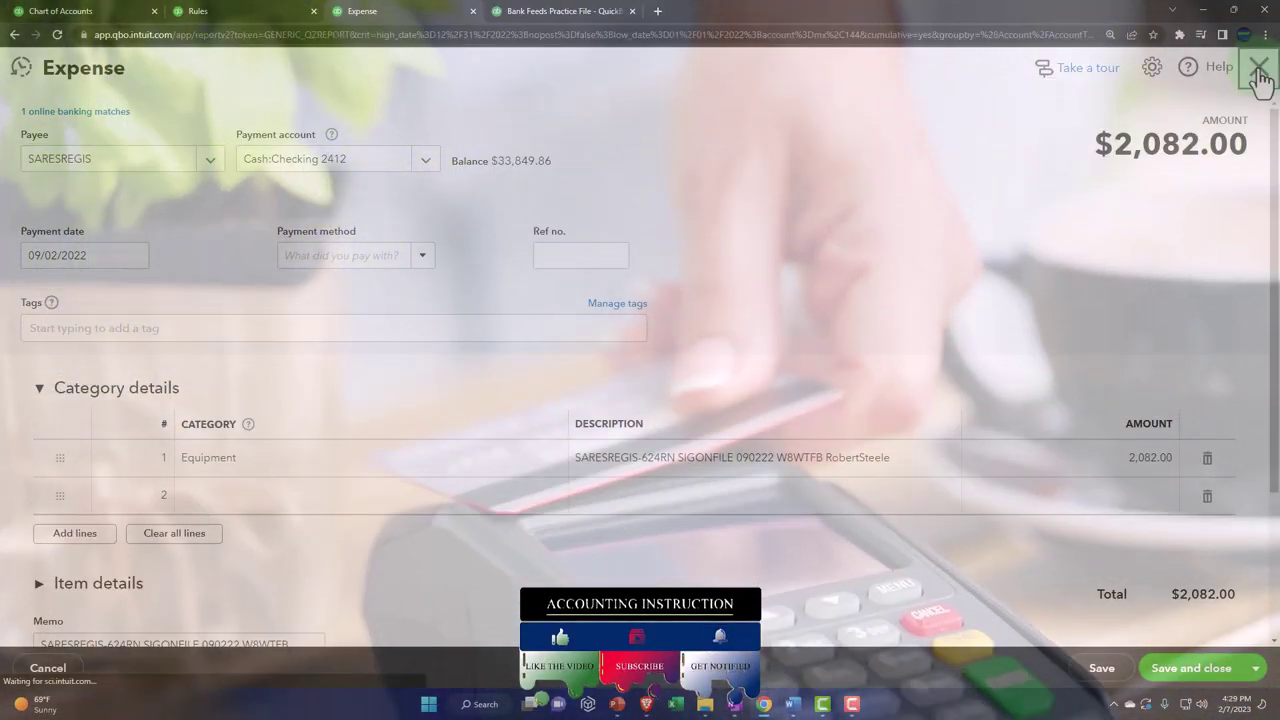
{"action": "left_click", "coordinate": [1259, 70]}
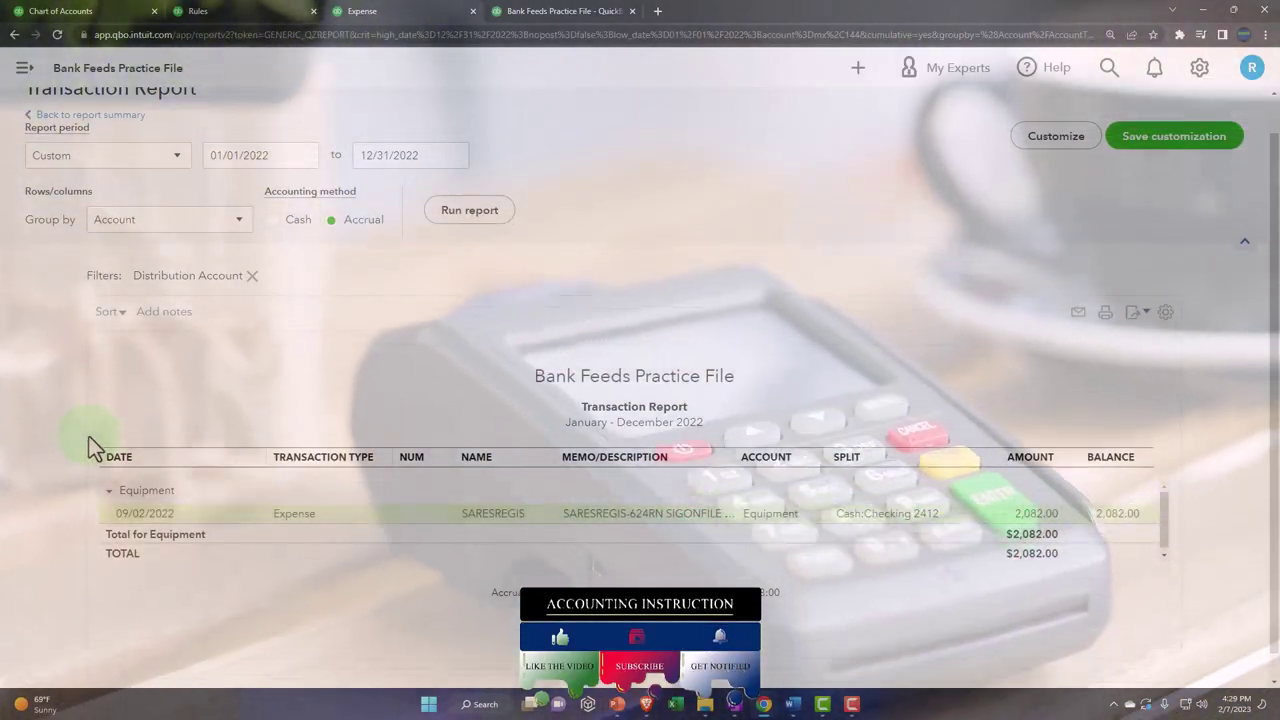
{"action": "scroll", "coordinate": [110, 380], "scroll_direction": "up", "scroll_amount": 1}
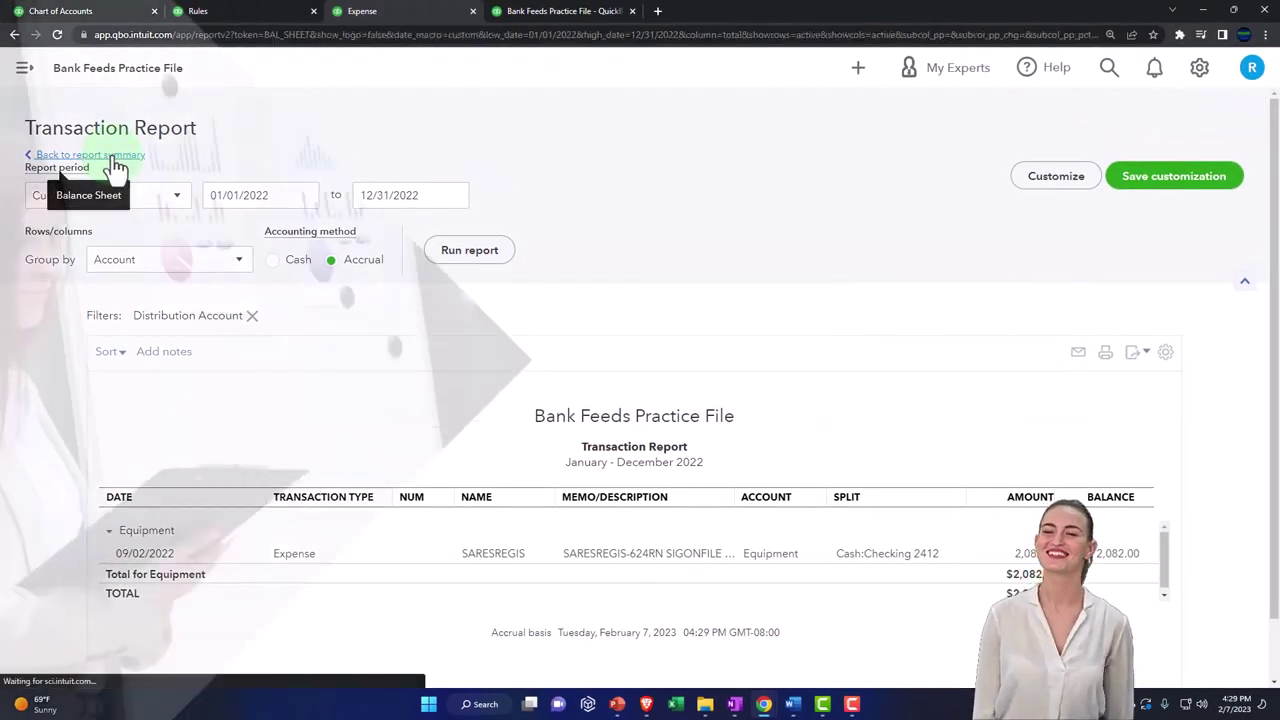
{"action": "left_click", "coordinate": [115, 166]}
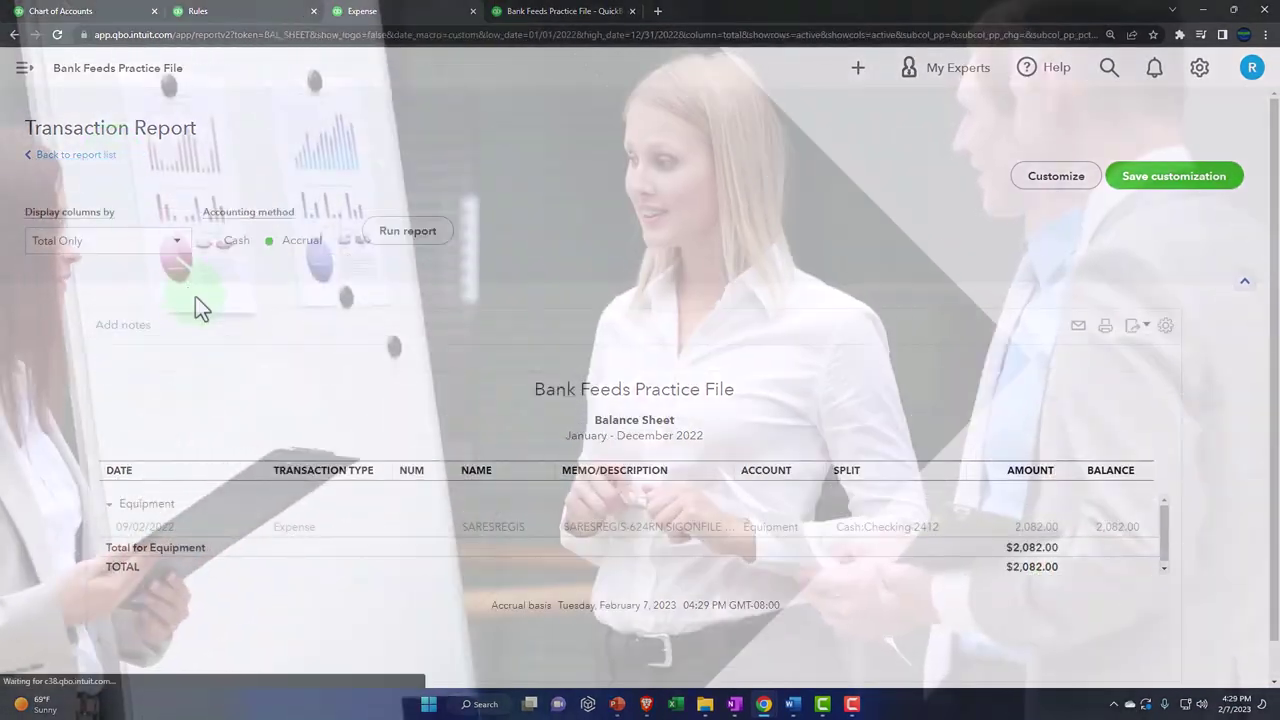
Step: Examine the fixed assets, liabilities and equity sections of the Balance Sheet
{"action": "key", "text": "ctrl+plus"}
{"action": "key", "text": "ctrl+plus"}
{"action": "key", "text": "ctrl+plus"}
{"action": "key", "text": "ctrl+plus"}
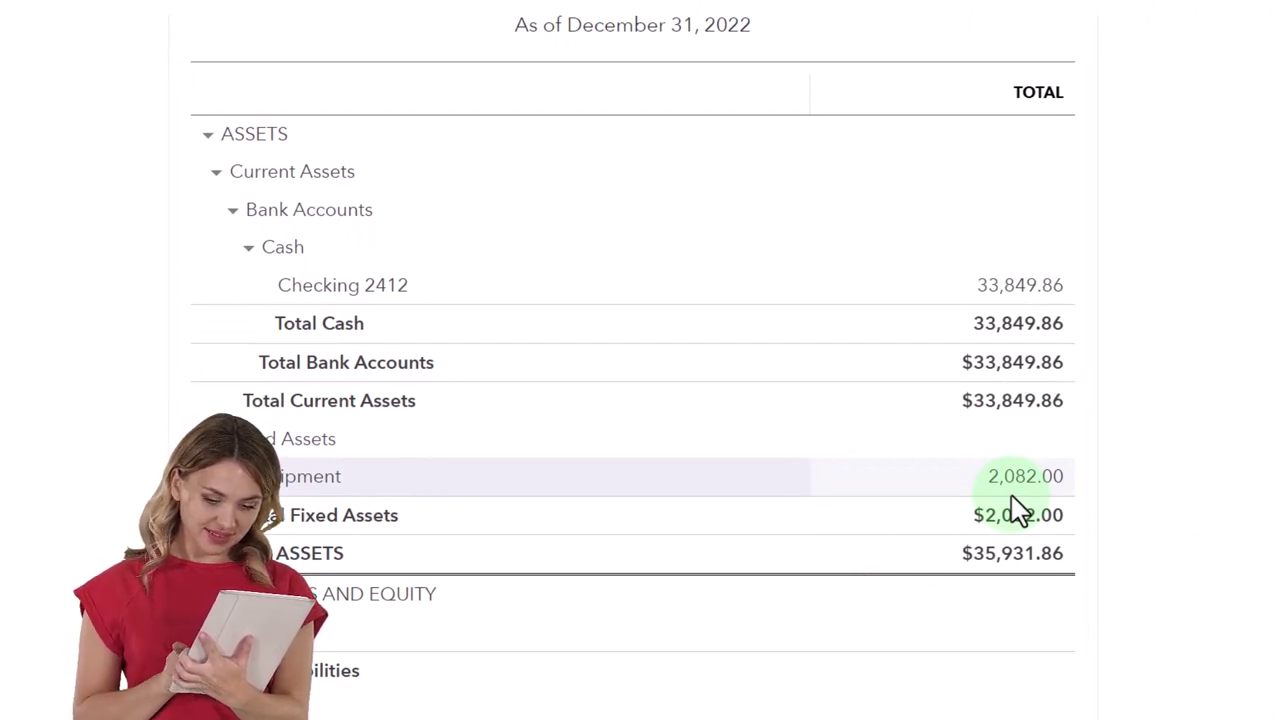
{"action": "scroll", "coordinate": [1010, 510], "scroll_direction": "down", "scroll_amount": 2}
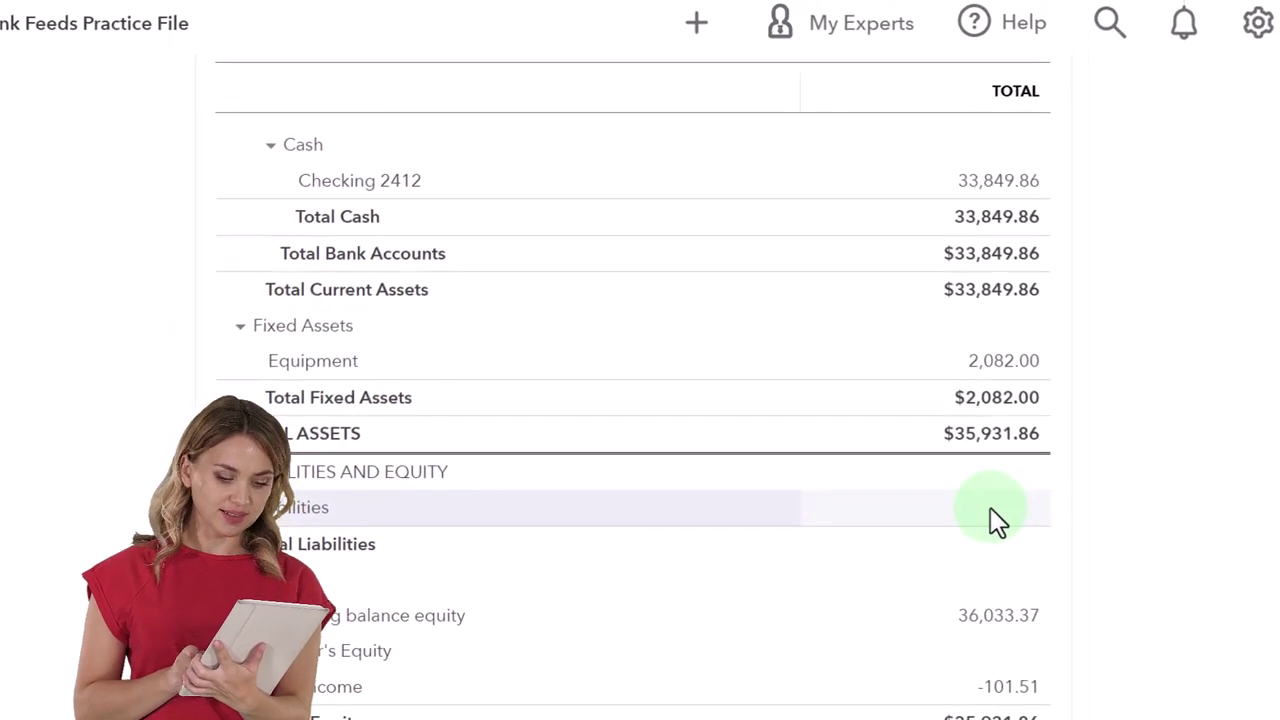
{"action": "left_click", "coordinate": [986, 386]}
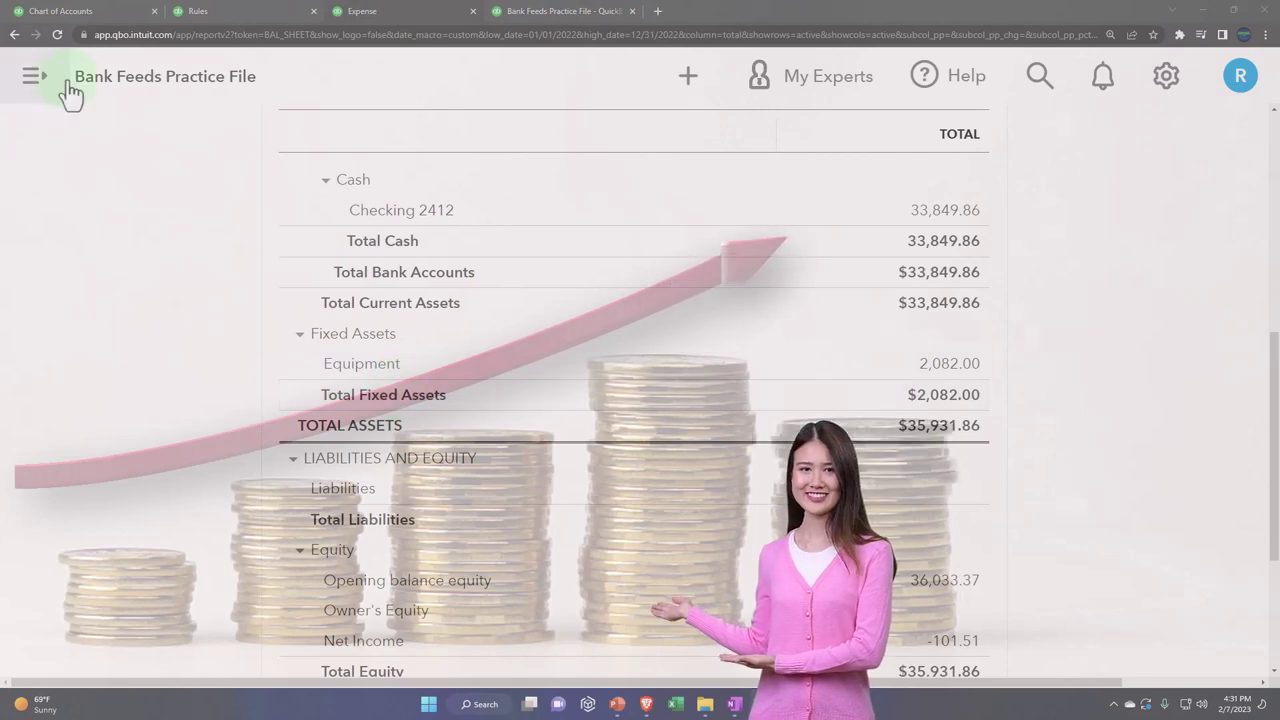
Step: Look through the Chart of Accounts, including the Equipment account and the income and expense accounts
{"action": "left_click", "coordinate": [85, 12]}
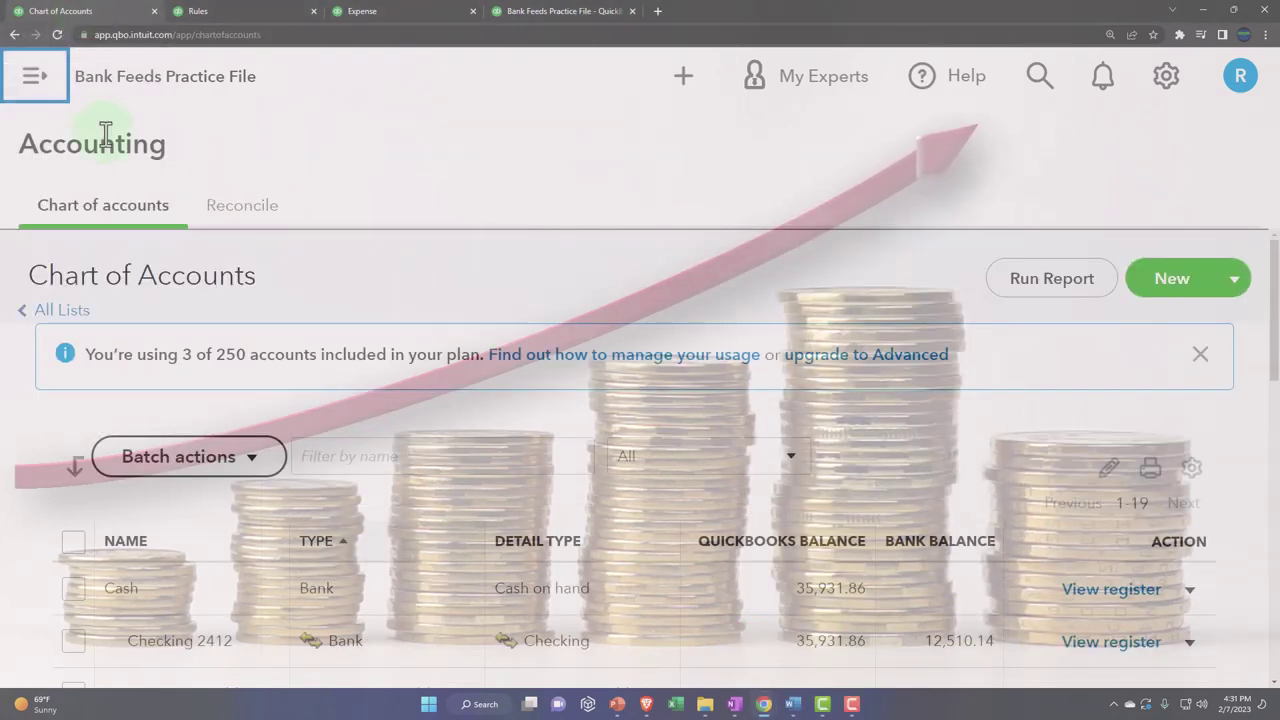
{"action": "scroll", "coordinate": [111, 334], "scroll_direction": "down", "scroll_amount": 3}
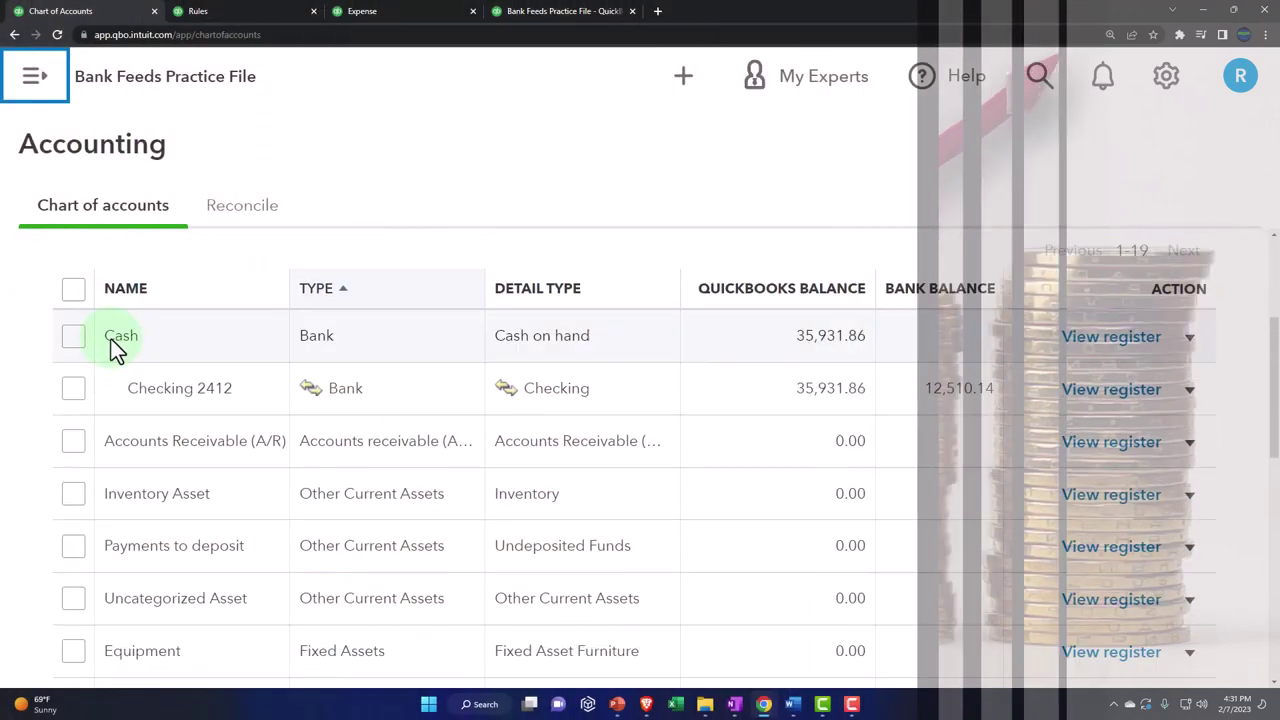
{"action": "scroll", "coordinate": [111, 339], "scroll_direction": "down", "scroll_amount": 7}
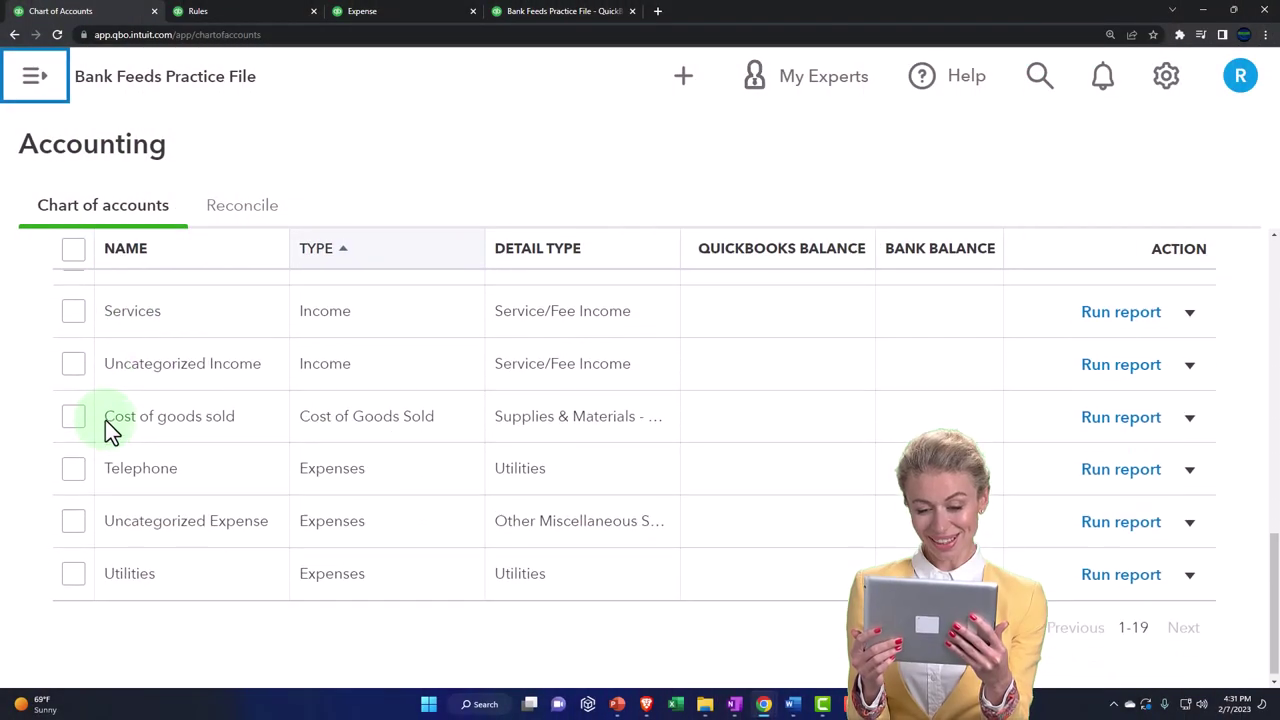
{"action": "scroll", "coordinate": [105, 425], "scroll_direction": "up", "scroll_amount": 5}
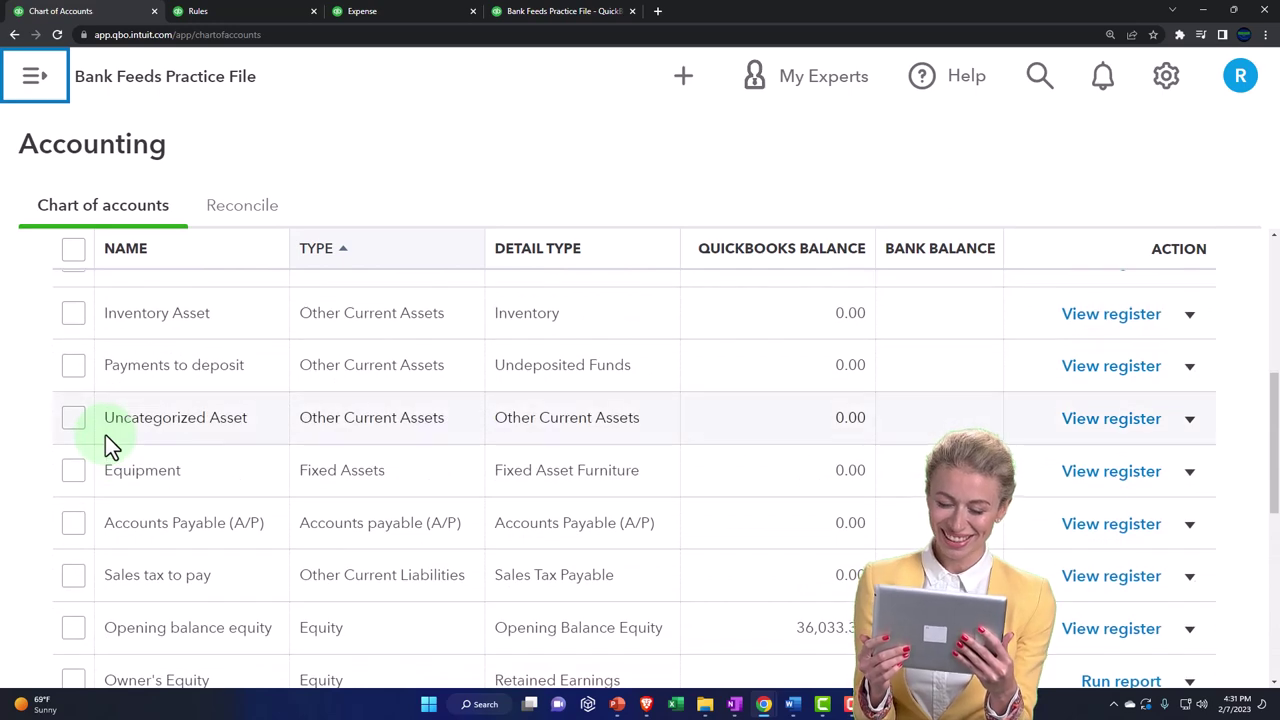
{"action": "scroll", "coordinate": [171, 460], "scroll_direction": "up", "scroll_amount": 5}
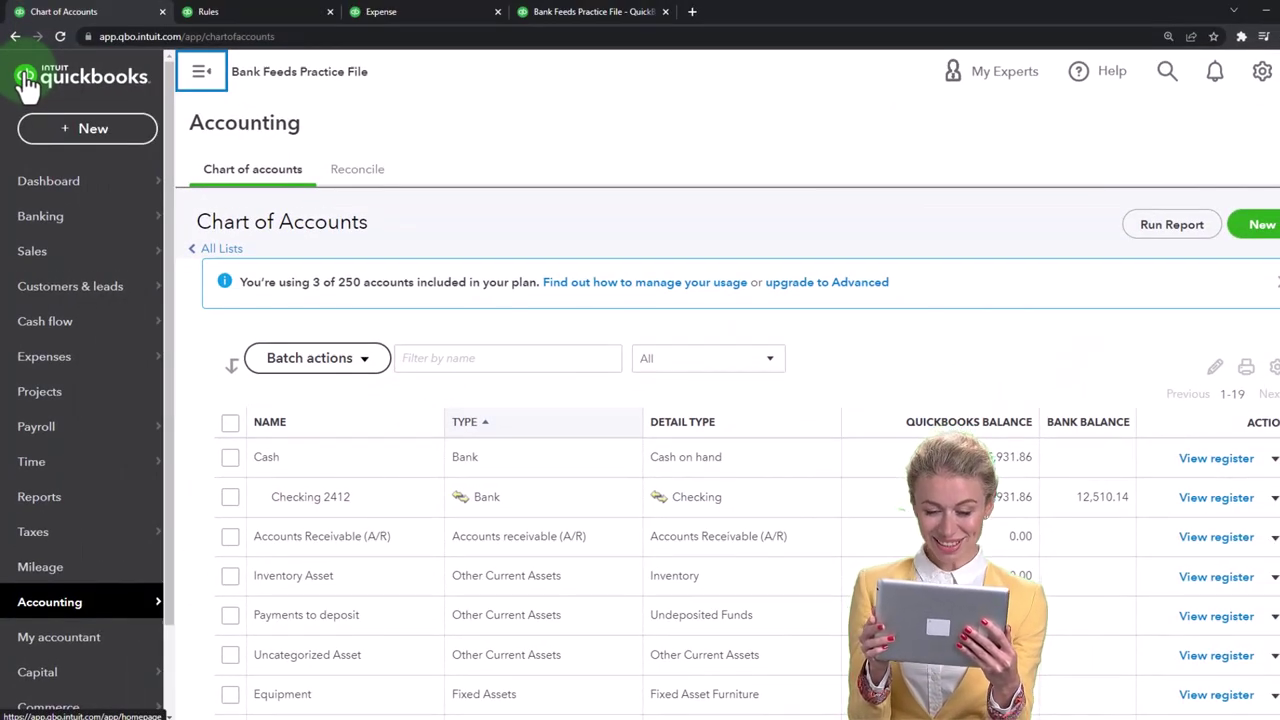
Step: Open the vendor list of the Bank Feeds Practice File
{"action": "left_click", "coordinate": [42, 370]}
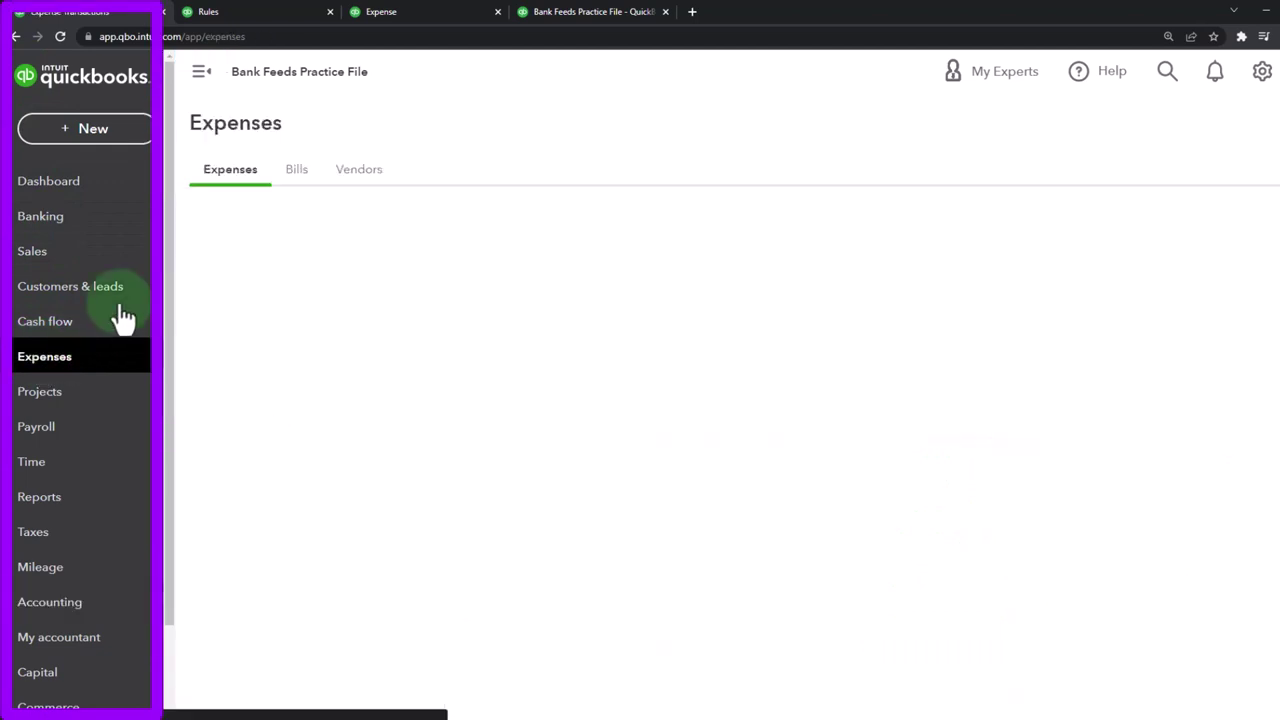
{"action": "left_click", "coordinate": [343, 175]}
Step: Switch to the Sample Company file and open its Vendors page under Get paid & pay
{"action": "mouse_move", "coordinate": [803, 715]}
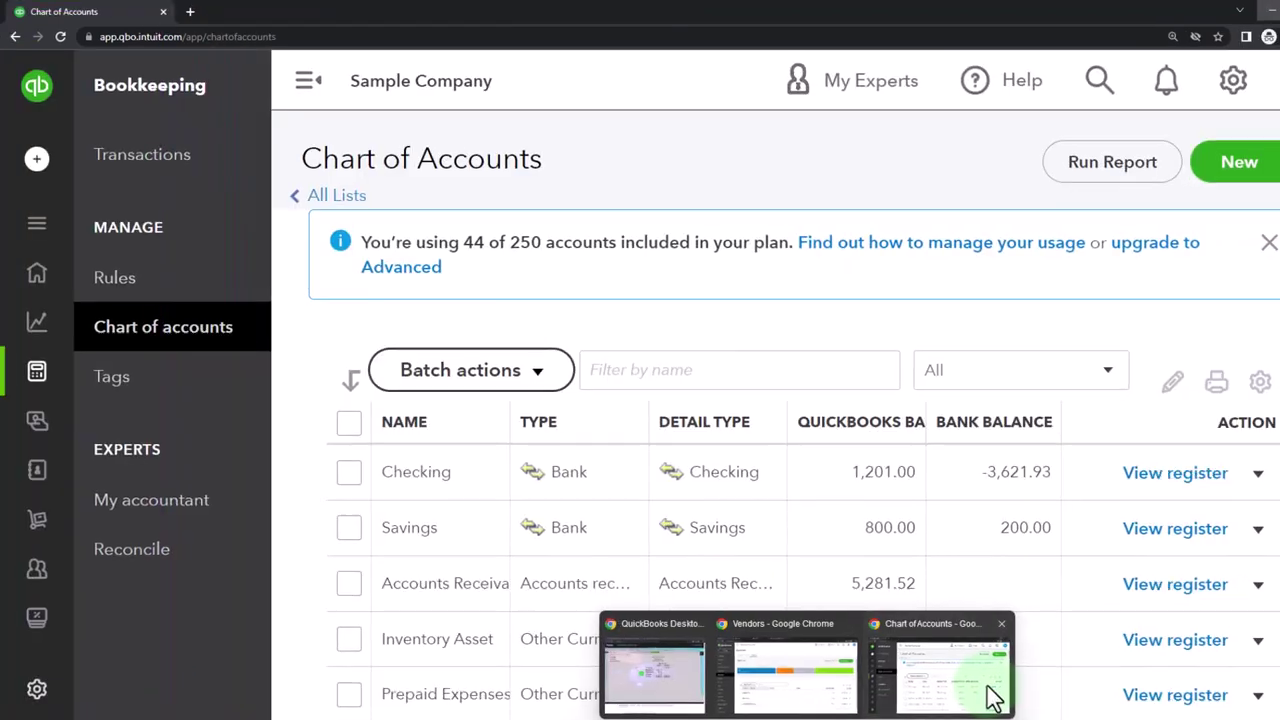
{"action": "left_click", "coordinate": [986, 694]}
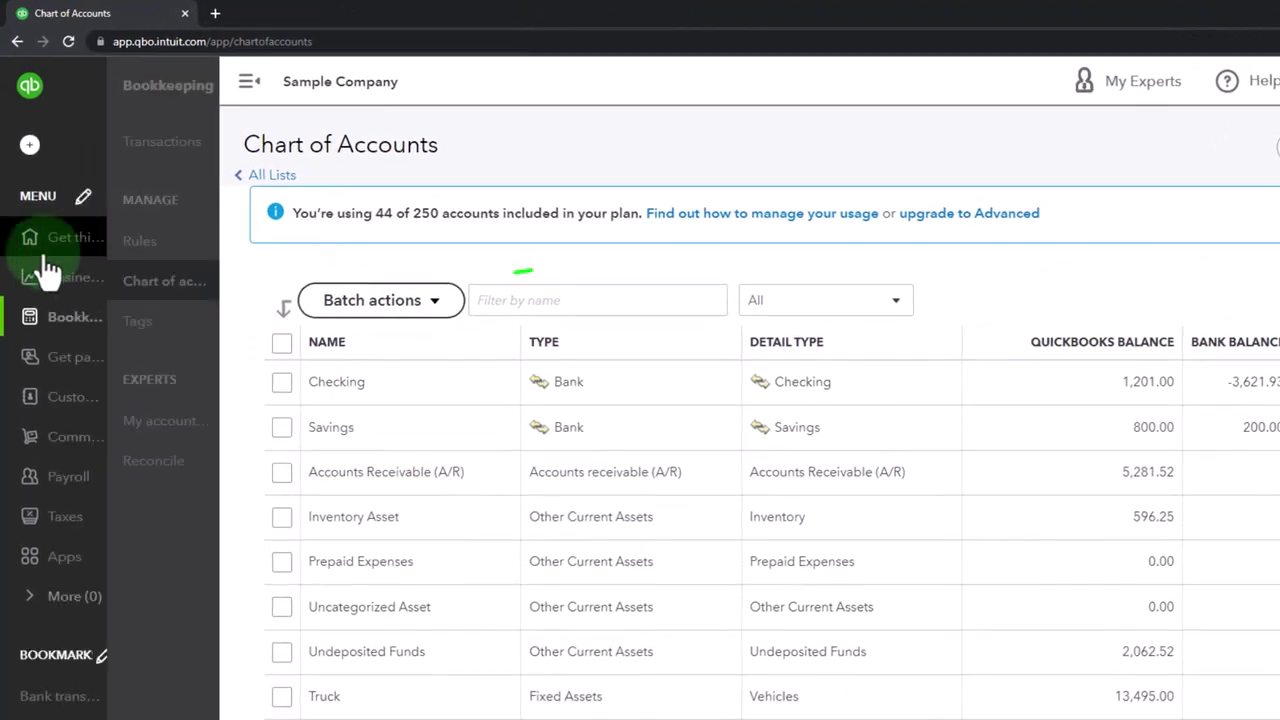
{"action": "left_click", "coordinate": [58, 362]}
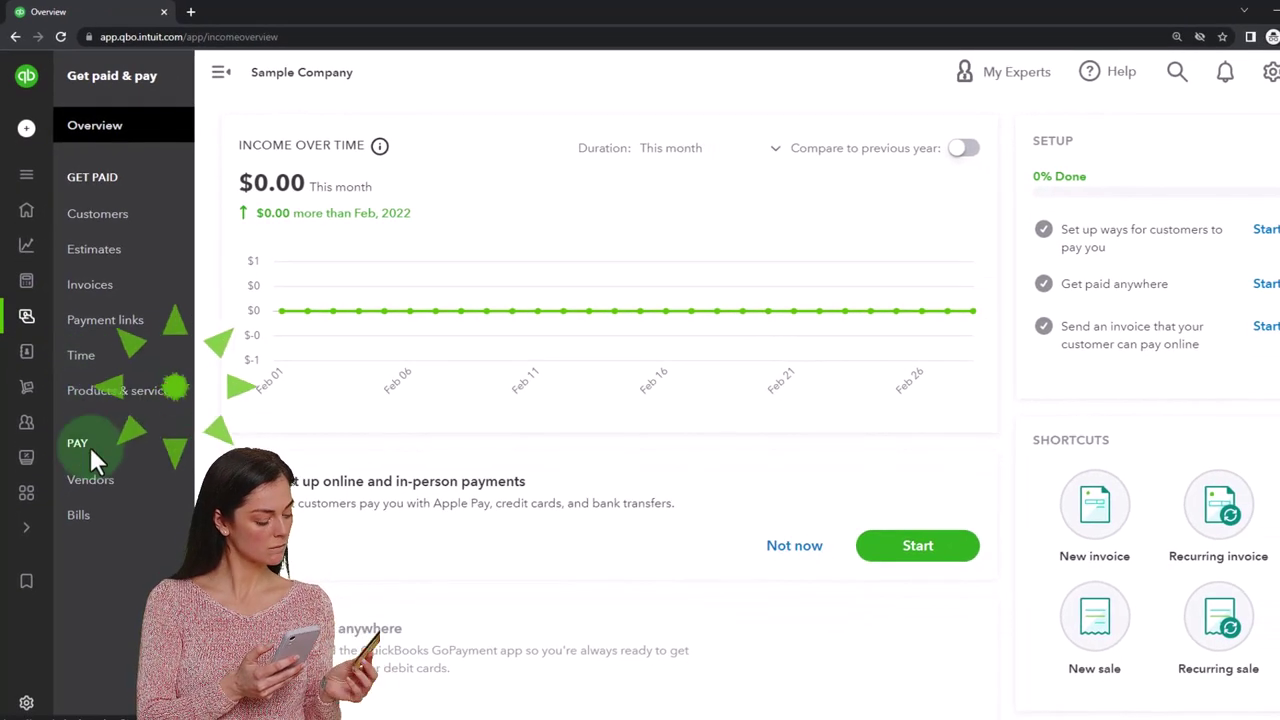
{"action": "left_click", "coordinate": [97, 484]}
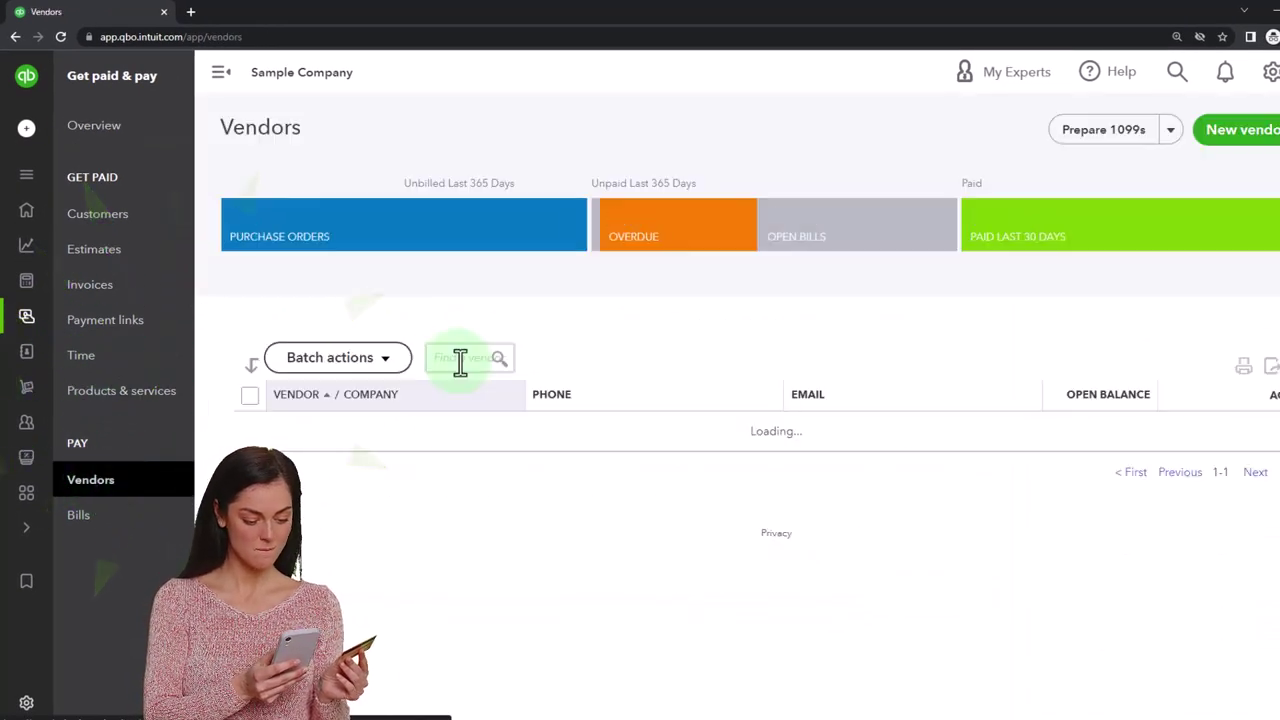
Step: Check the SARESREGIS vendor's transactions in the Bank Feeds Practice File, and open the list of all expense transactions
{"action": "scroll", "coordinate": [443, 370], "scroll_direction": "down", "scroll_amount": 2}
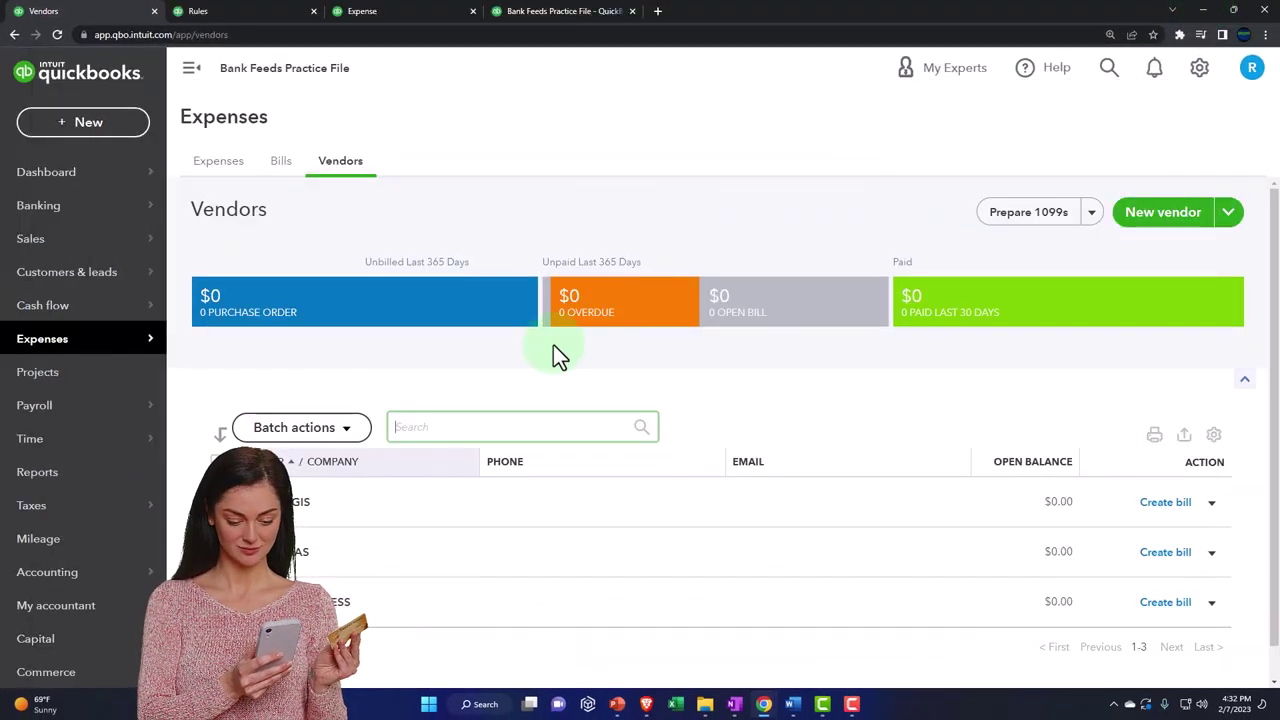
{"action": "scroll", "coordinate": [550, 365], "scroll_direction": "down", "scroll_amount": 1}
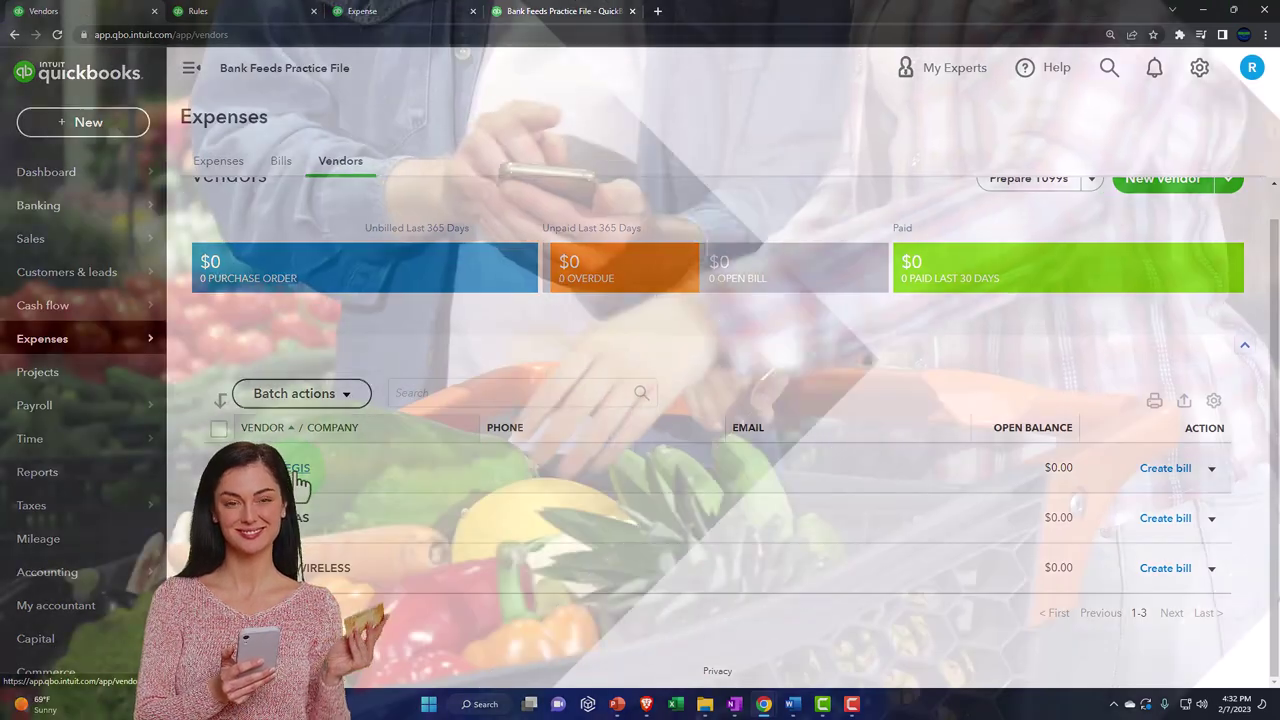
{"action": "left_click", "coordinate": [300, 470]}
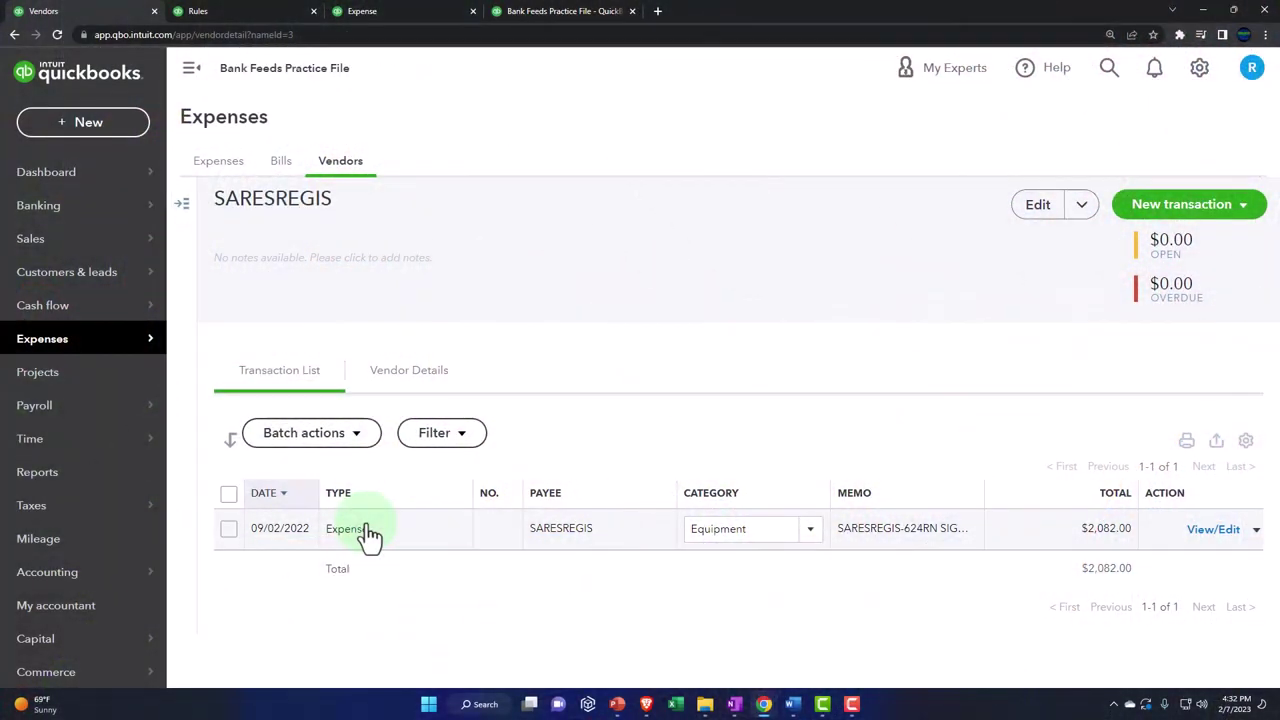
{"action": "left_click", "coordinate": [228, 163]}
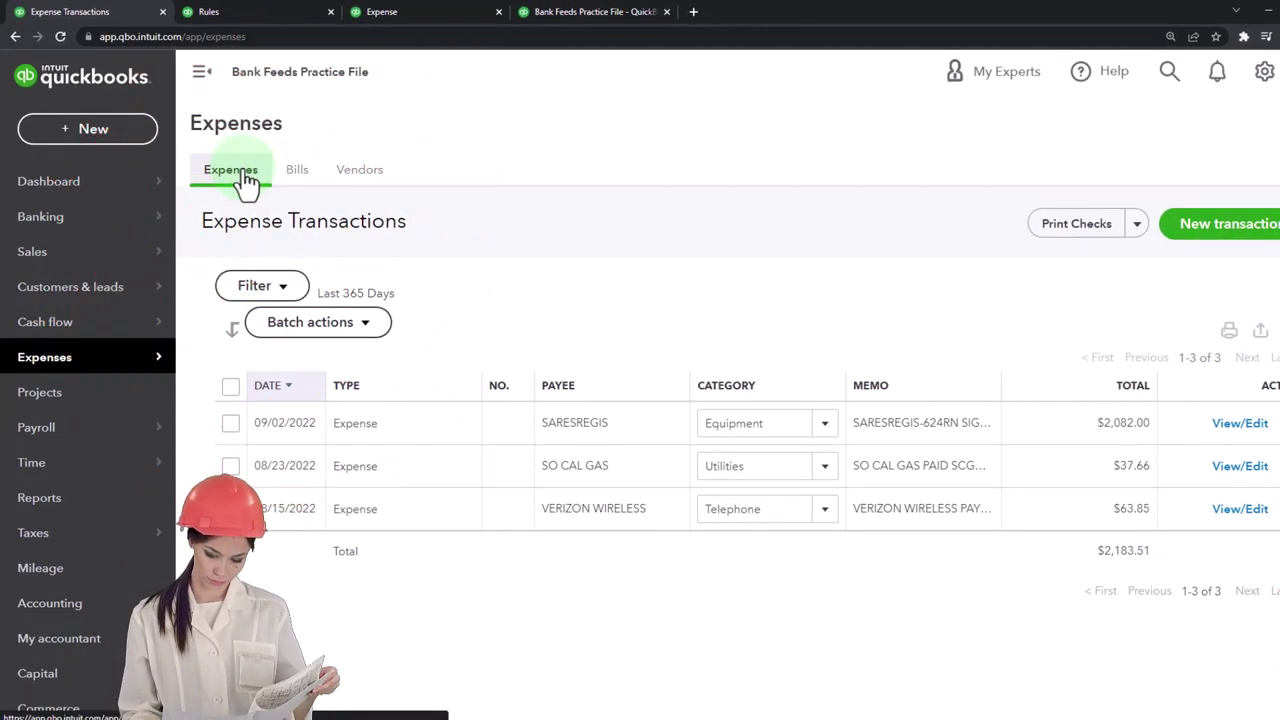
Step: Check the filter options of the expense list, then open the Sample Company's Expenses page within its Bookkeeping transactions
{"action": "left_click", "coordinate": [296, 296]}
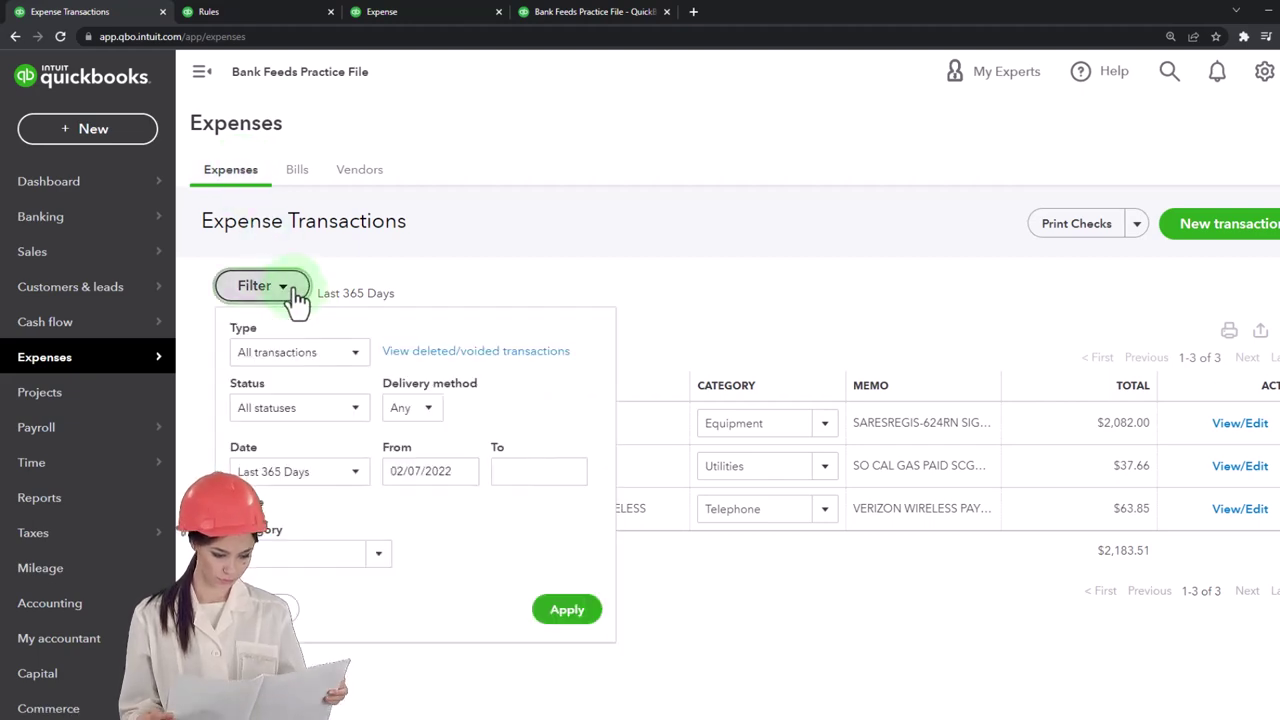
{"action": "left_click", "coordinate": [297, 295]}
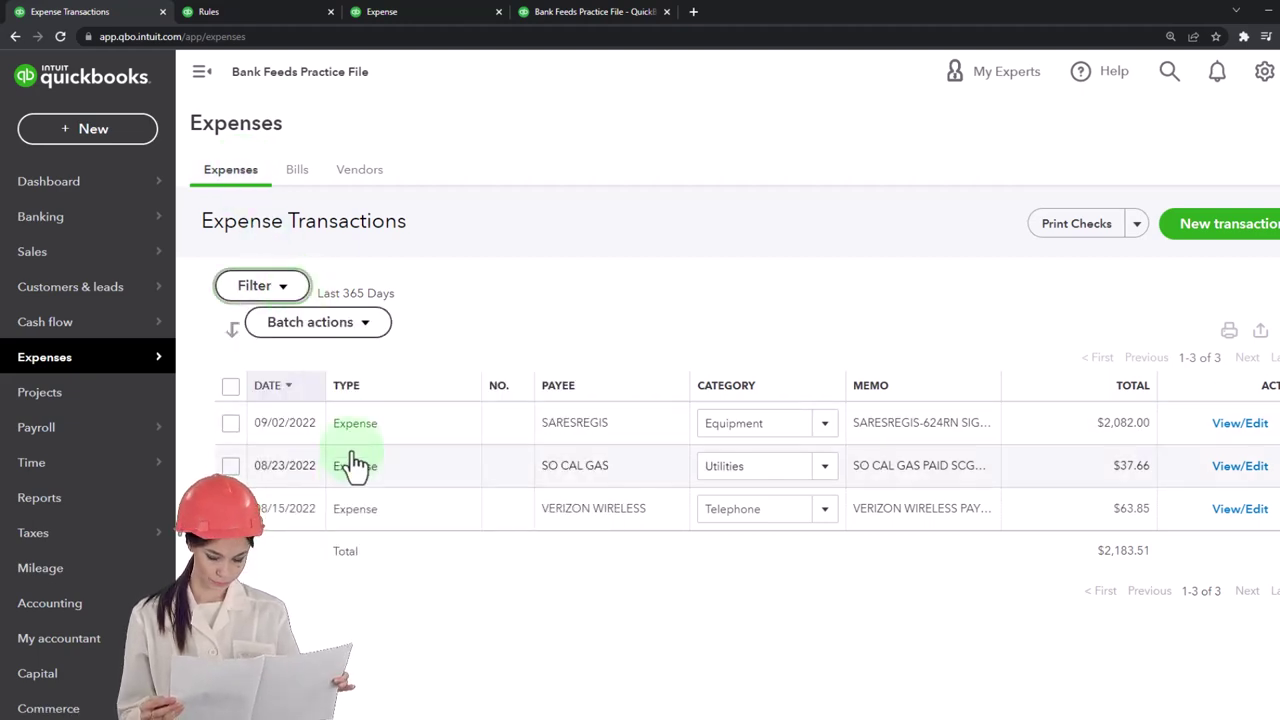
{"action": "mouse_move", "coordinate": [763, 704]}
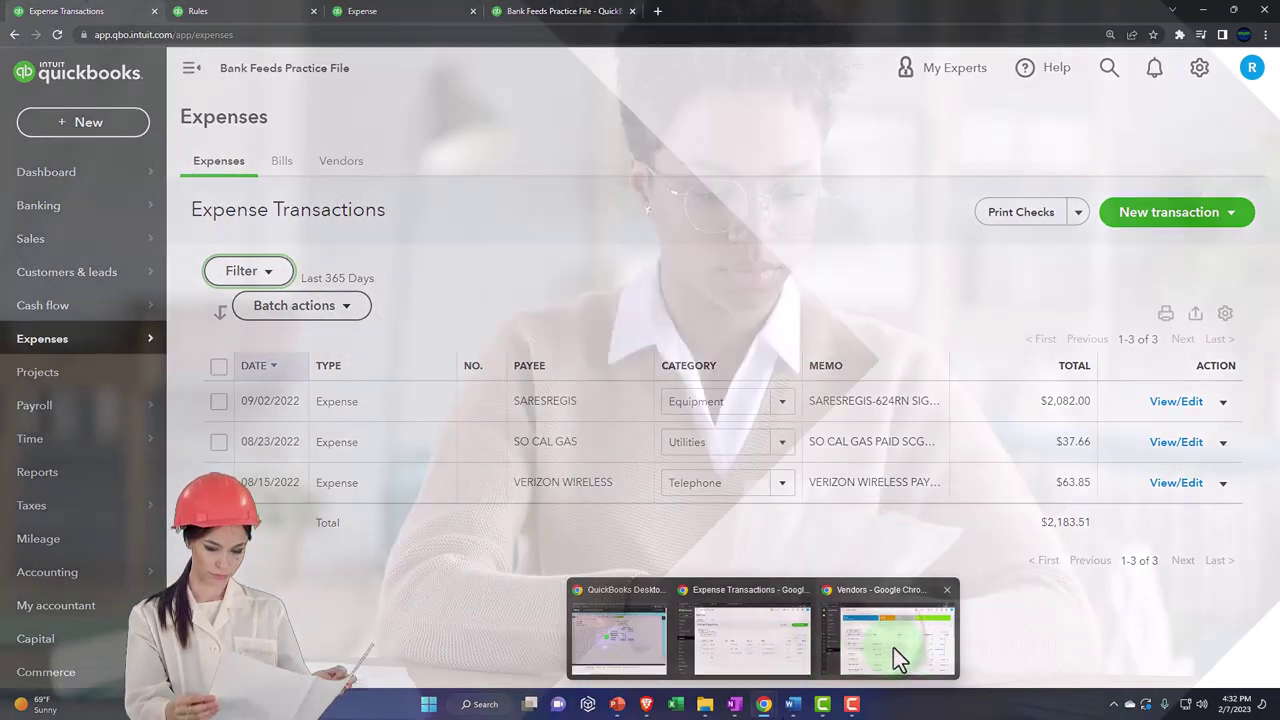
{"action": "left_click", "coordinate": [893, 647]}
{"action": "mouse_move", "coordinate": [48, 276]}
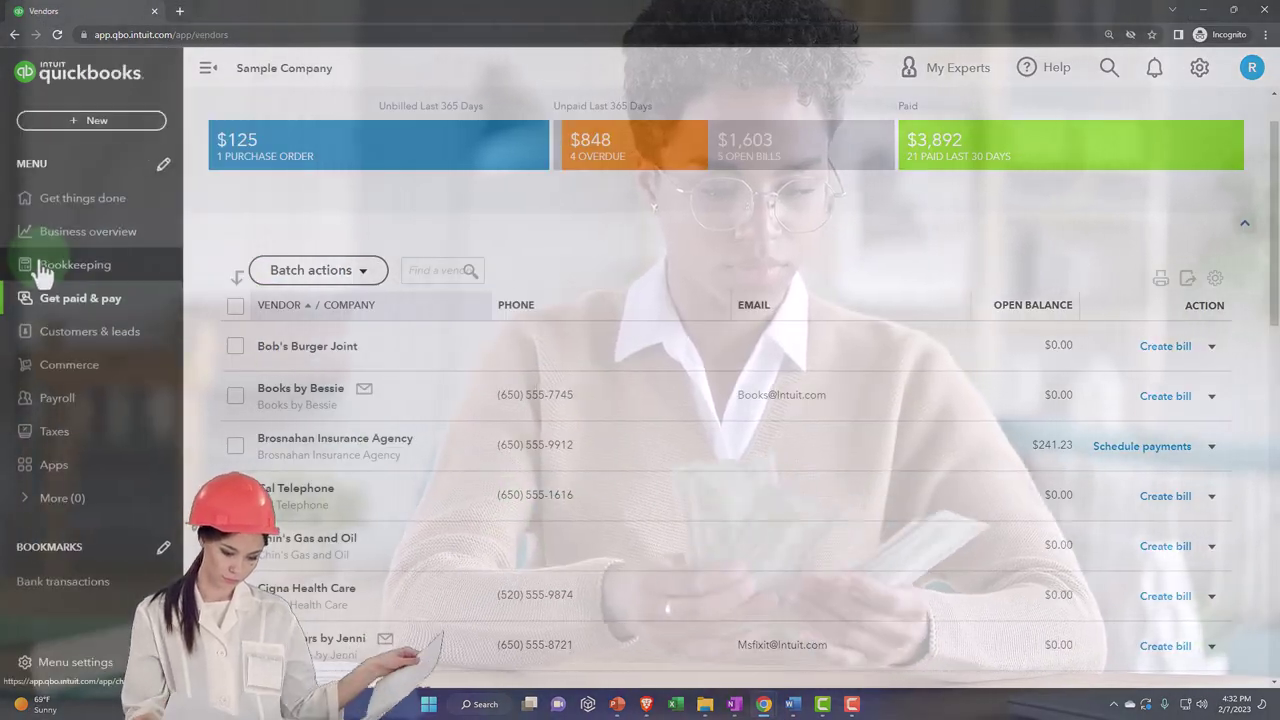
{"action": "left_click", "coordinate": [45, 270]}
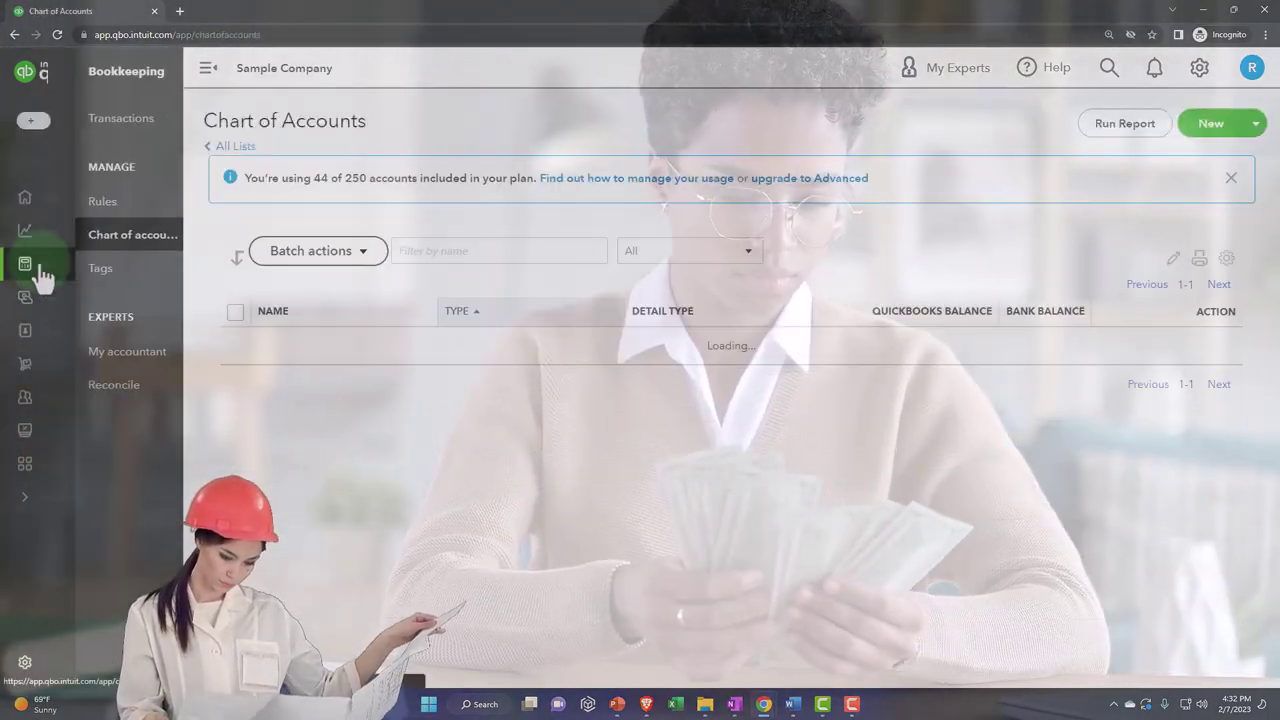
{"action": "left_click", "coordinate": [94, 122]}
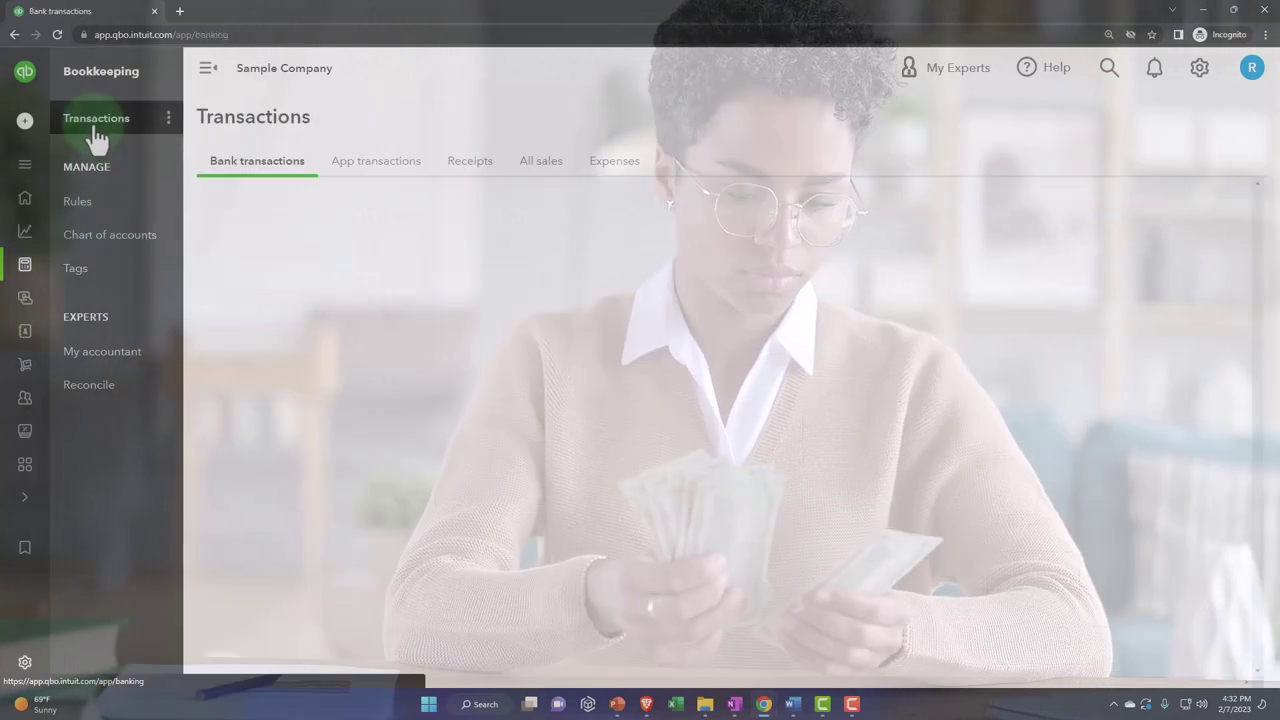
{"action": "left_click", "coordinate": [610, 163]}
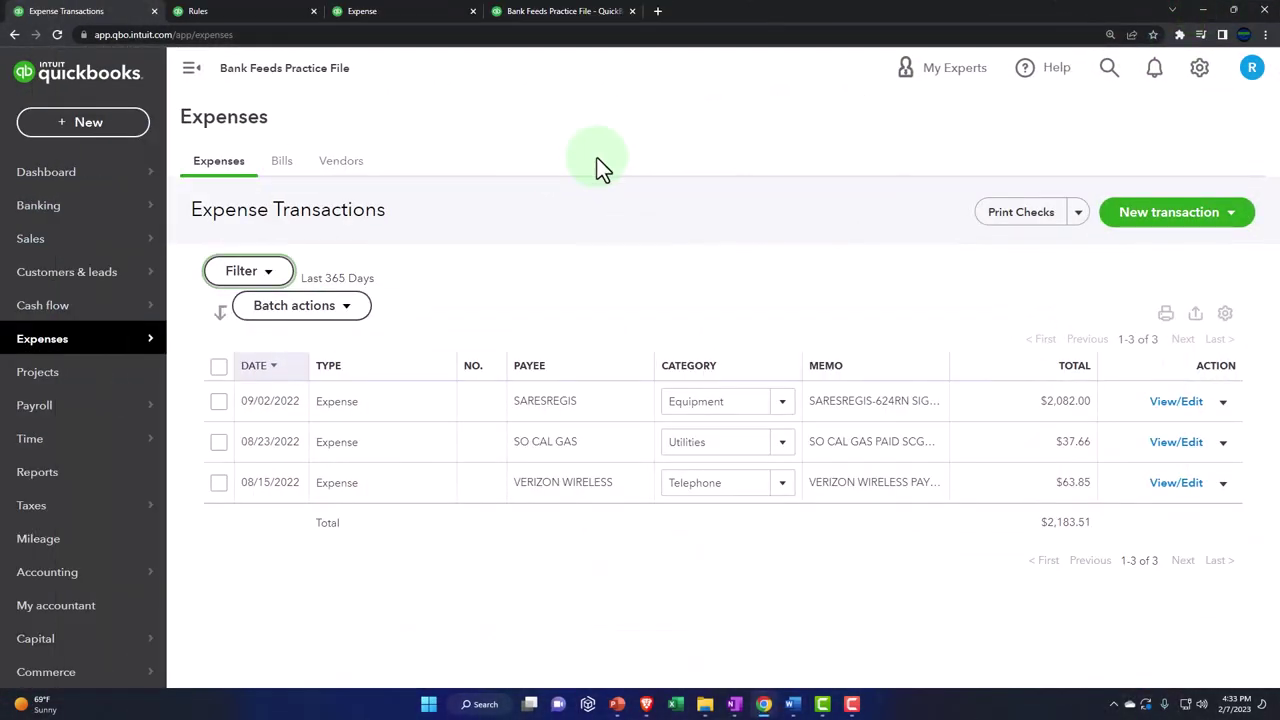
Step: Look over the bank rules, the 2022 Profit and Loss and the Balance Sheet of the Bank Feeds Practice File
{"action": "left_click", "coordinate": [270, 16]}
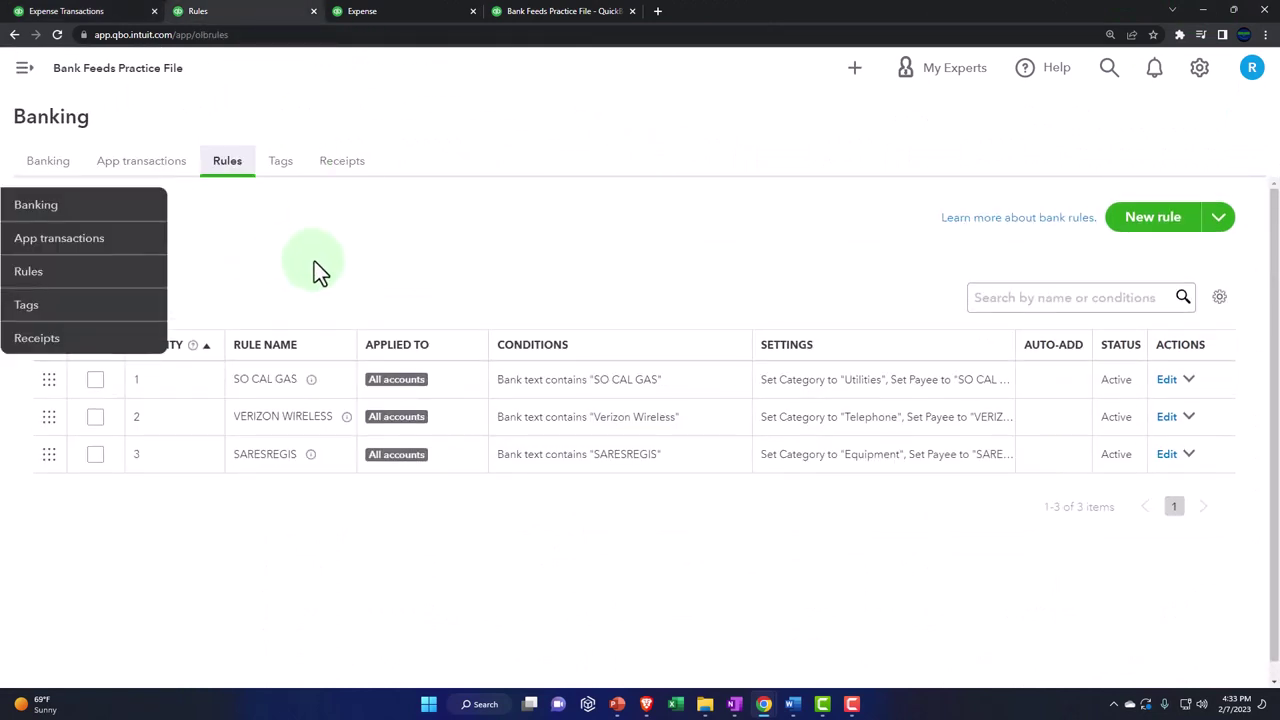
{"action": "left_click", "coordinate": [540, 20]}
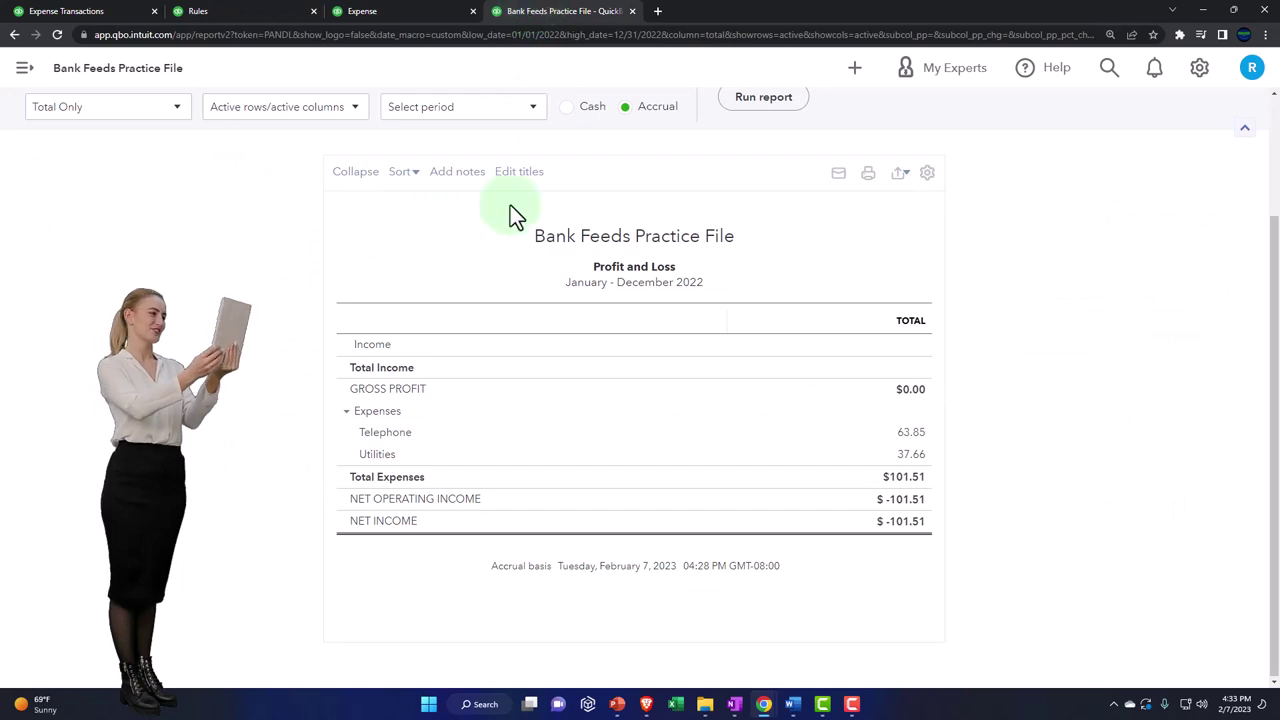
{"action": "left_click", "coordinate": [405, 11]}
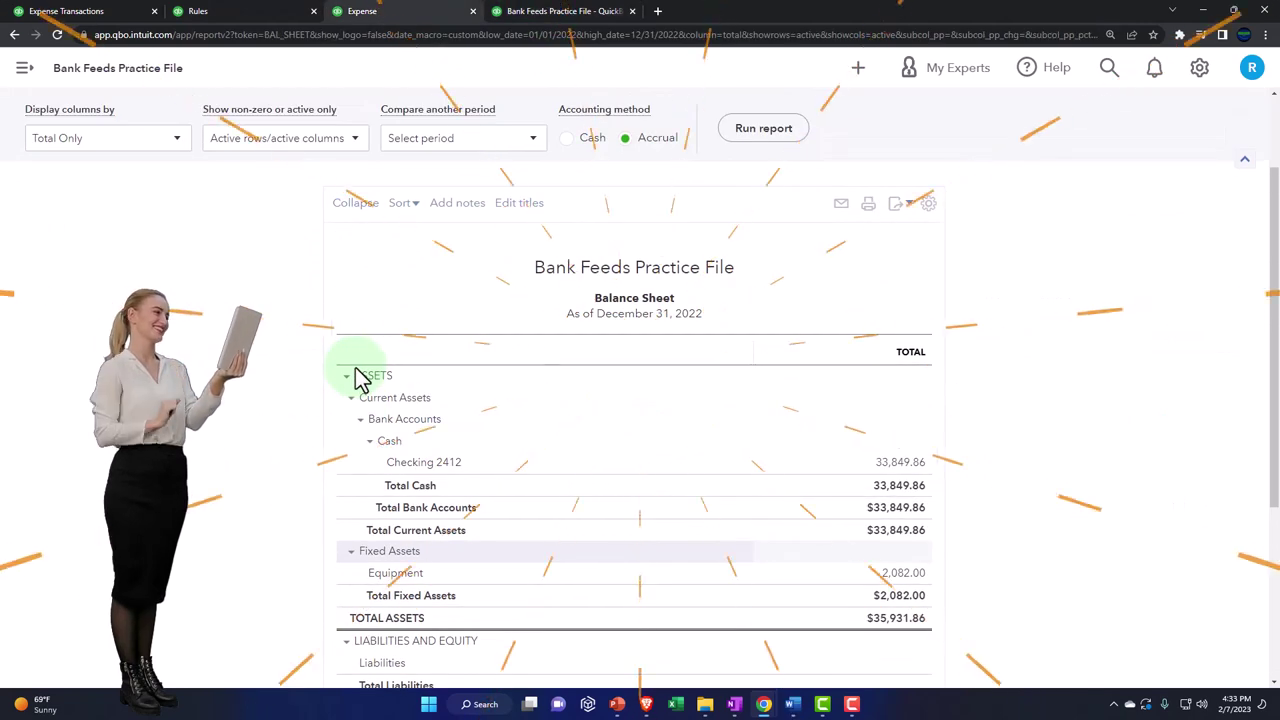
Step: Delete the 08/01/2022 opening balance deposit from the Checking 2412 account via the Balance Sheet and return to the report
{"action": "left_click", "coordinate": [913, 466]}
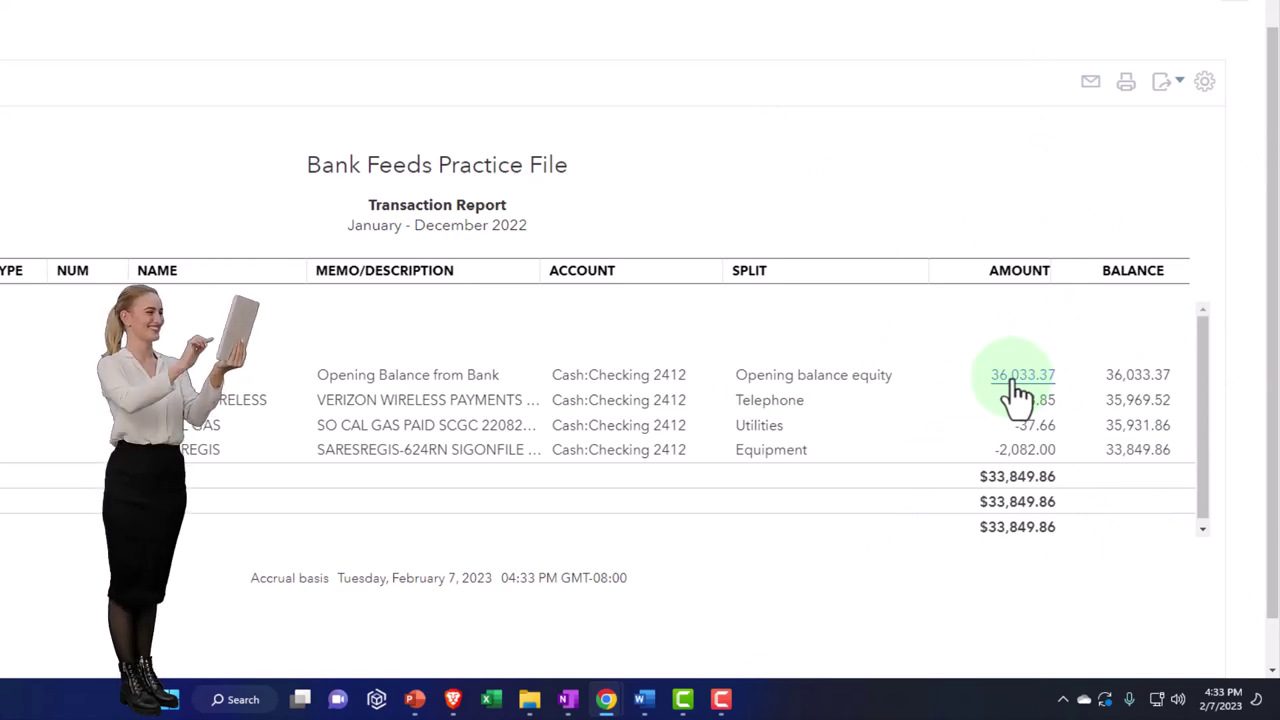
{"action": "left_click", "coordinate": [1020, 376]}
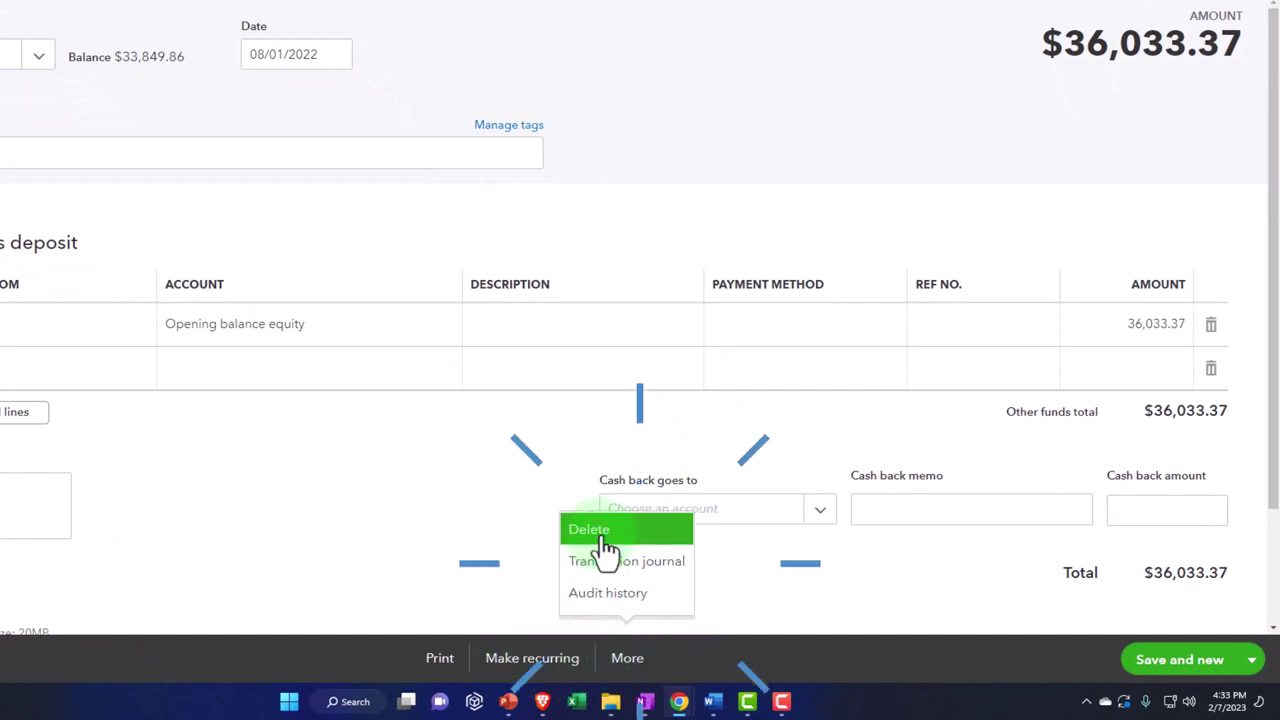
{"action": "left_click", "coordinate": [600, 530]}
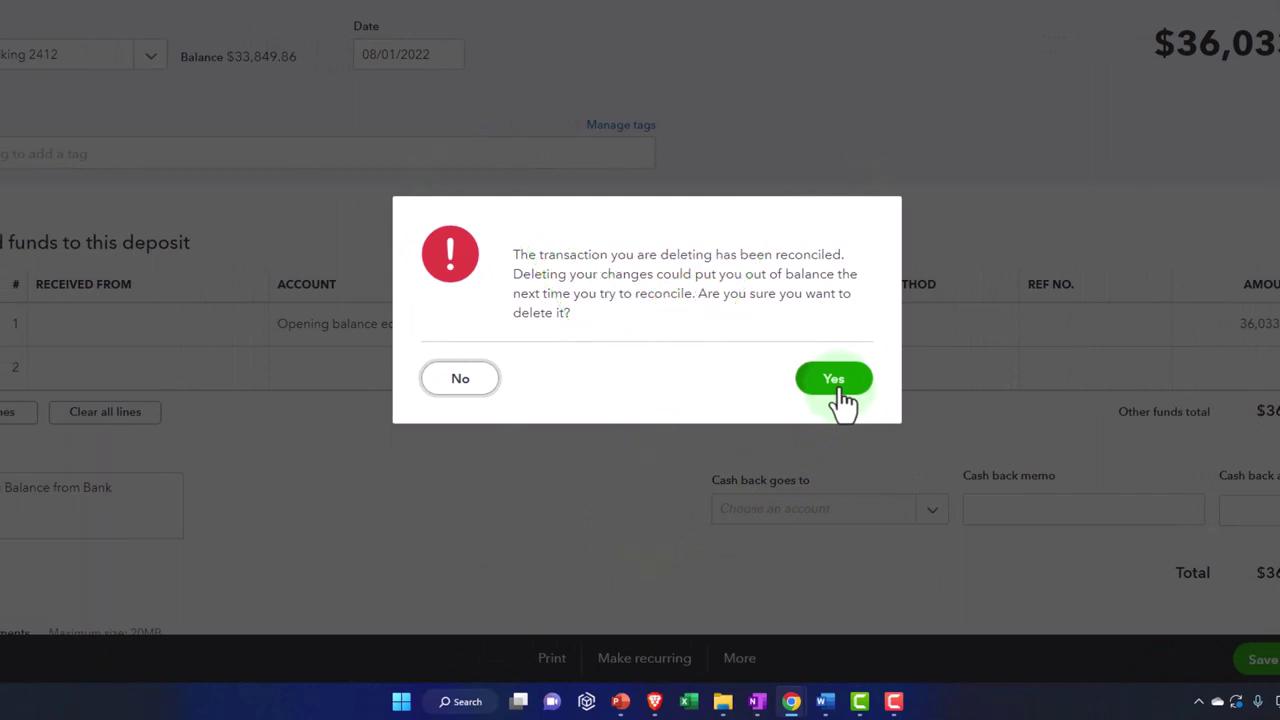
{"action": "left_click", "coordinate": [840, 390]}
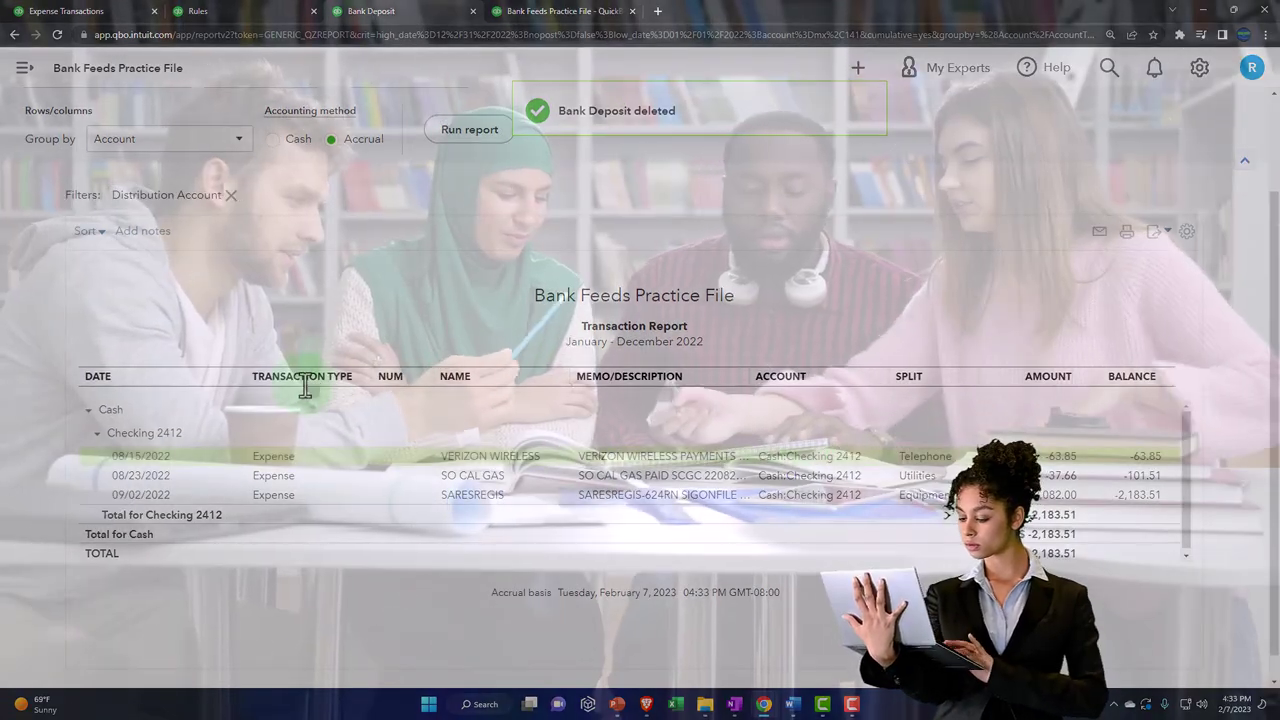
{"action": "scroll", "coordinate": [54, 380], "scroll_direction": "up", "scroll_amount": 3}
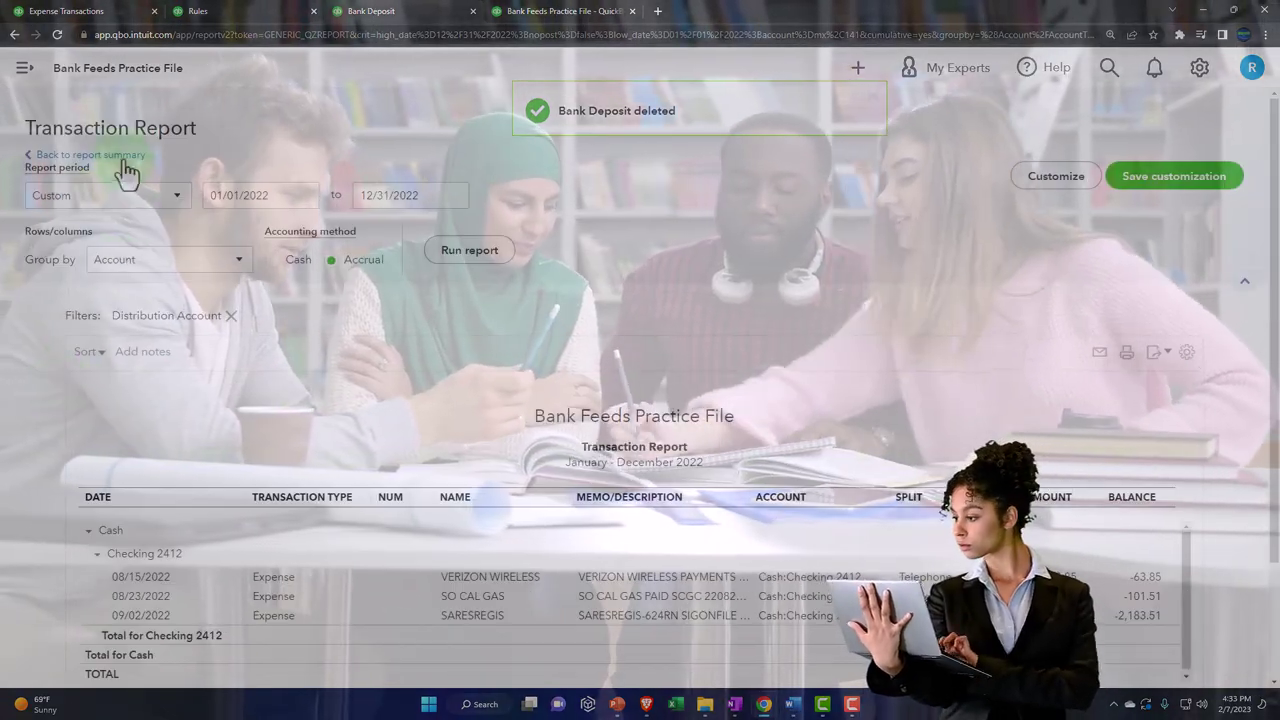
{"action": "left_click", "coordinate": [42, 162]}
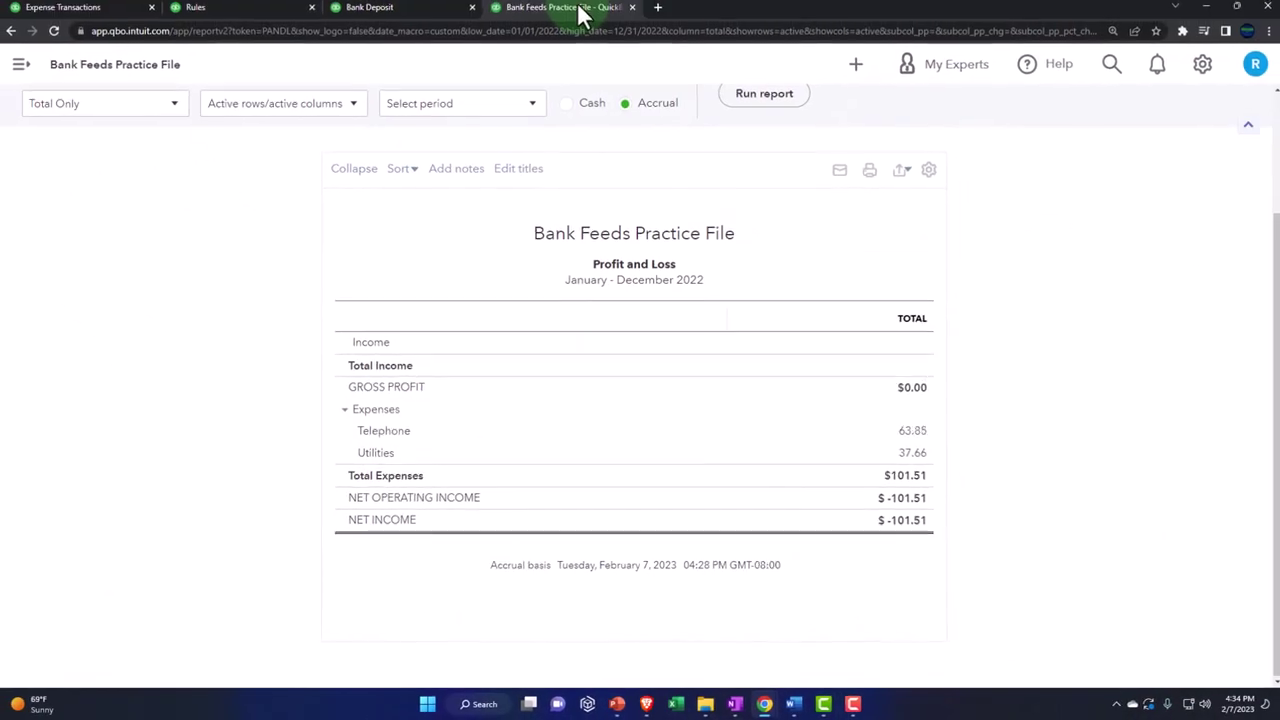
Step: Duplicate the Profit and Loss browser tab and open the Trial Balance report in the copy
{"action": "right_click", "coordinate": [581, 13]}
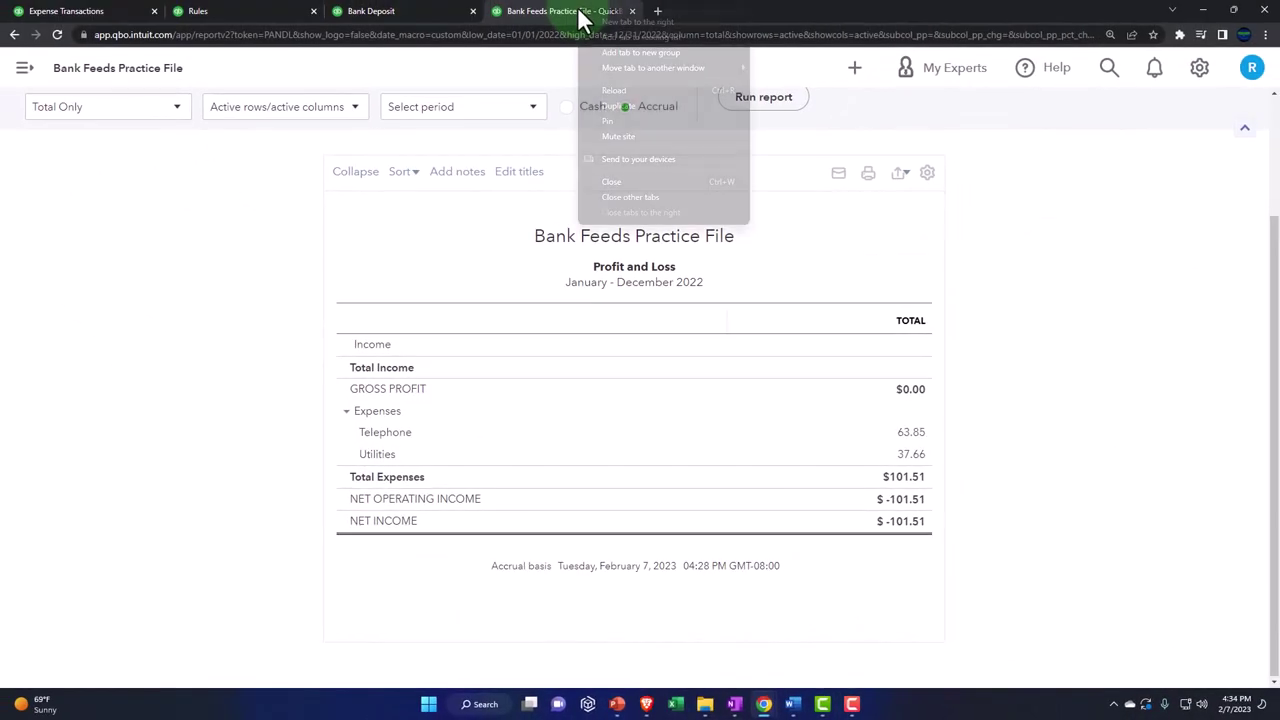
{"action": "left_click", "coordinate": [618, 107]}
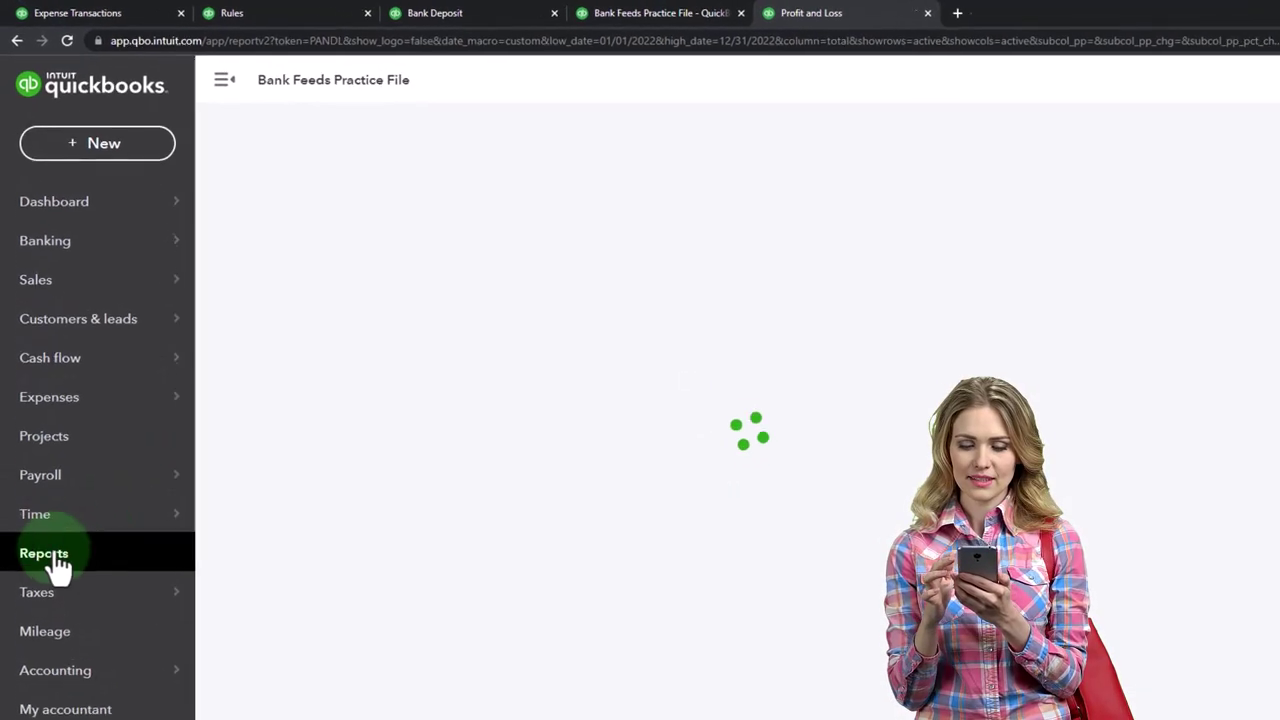
{"action": "left_click", "coordinate": [50, 556]}
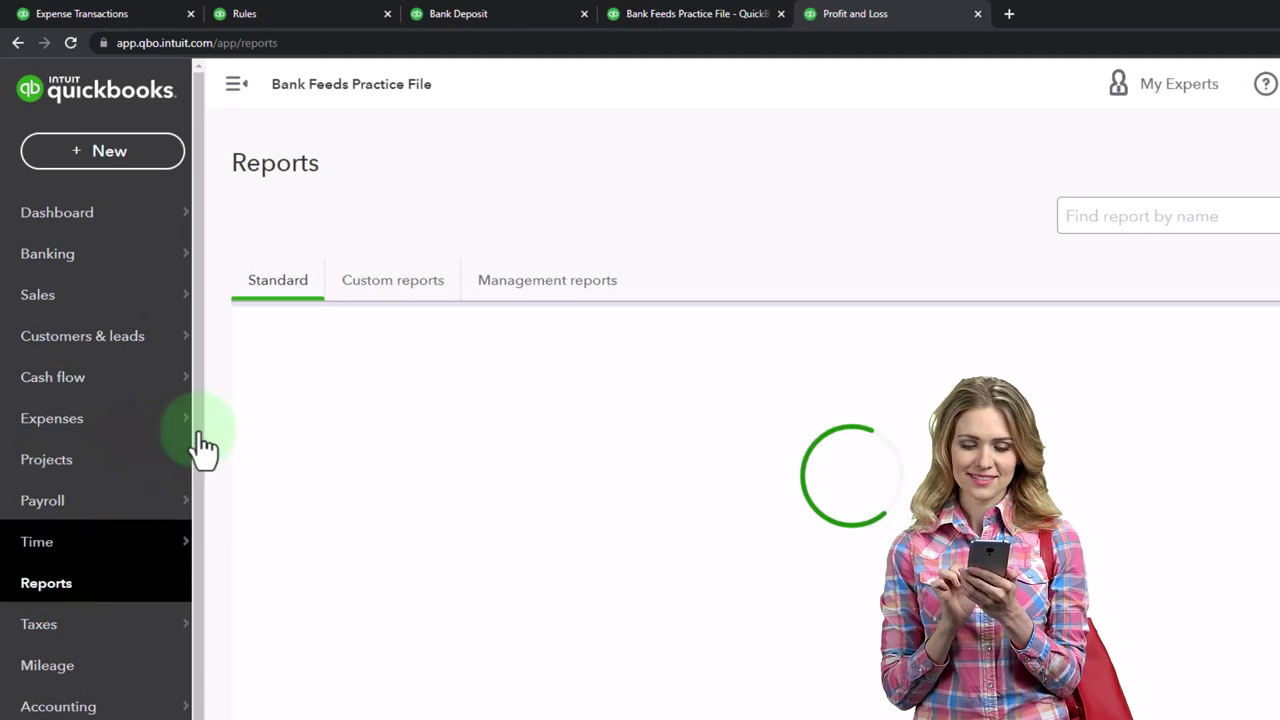
{"action": "left_click", "coordinate": [236, 86]}
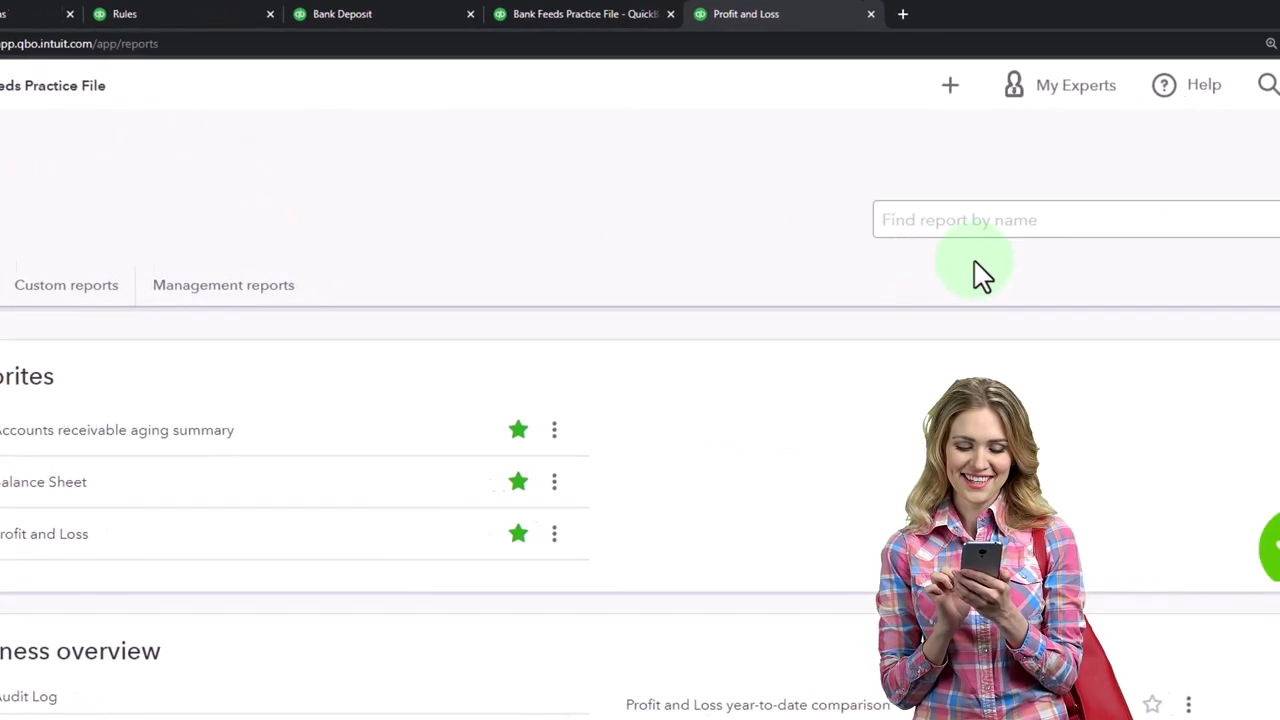
{"action": "left_click", "coordinate": [1003, 222]}
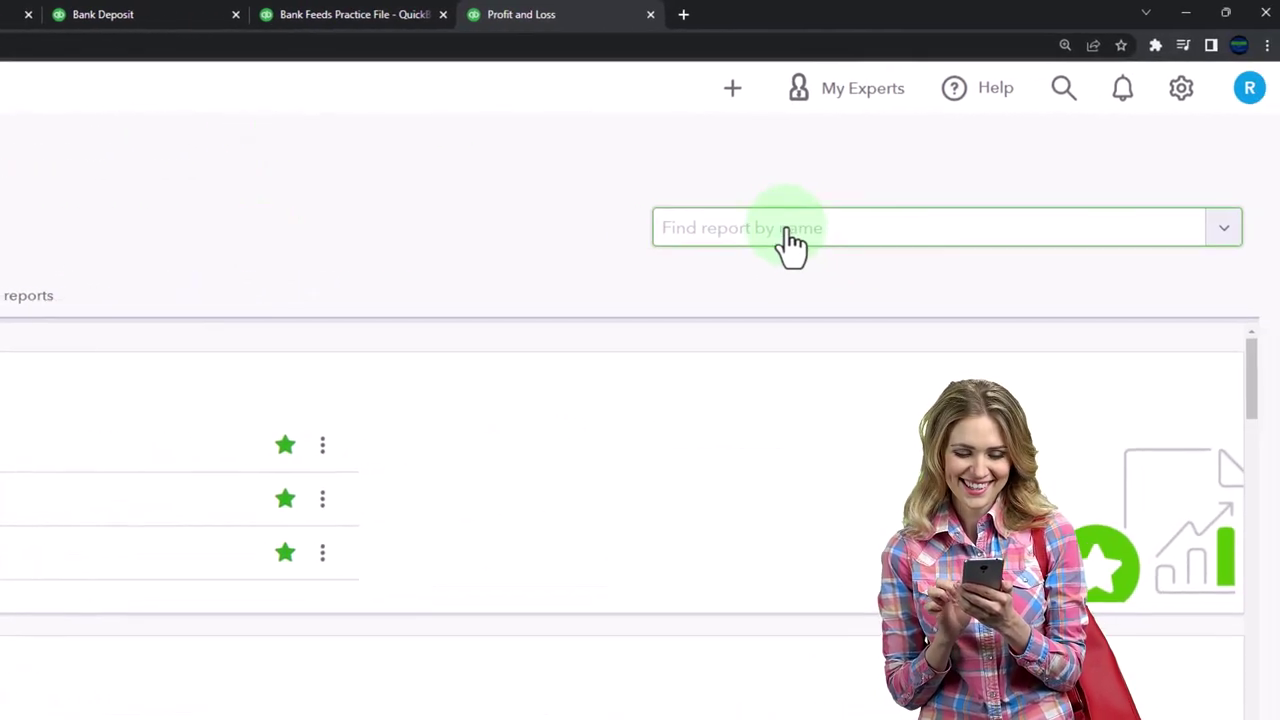
{"action": "type", "text": "trial"}
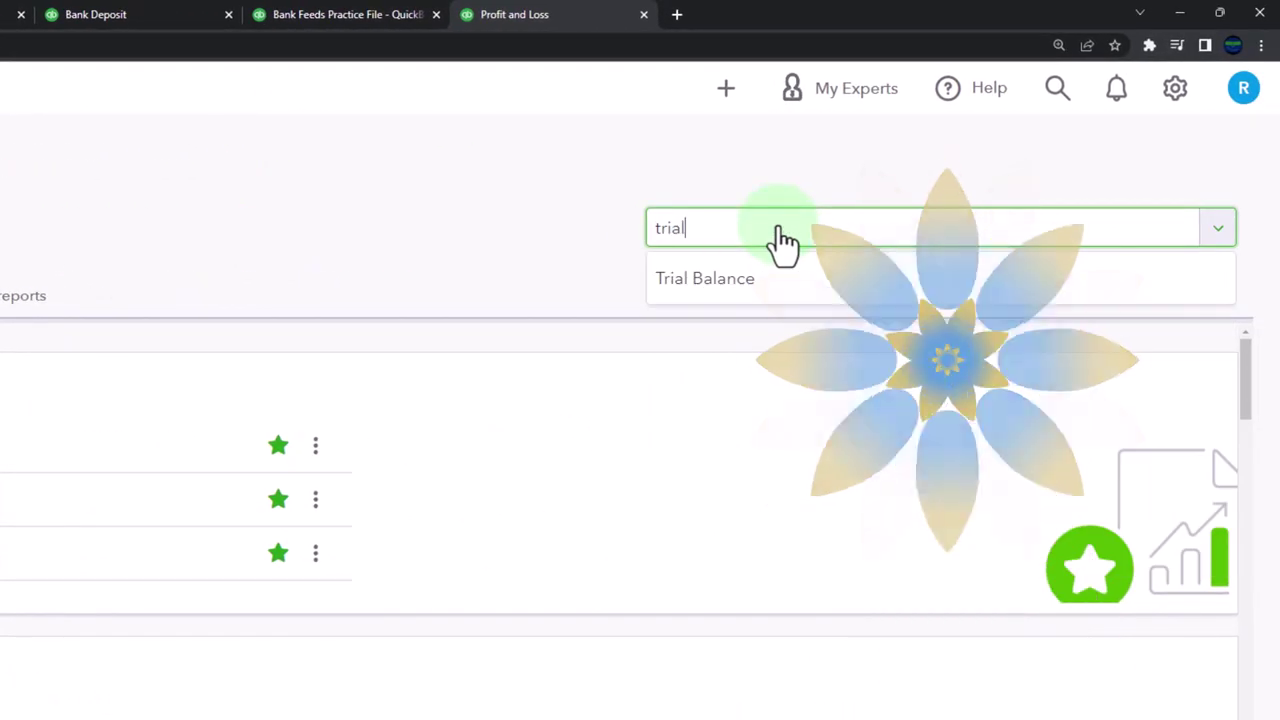
{"action": "key", "text": "Down"}
{"action": "key", "text": "Return"}
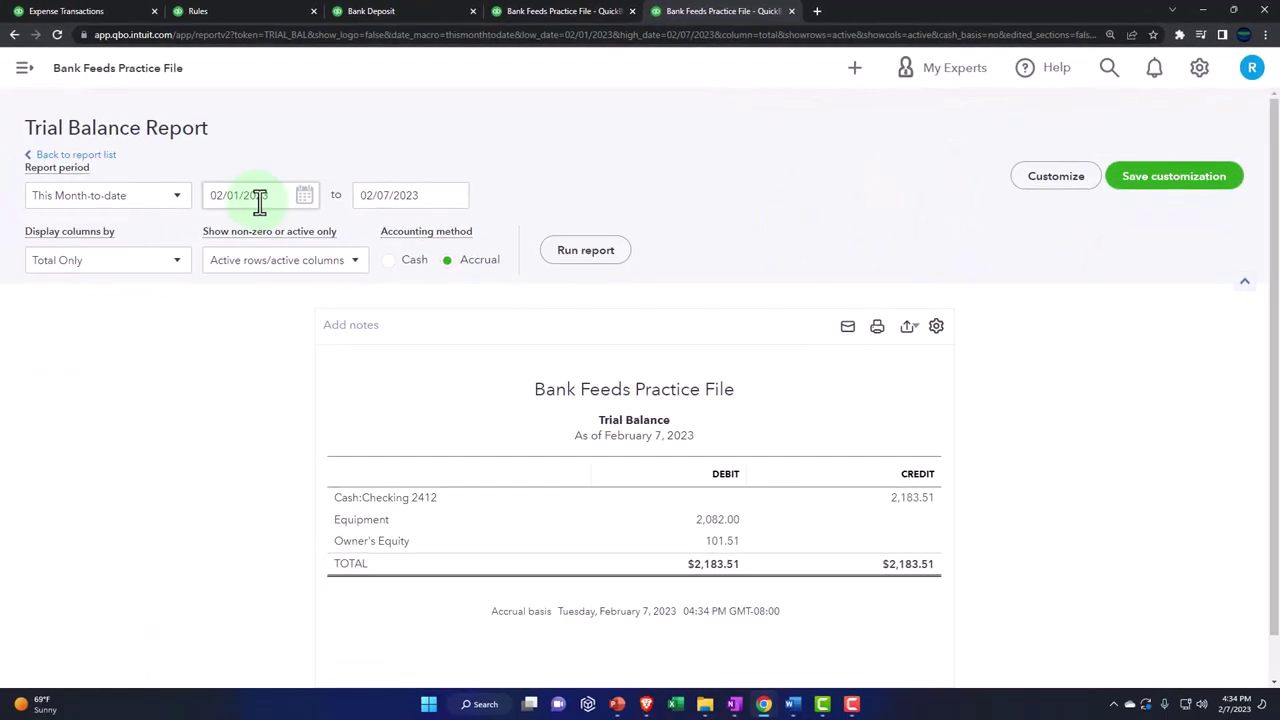
Step: Run the Trial Balance for 01/01/2022 to 12/31/2022 and enlarge it to review the account balances
{"action": "type", "text": "010"}
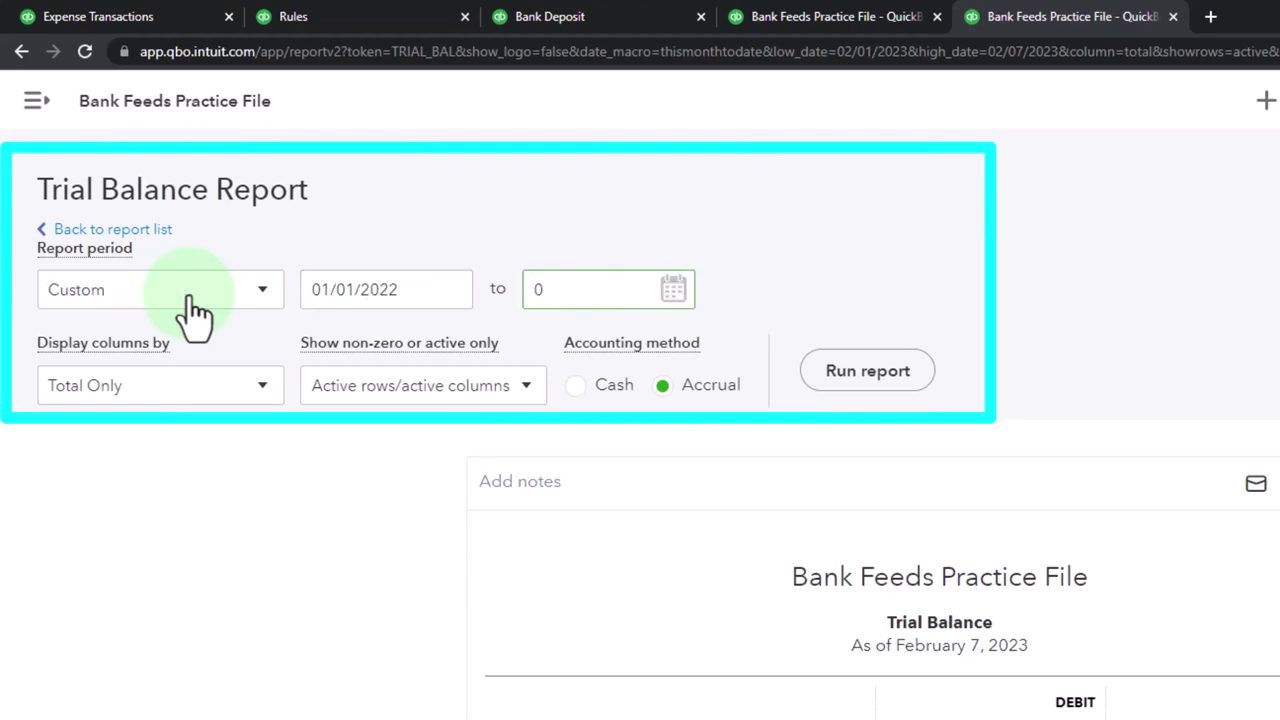
{"action": "key", "text": "Tab"}
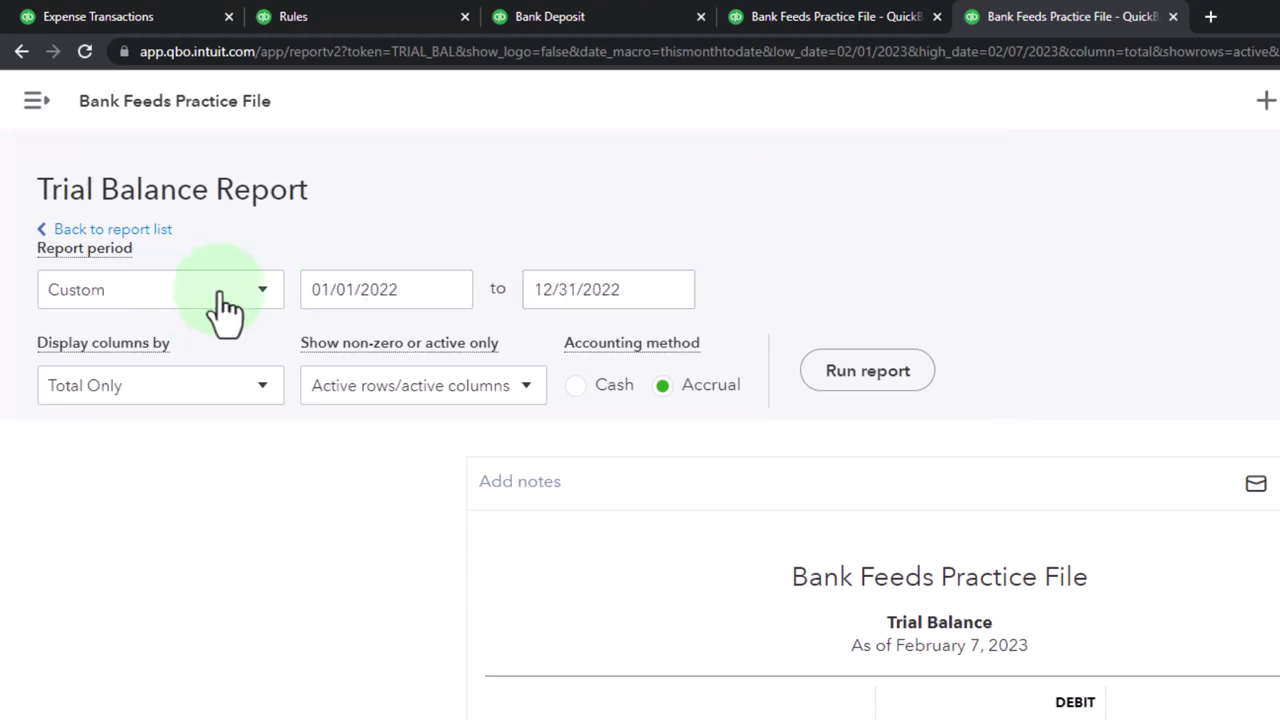
{"action": "left_click", "coordinate": [850, 378]}
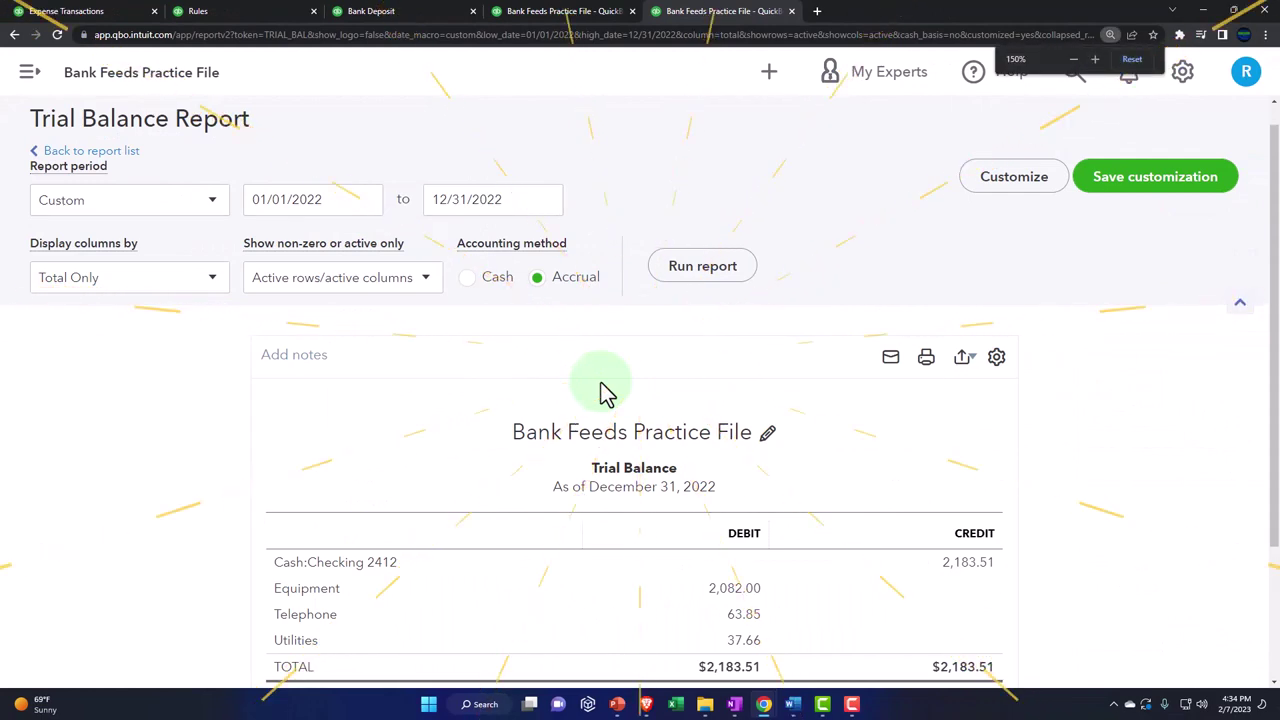
{"action": "scroll", "coordinate": [603, 390], "scroll_direction": "down", "scroll_amount": 1}
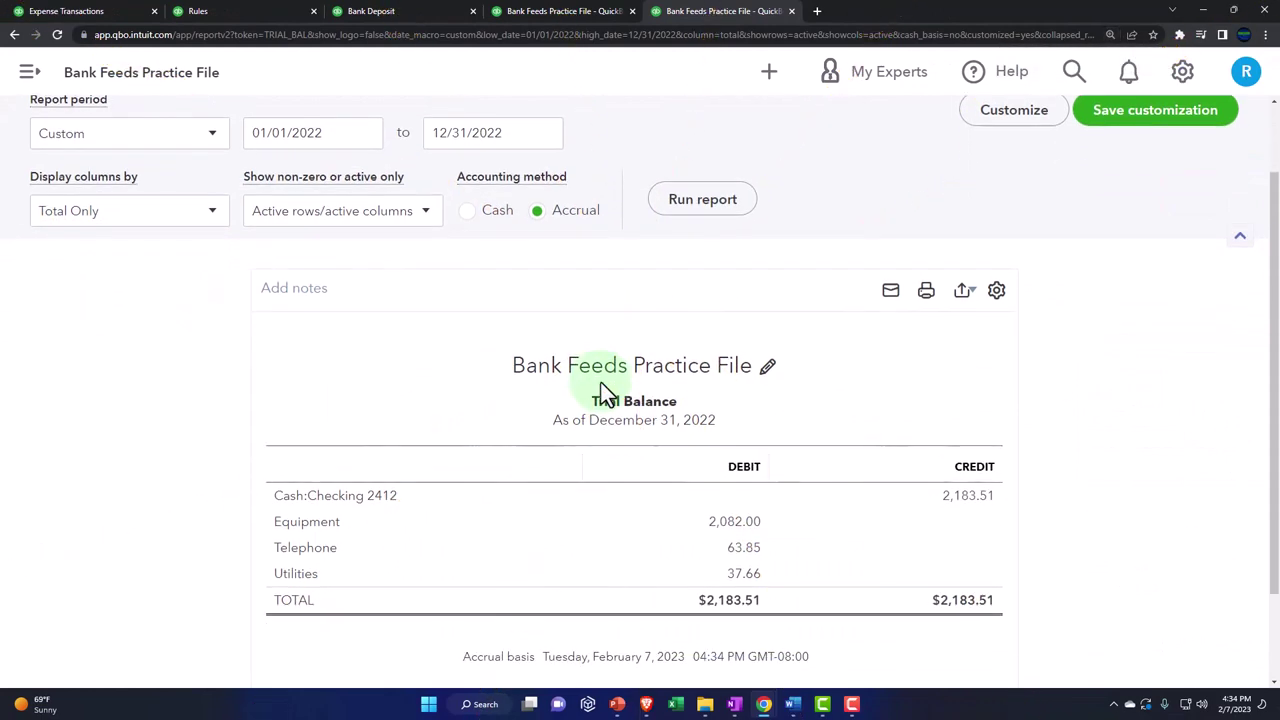
{"action": "key", "text": "ctrl+plus"}
{"action": "scroll", "coordinate": [600, 391], "scroll_direction": "down", "scroll_amount": 2}
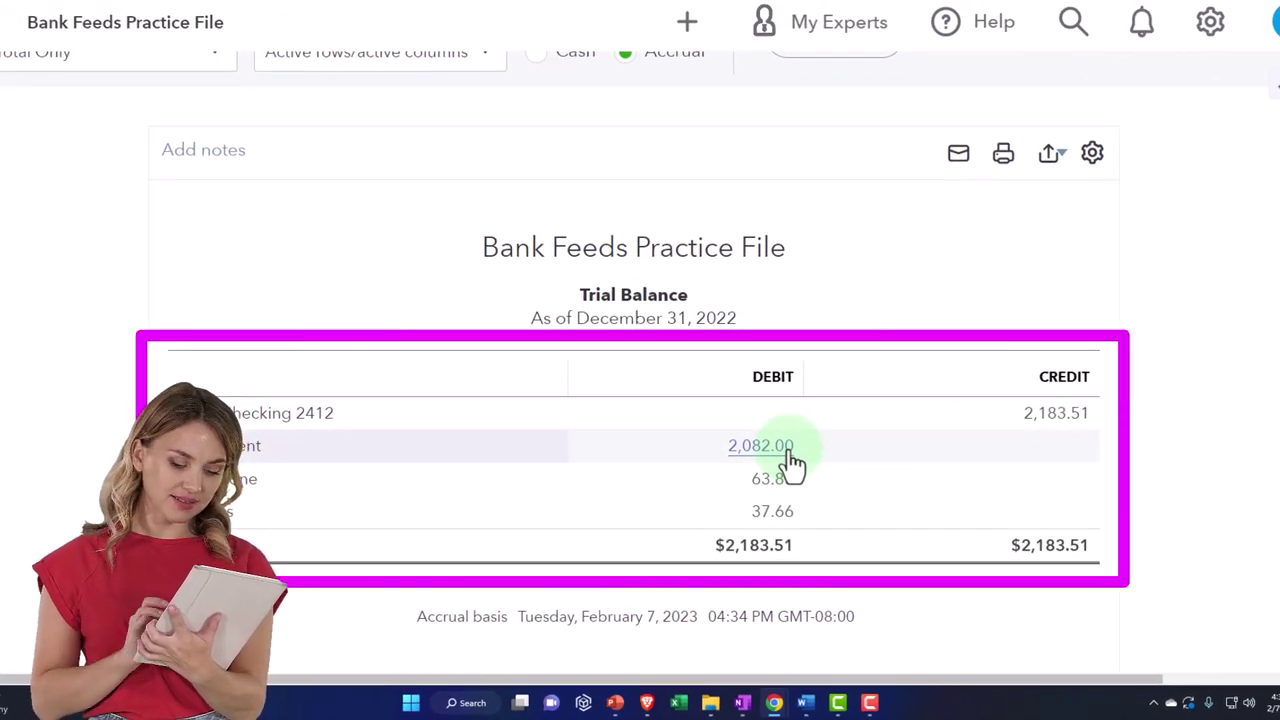
Step: Check the equity section and net income on the Balance Sheet as of December 31, 2022
{"action": "left_click", "coordinate": [241, 13]}
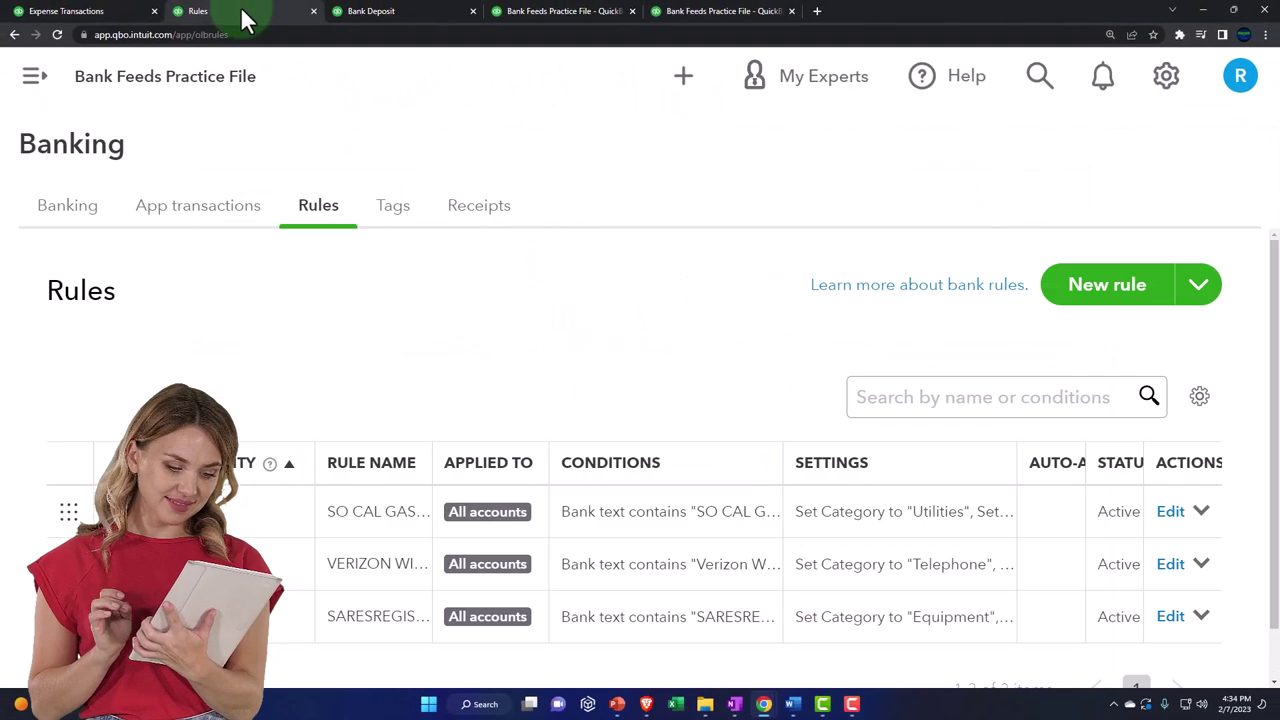
{"action": "left_click", "coordinate": [400, 12]}
{"action": "scroll", "coordinate": [545, 490], "scroll_direction": "down", "scroll_amount": 5}
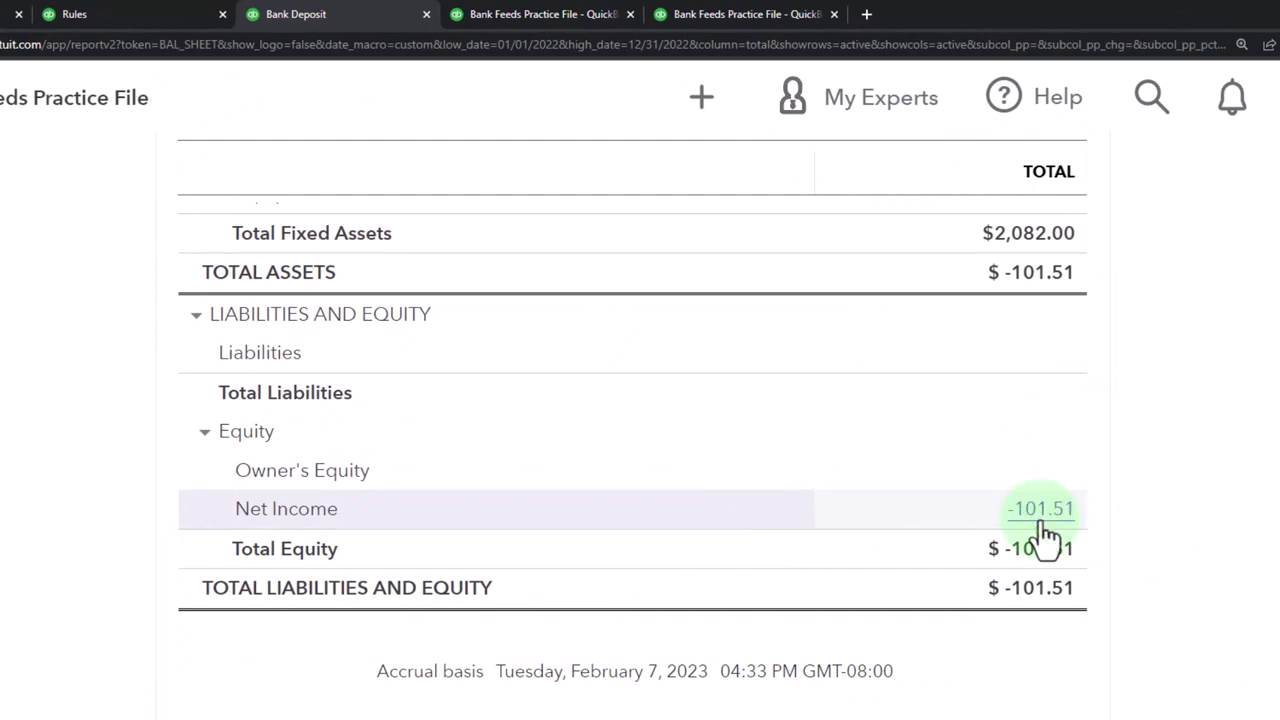
{"action": "scroll", "coordinate": [1040, 535], "scroll_direction": "up", "scroll_amount": 5}
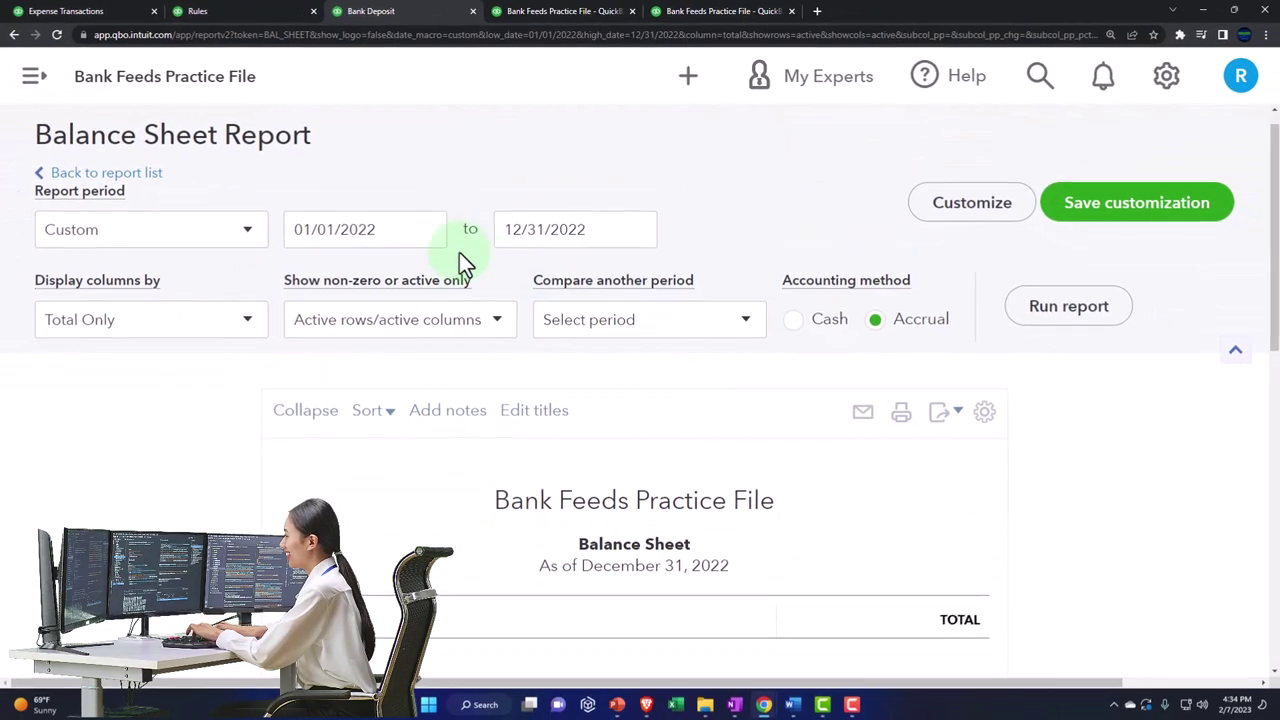
Step: Run the Balance Sheet for 01/01/2023 to 12/31/2023 and check its equity section
{"action": "left_click", "coordinate": [390, 226]}
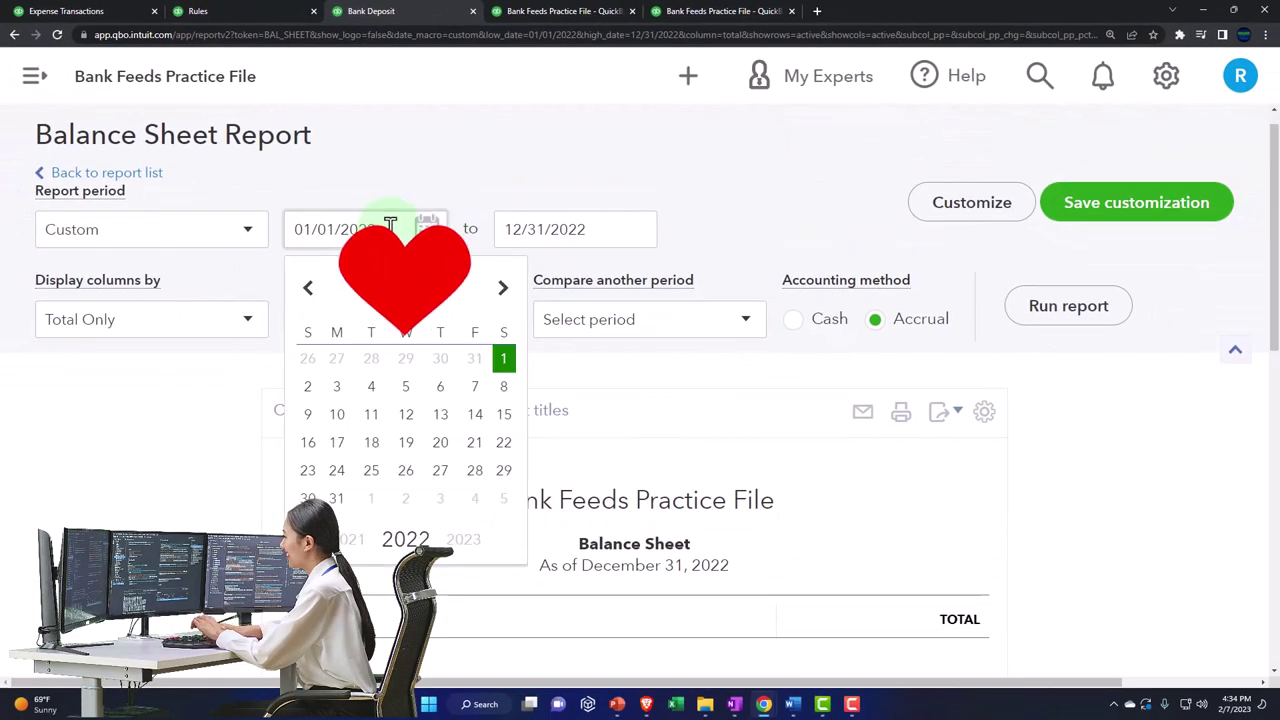
{"action": "key", "text": "Tab"}
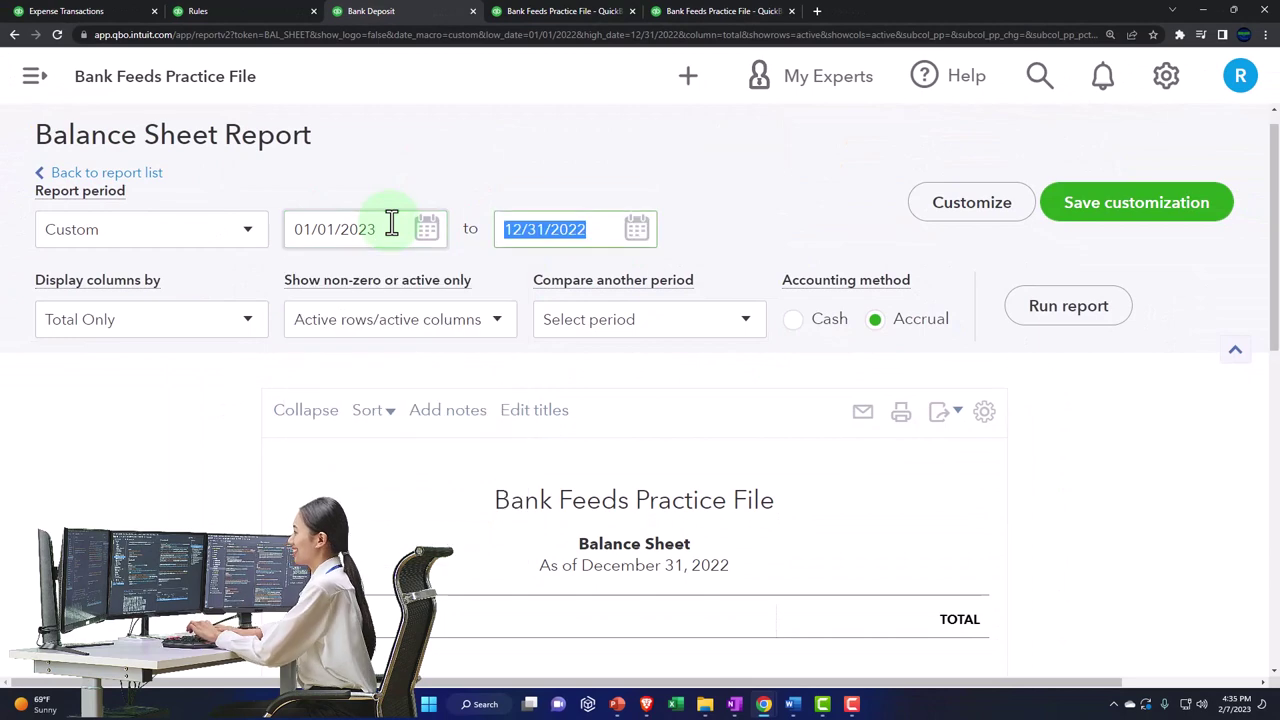
{"action": "left_click", "coordinate": [594, 224]}
{"action": "key", "text": "BackSpace"}
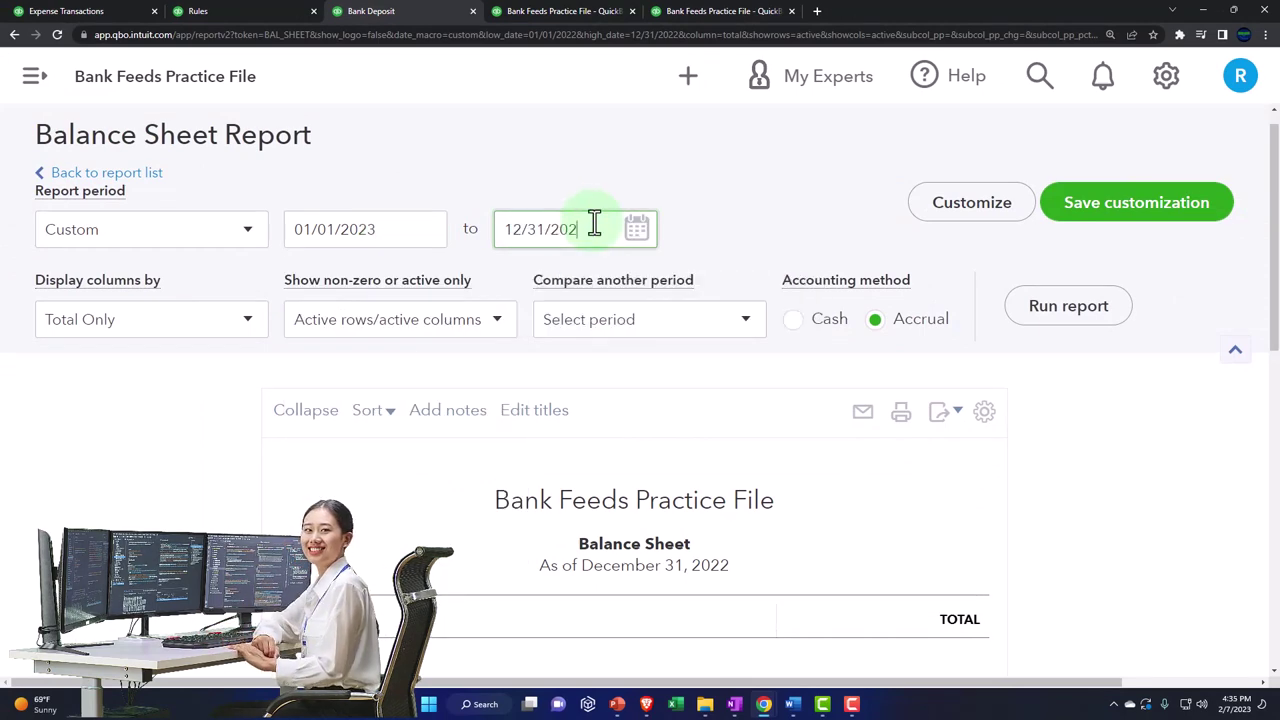
{"action": "scroll", "coordinate": [1023, 441], "scroll_direction": "down", "scroll_amount": 8}
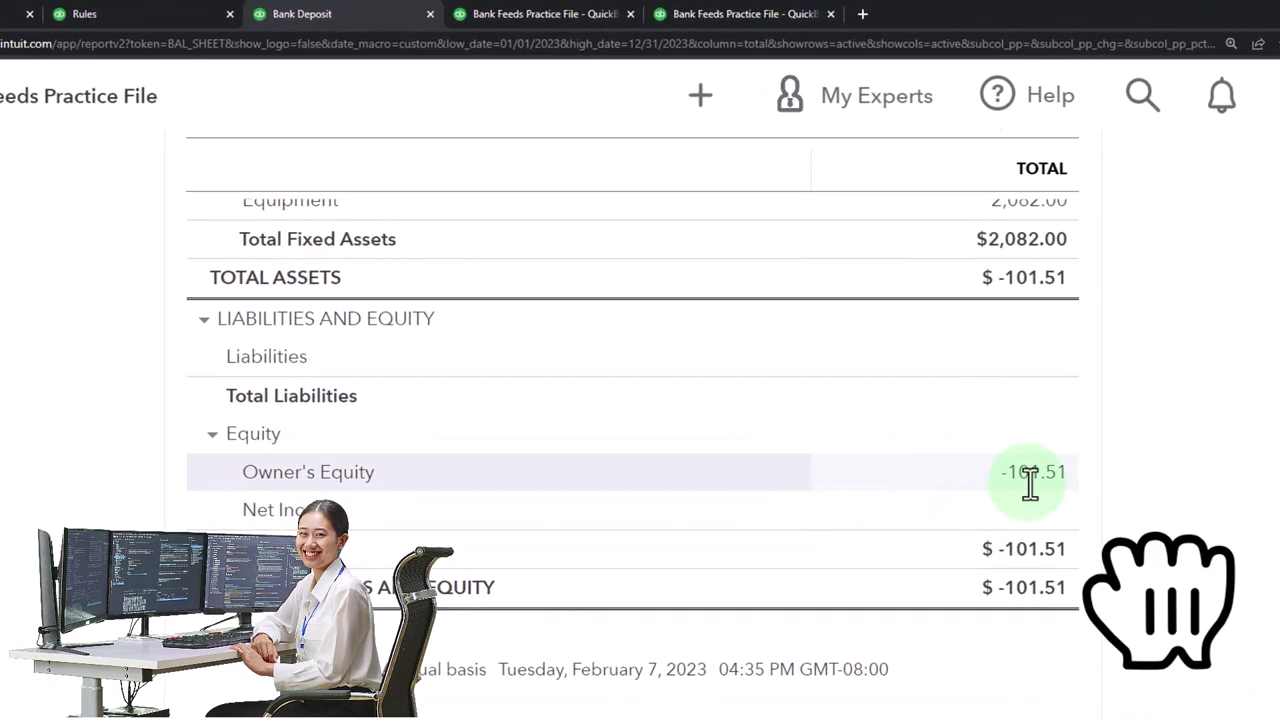
Step: Run the Trial Balance for 01/01/2023 to 12/31/2023 and review its account balances
{"action": "left_click", "coordinate": [712, 14]}
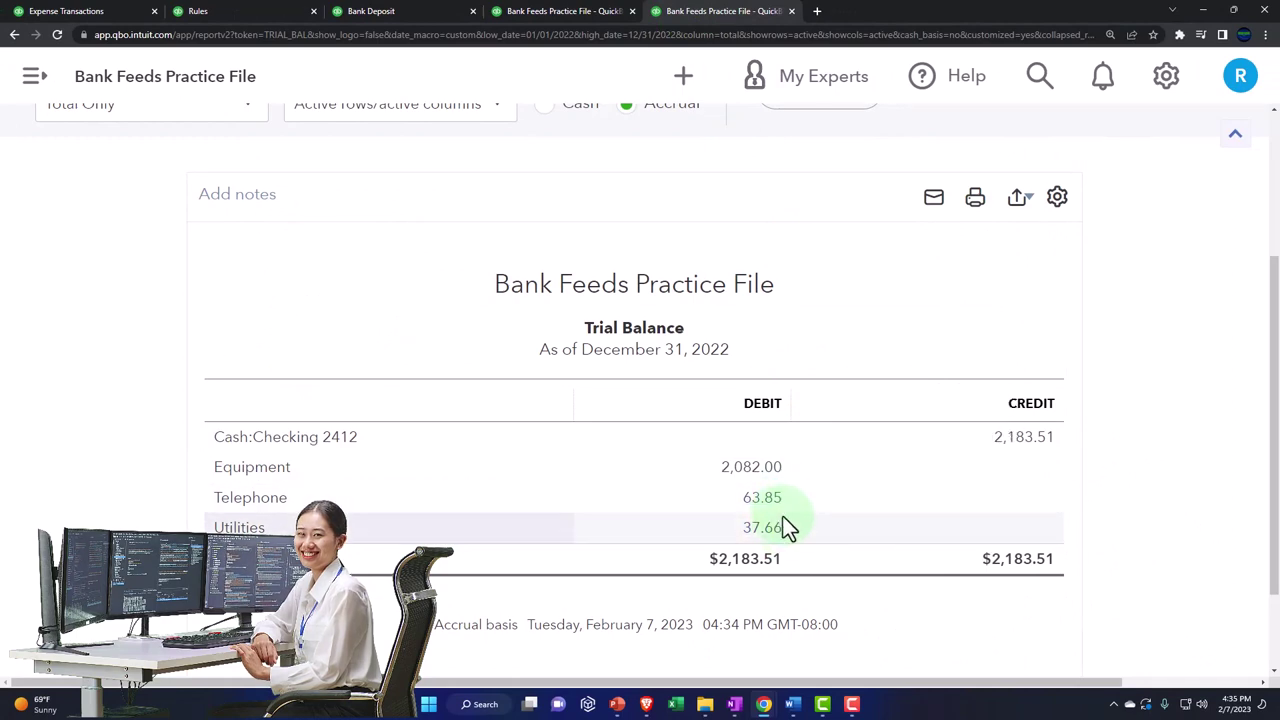
{"action": "scroll", "coordinate": [786, 520], "scroll_direction": "up", "scroll_amount": 3}
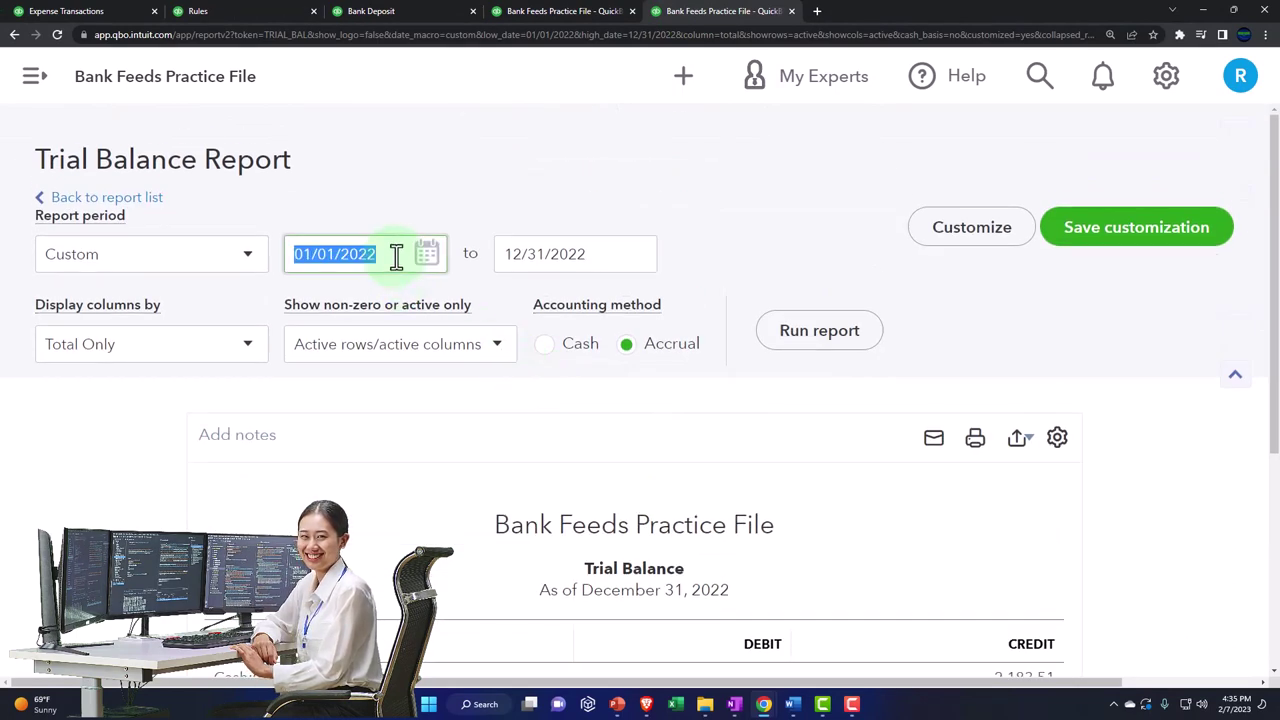
{"action": "type", "text": "01/01/2023"}
{"action": "key", "text": "Tab"}
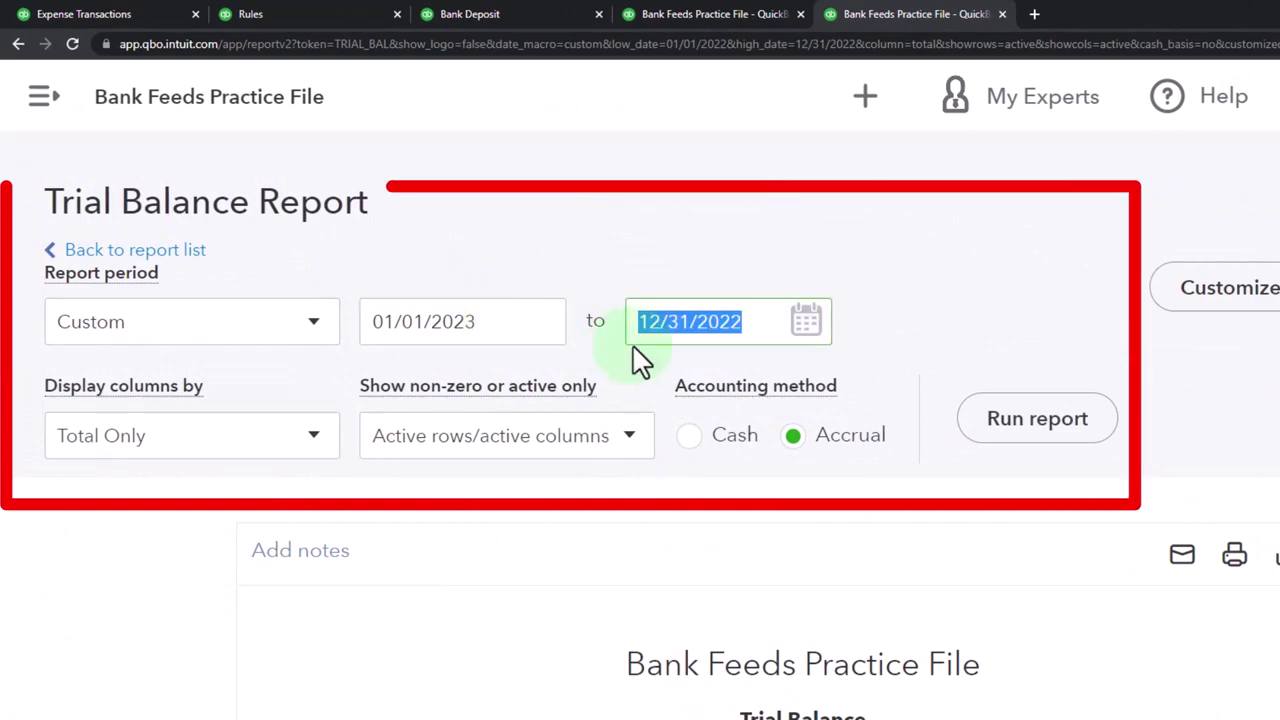
{"action": "mouse_move", "coordinate": [763, 322]}
{"action": "type", "text": "3"}
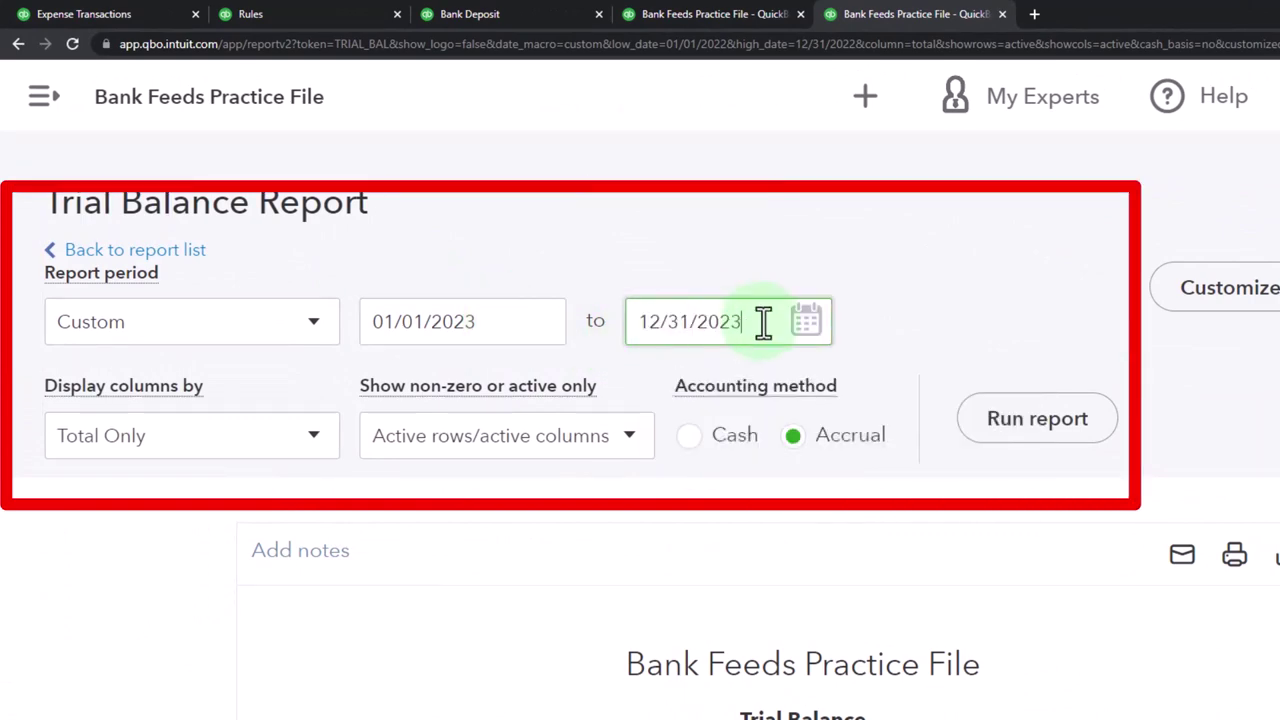
{"action": "left_click", "coordinate": [1030, 428]}
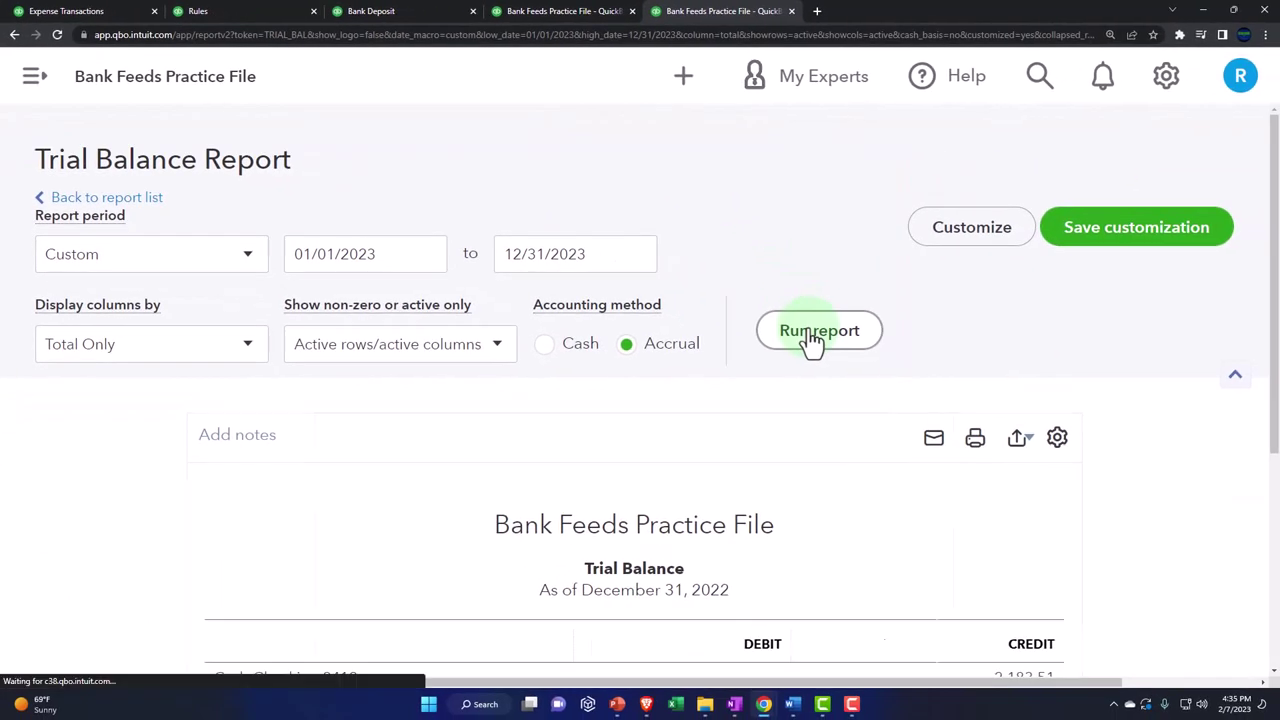
{"action": "scroll", "coordinate": [838, 396], "scroll_direction": "down", "scroll_amount": 5}
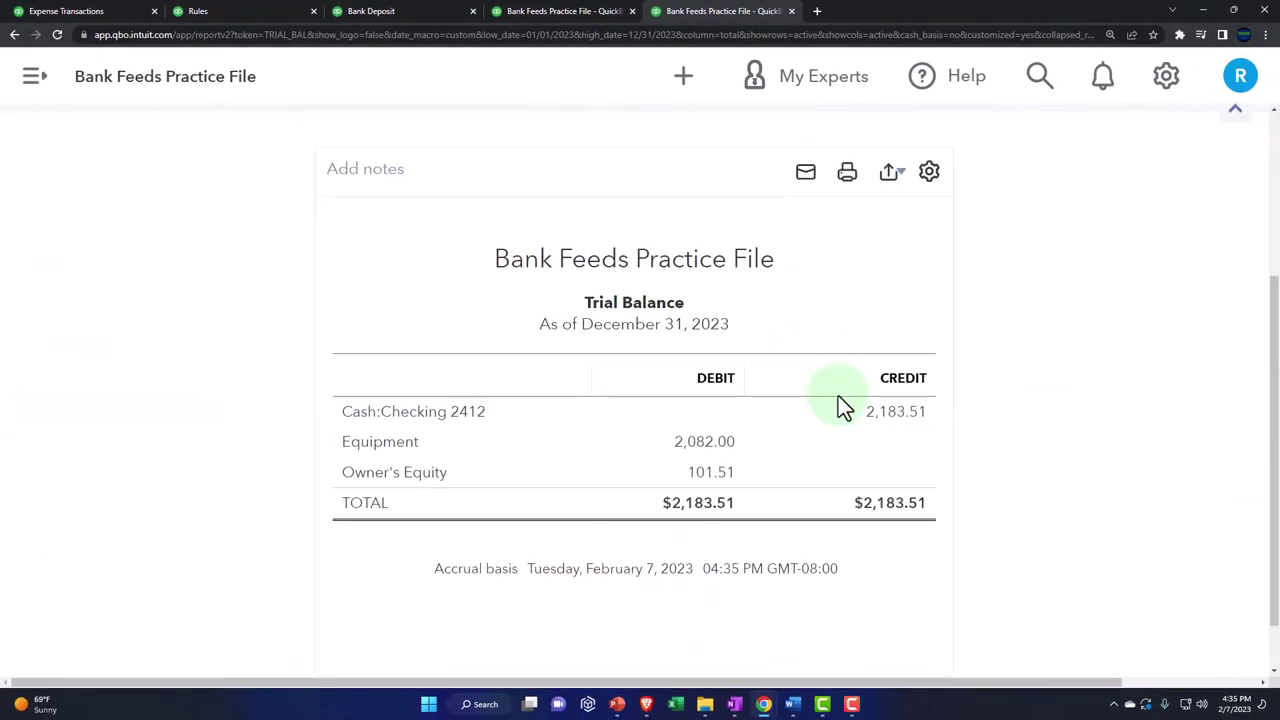